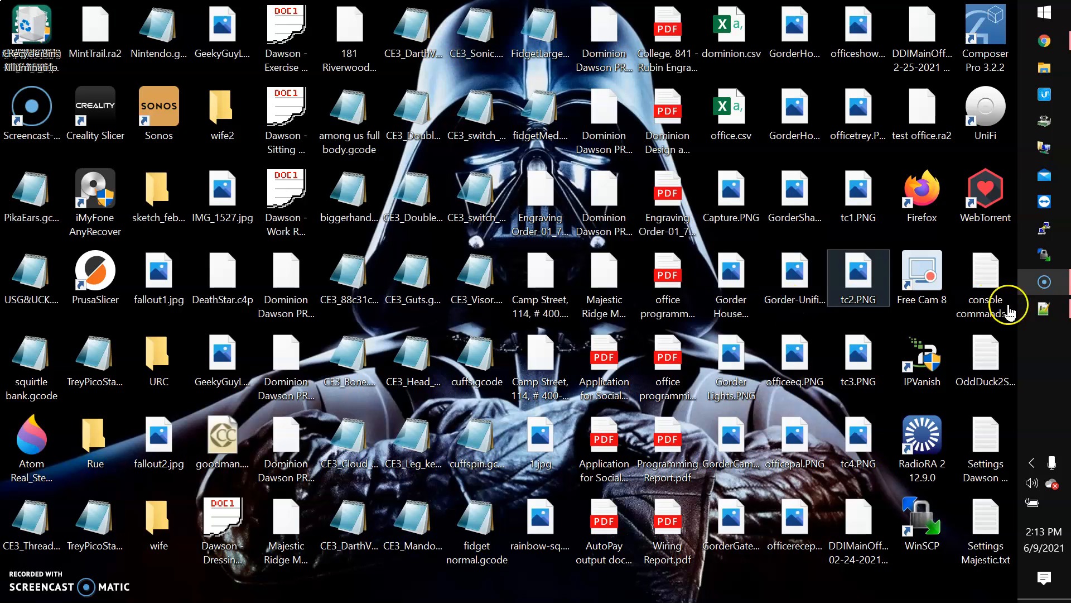
Type test text into the new 25 note, then close Notepad++
left_click(1035, 312)
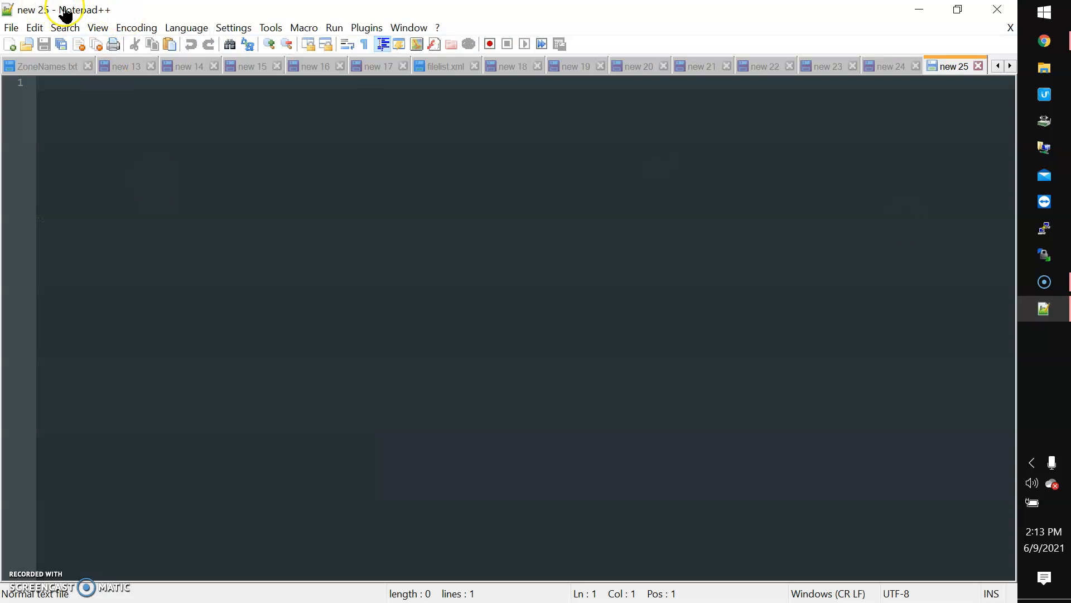
left_click(200, 175)
type("asjdnajdsnkjsa")
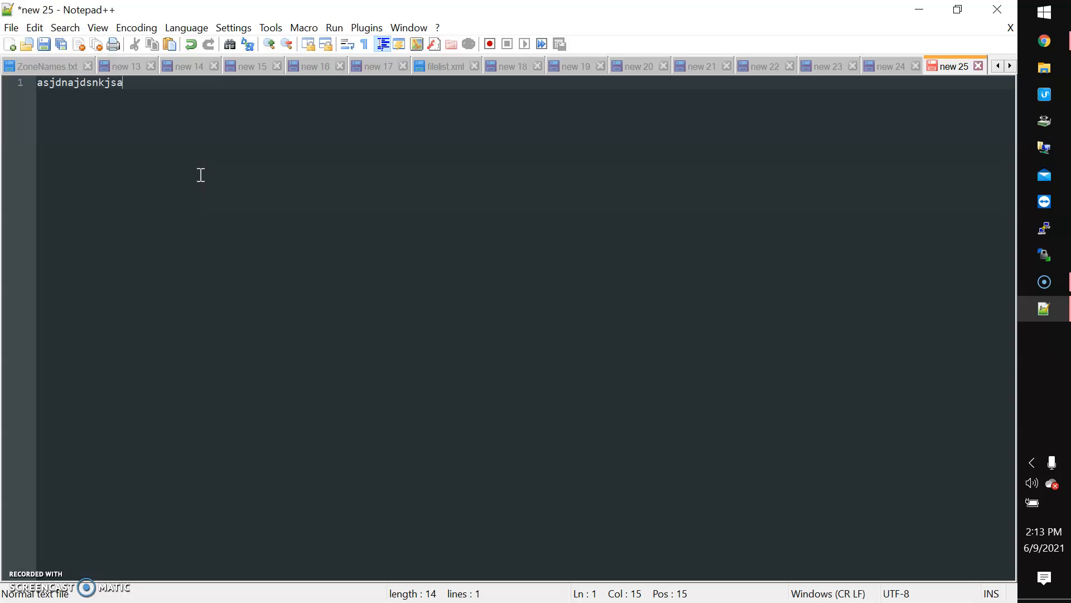
left_click(997, 12)
Reopen Notepad++ from the Start search and delete all the stray text in new 25
left_click(1044, 11)
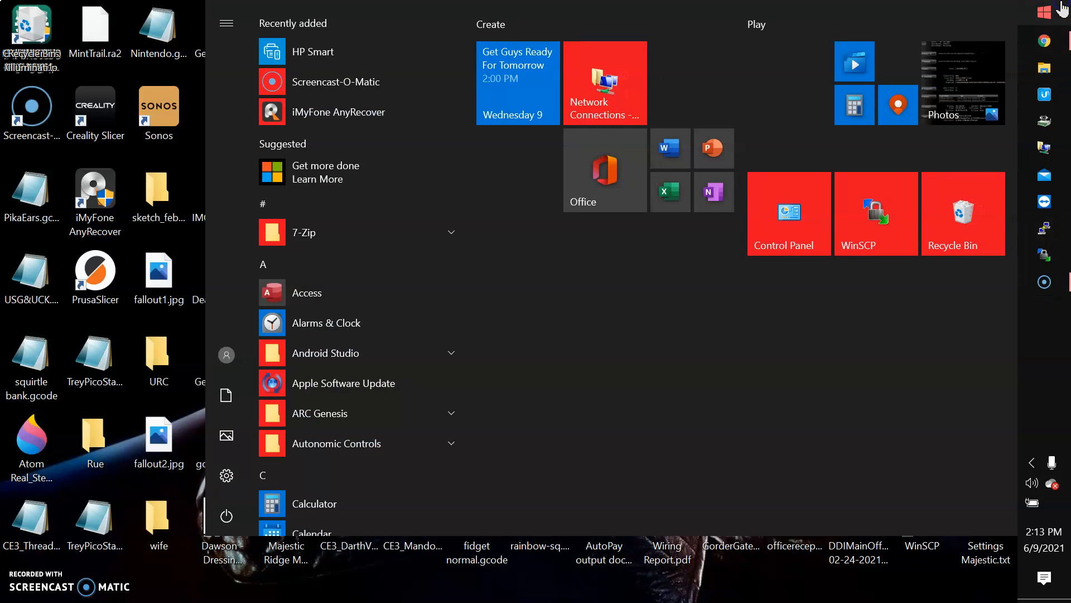
type("note")
left_click(486, 106)
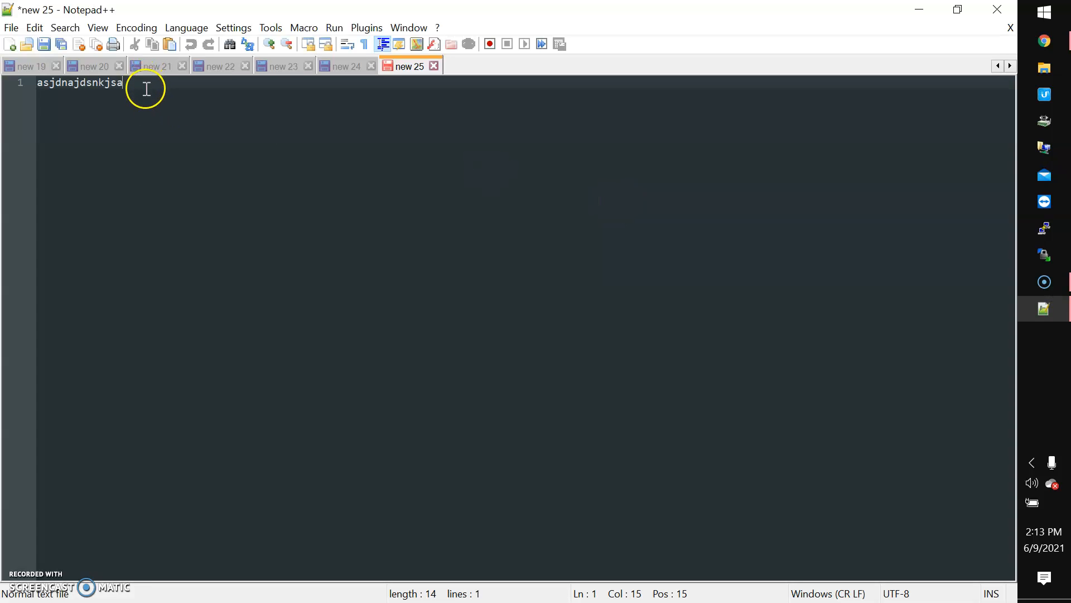
left_click_drag(139, 85, 50, 82)
key("End")
key("ctrl+a")
key("BackSpace")
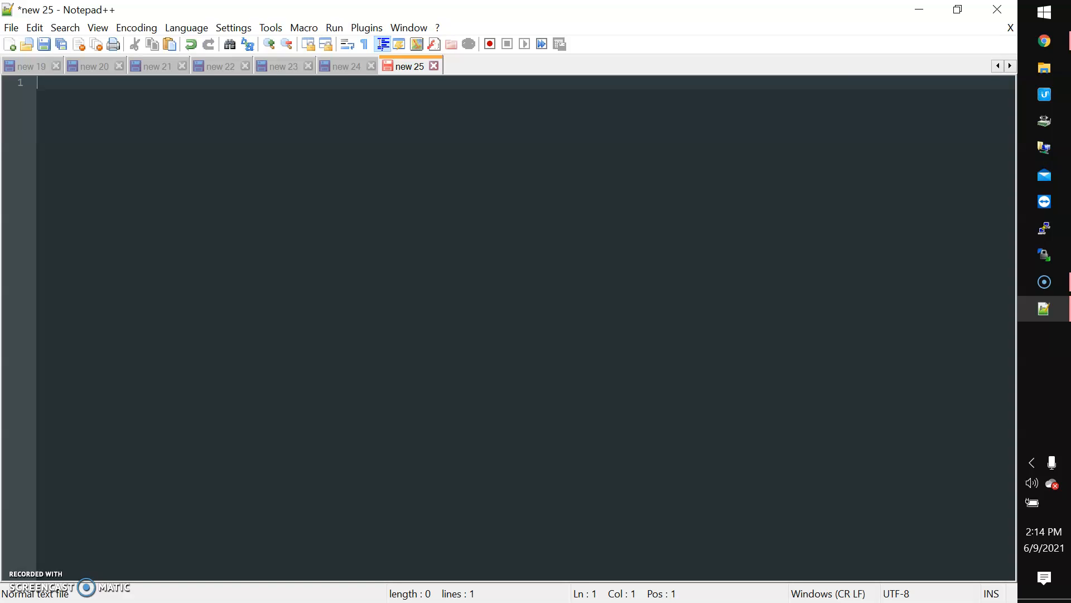
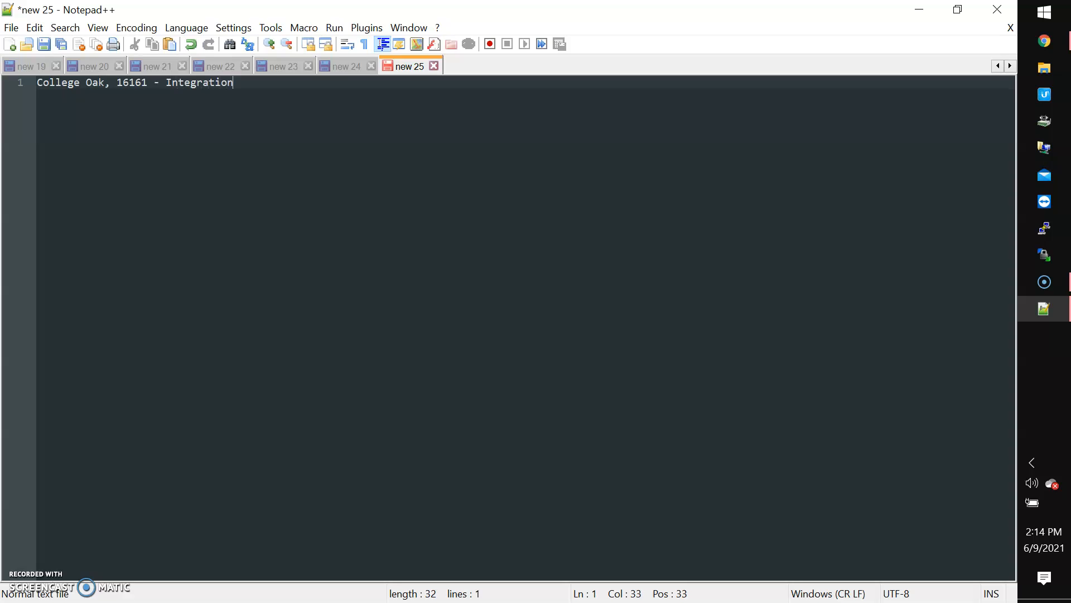
Write the site heading, 'Edge Router 4' and 192.168.5.254 on separate lines
key("Return")
key("Return")
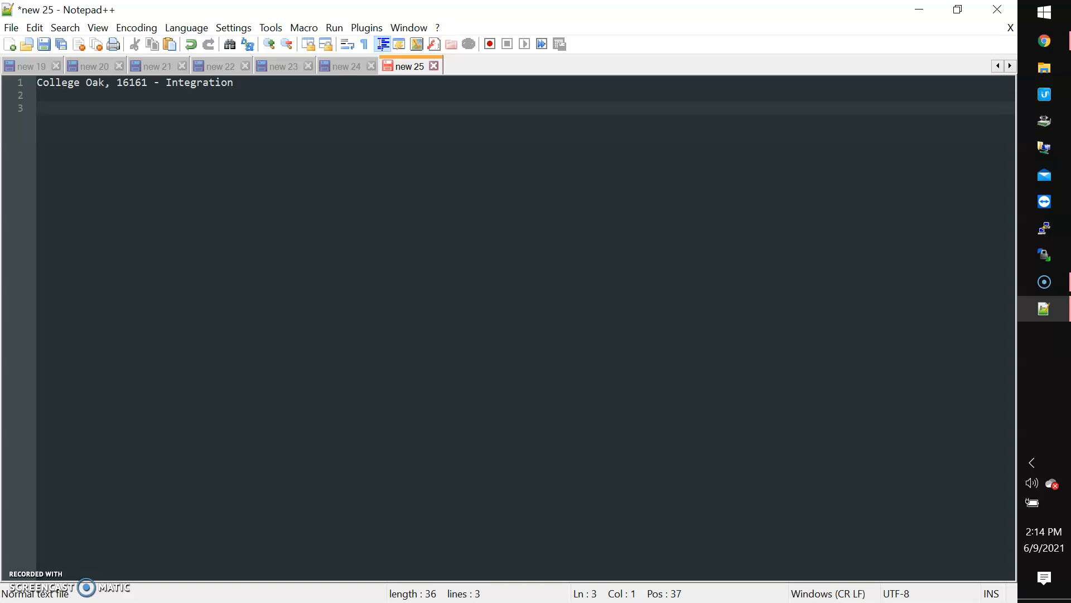
type("Edge Router 4")
key("Return")
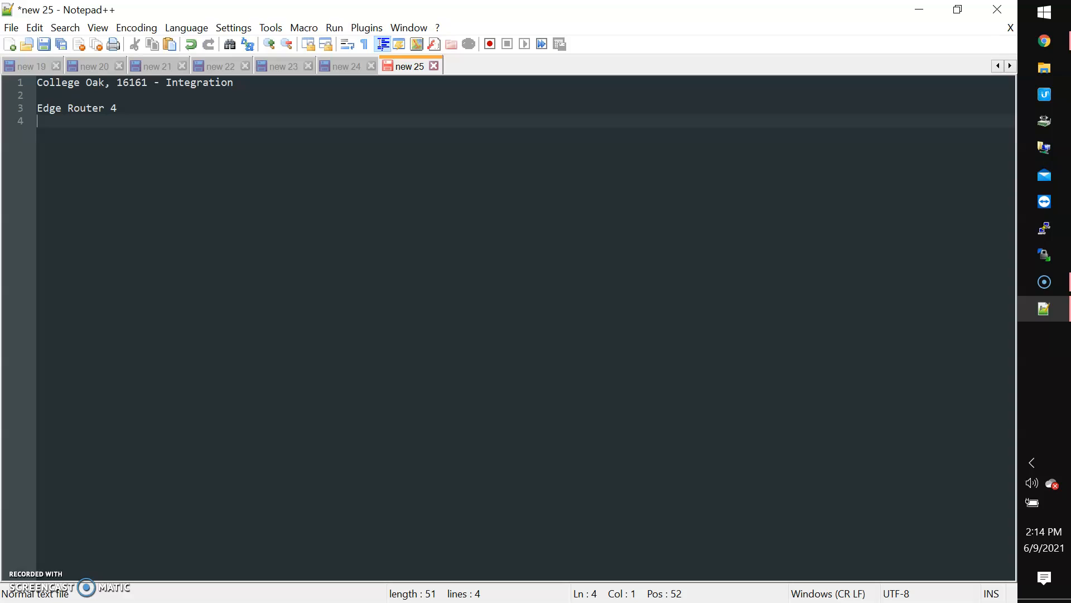
type("192.168.5.254")
key("Return")
Add a 'U:' line with the admin username and a 'P:' line below it
type("U: Dominion")
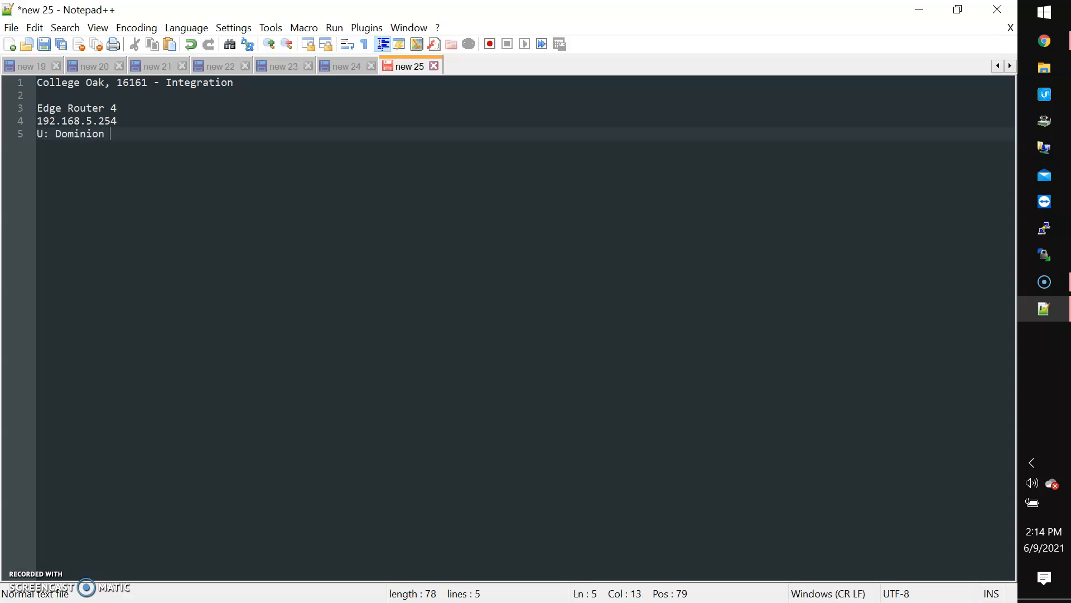
key("BackSpace")
type("Admin")
key("Return")
type("P:")
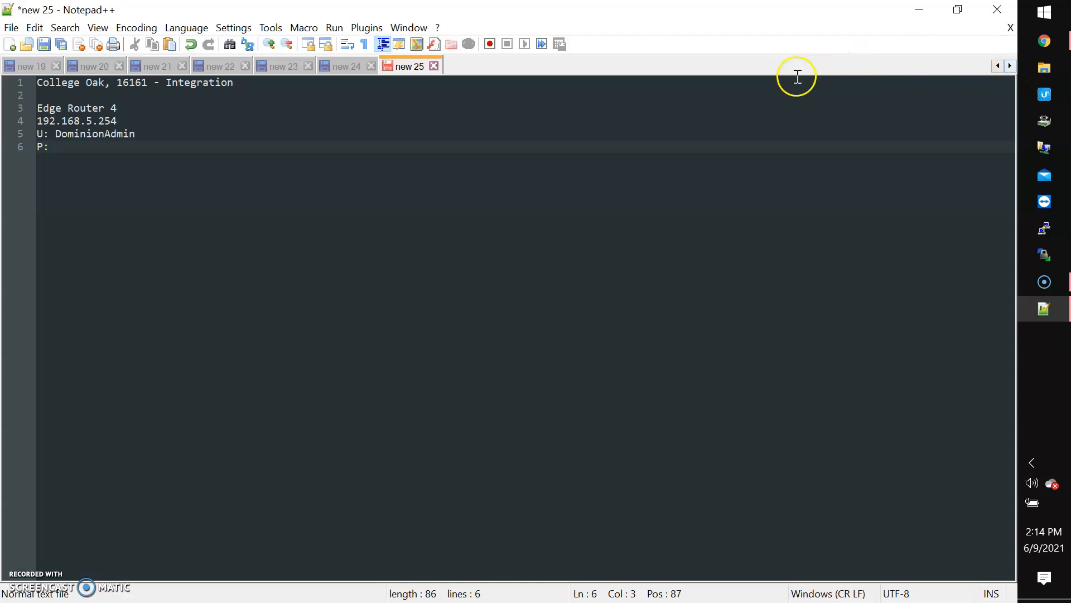
left_click(1060, 48)
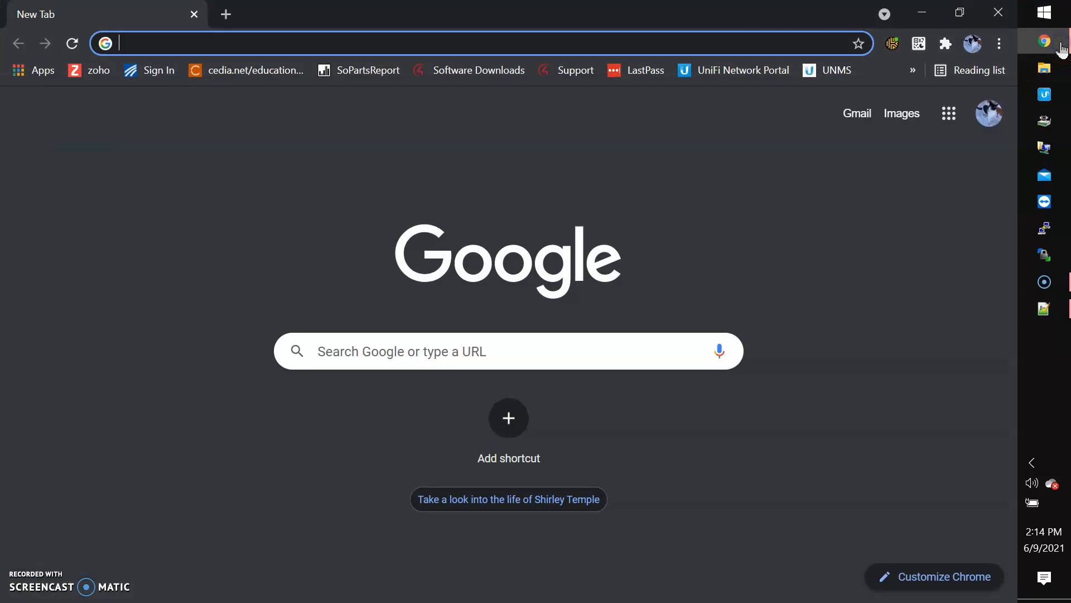
Generate a new 20-character password in Keeper and copy it to the clipboard
left_click(887, 45)
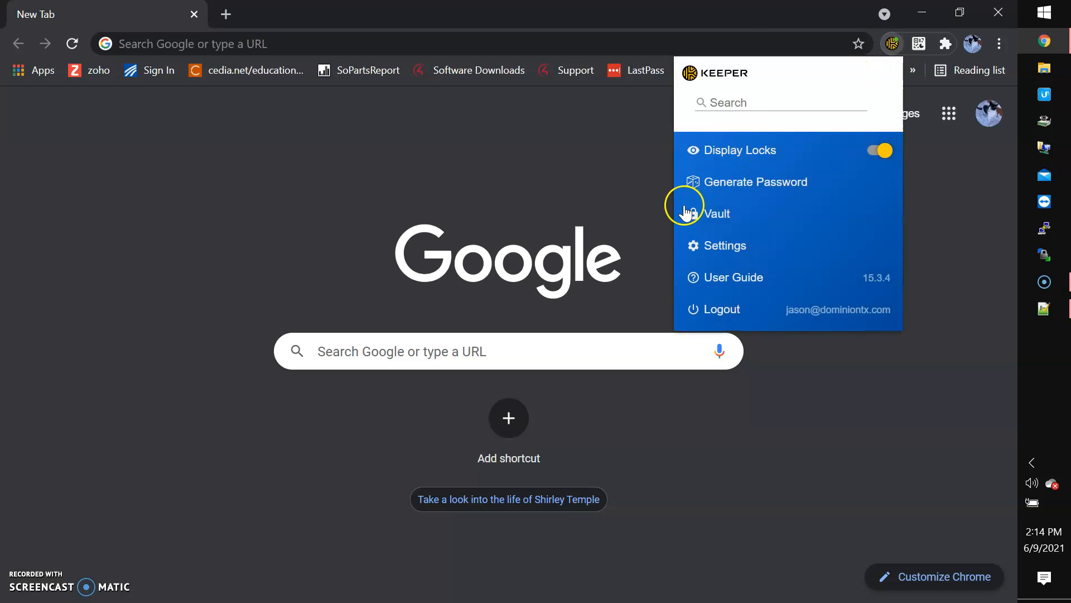
left_click(718, 184)
left_click(845, 151)
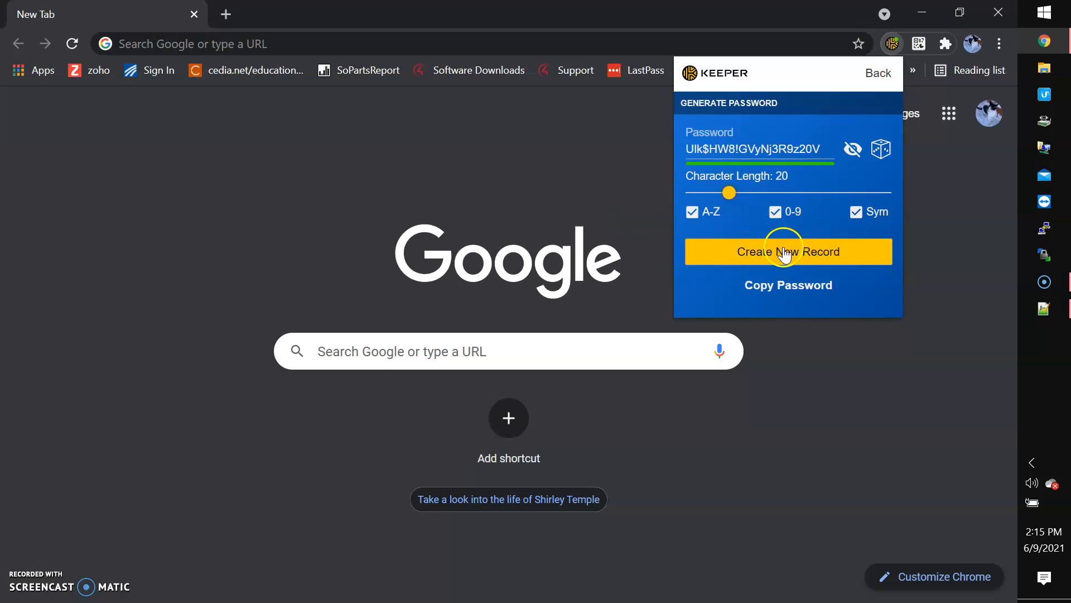
left_click(881, 150)
left_click(788, 286)
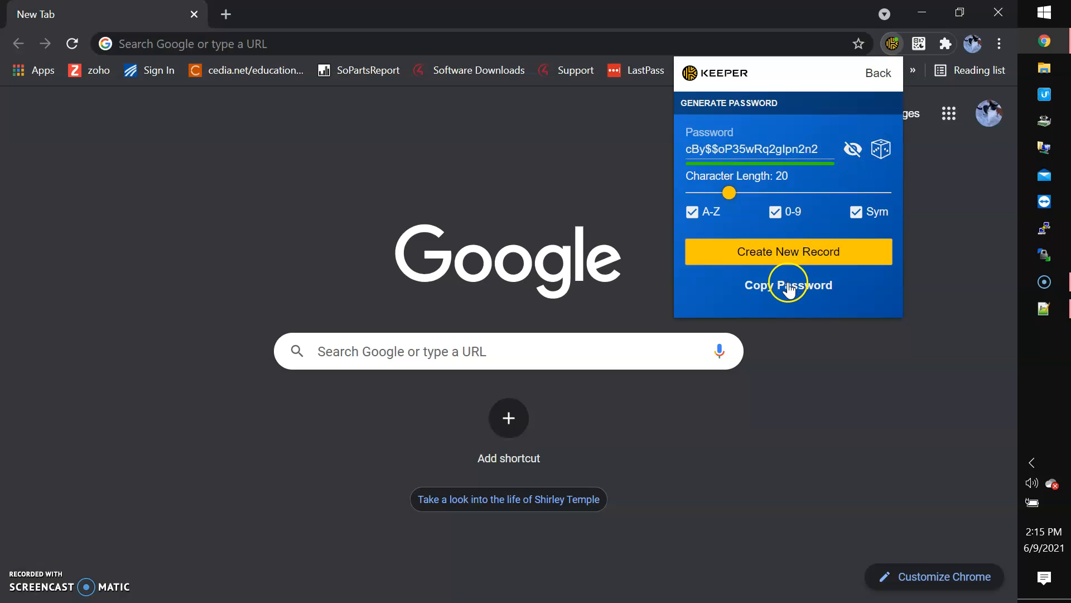
left_click(1043, 309)
left_click(213, 184)
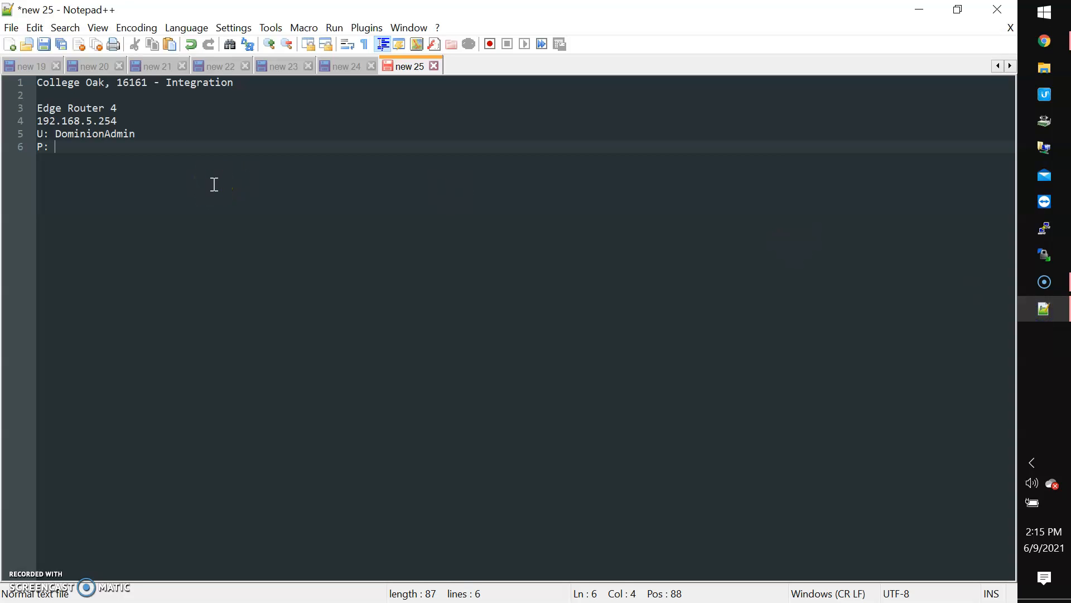
Paste the generated password after 'P:' on line 6 of the router note
key("ctrl+v")
left_click(198, 155)
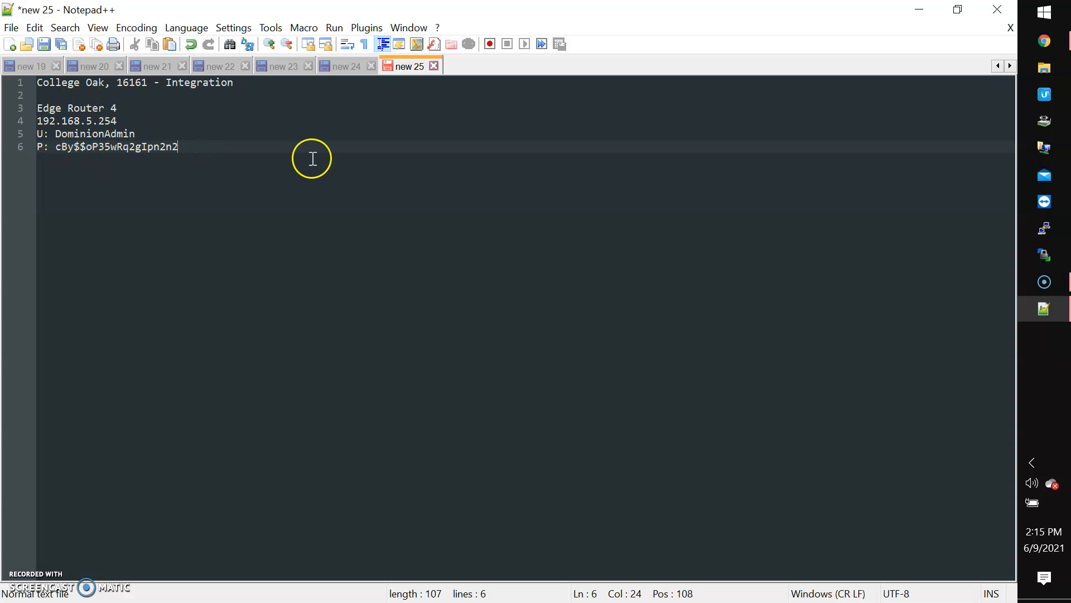
mouse_move(1053, 48)
mouse_move(1066, 289)
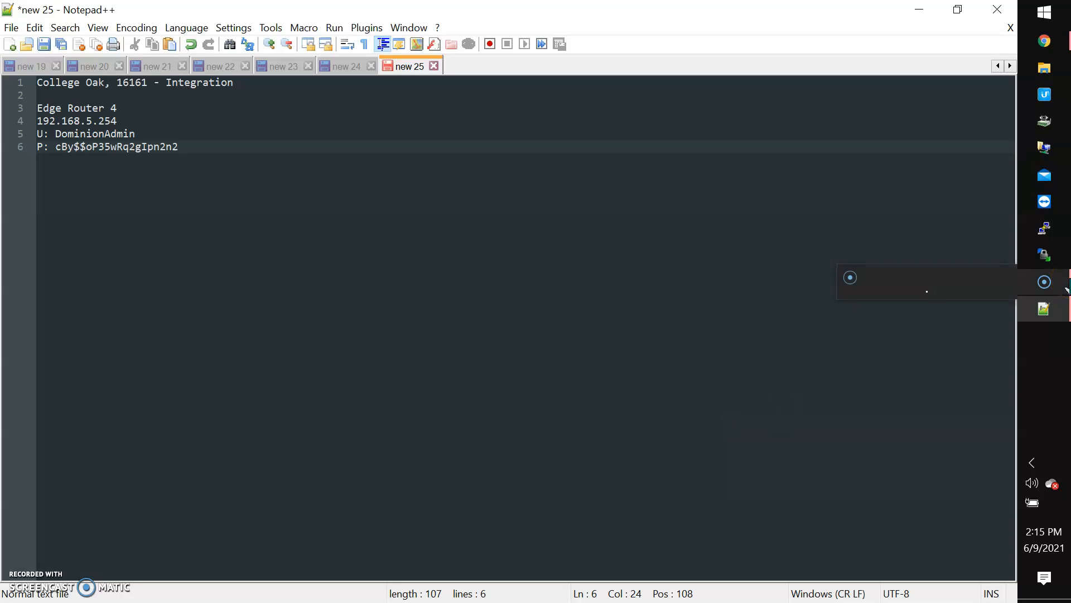
left_click(1064, 154)
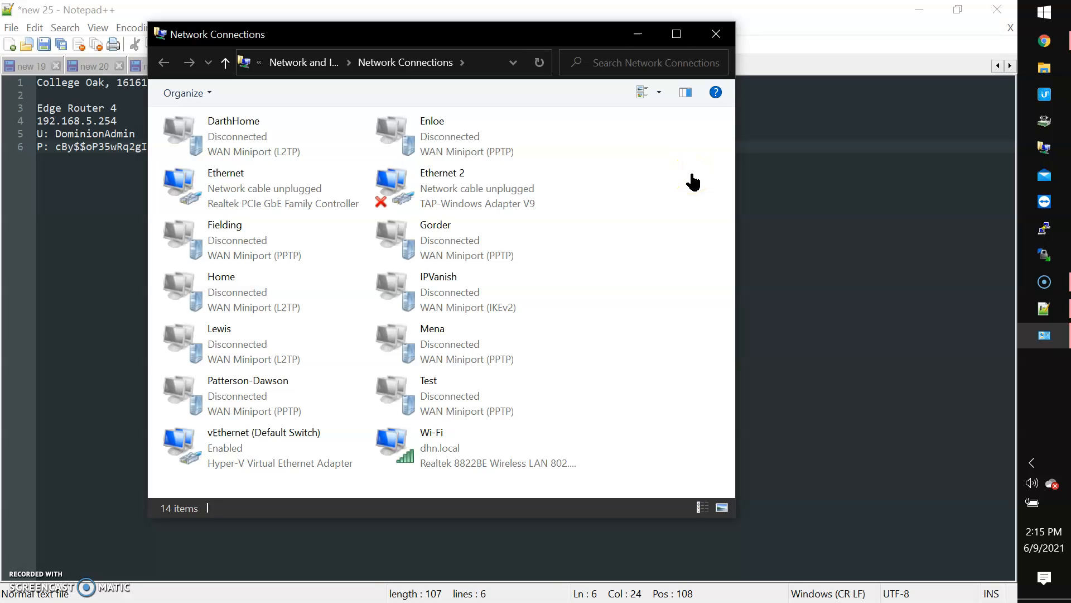
Set the Ethernet adapter's IPv4 to static 192.168.1.99 with mask 255.255.255.0
left_click(239, 256)
left_click(239, 205)
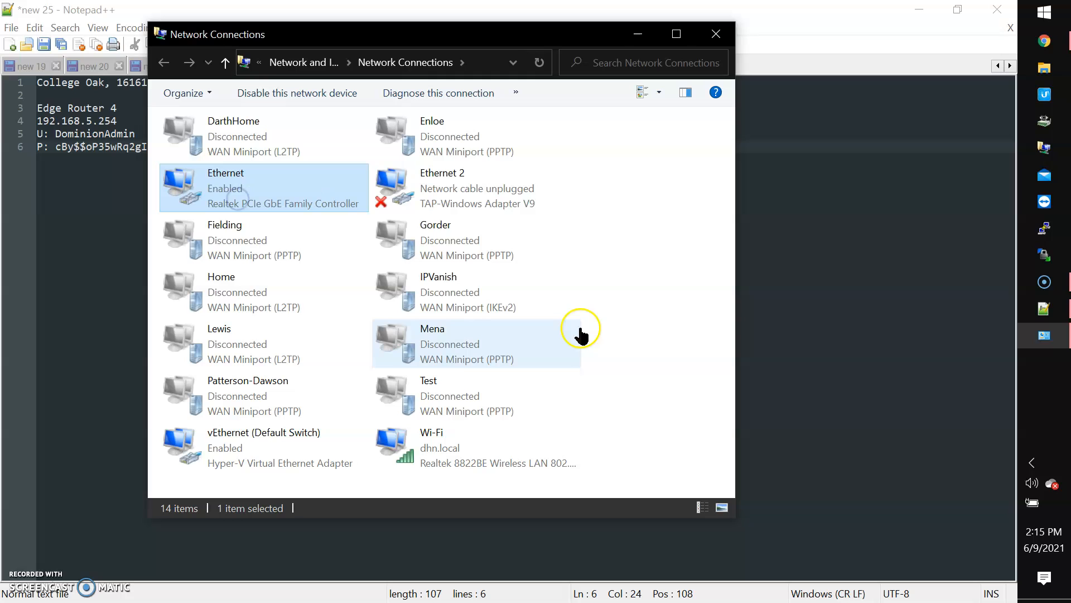
double_click(226, 180)
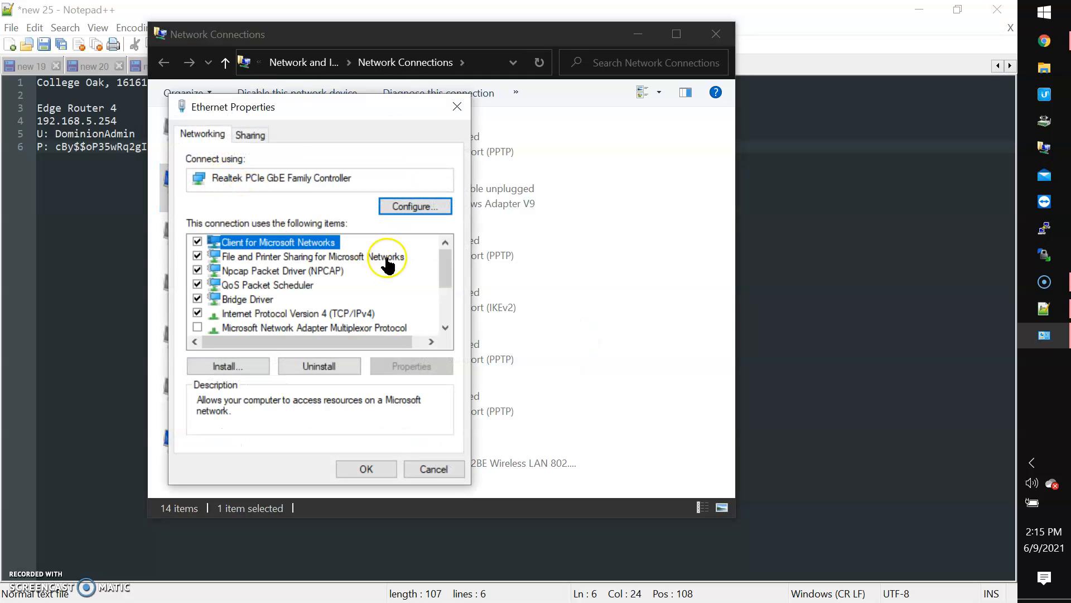
double_click(287, 314)
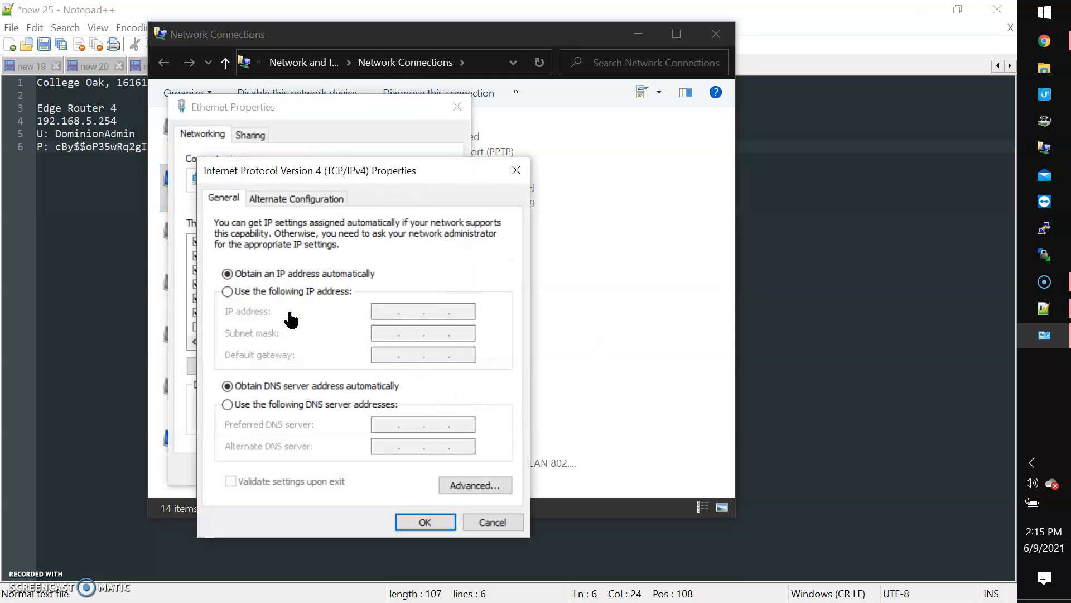
left_click(272, 291)
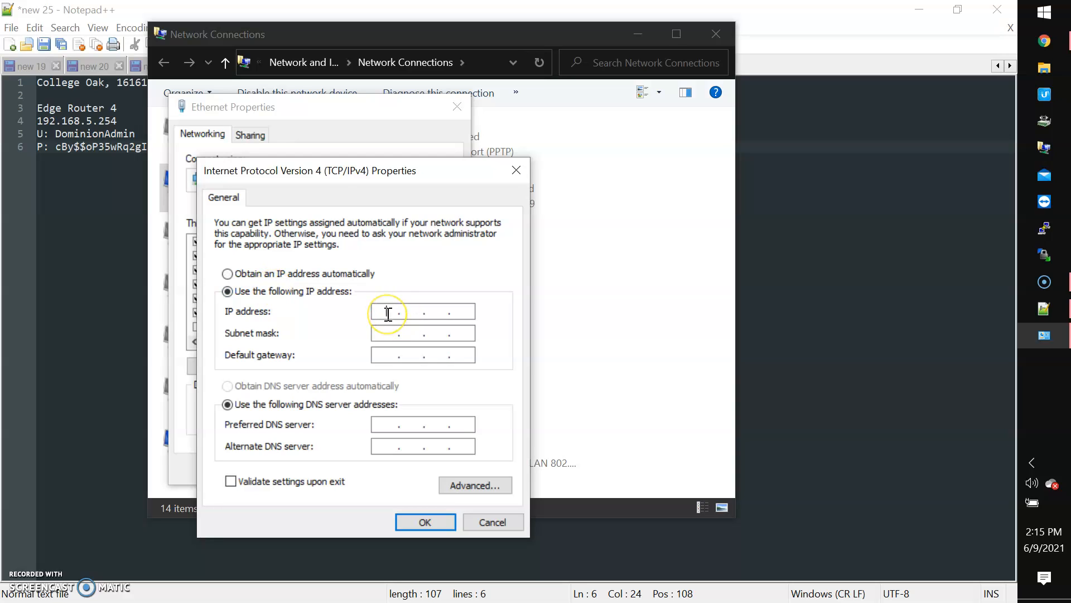
type("192 . 168")
key("Tab")
left_click(430, 522)
left_click(377, 474)
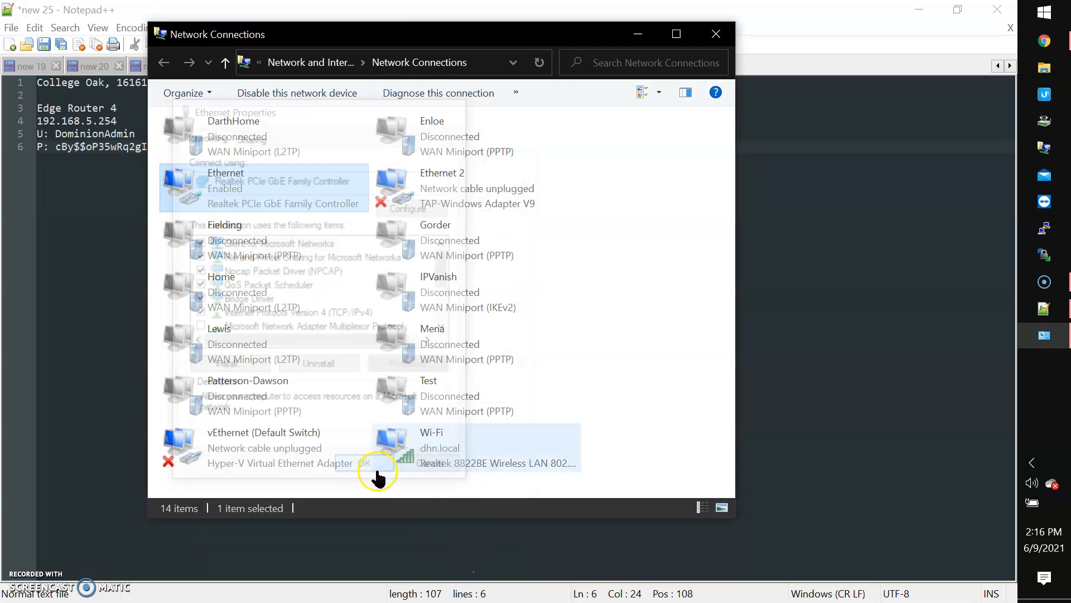
Load 192.168.1.1 in Chrome and proceed past the certificate privacy warning
key("alt+F4")
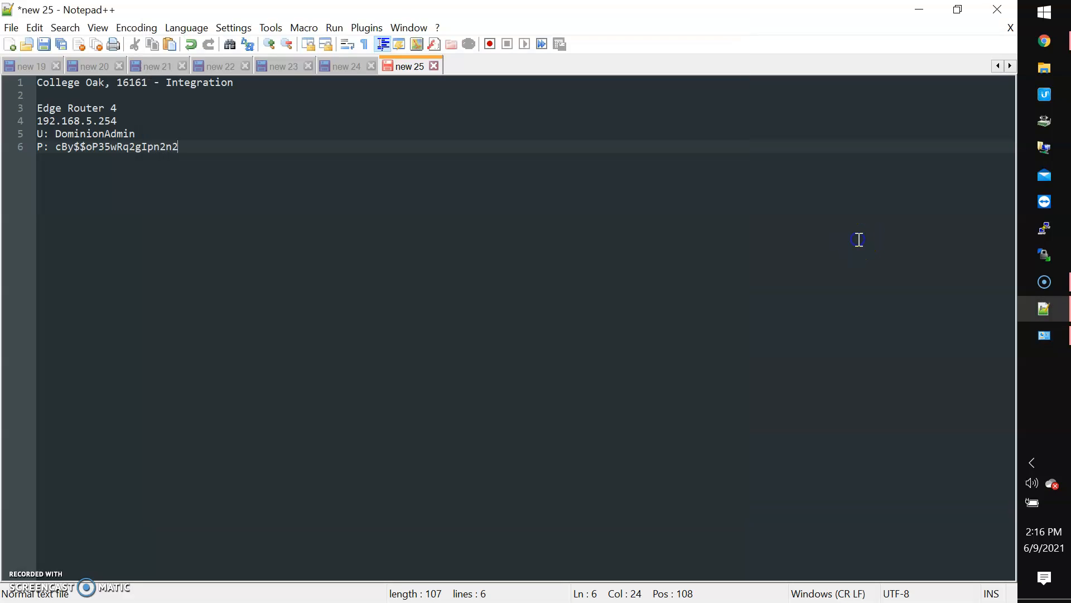
left_click(1060, 51)
left_click(467, 42)
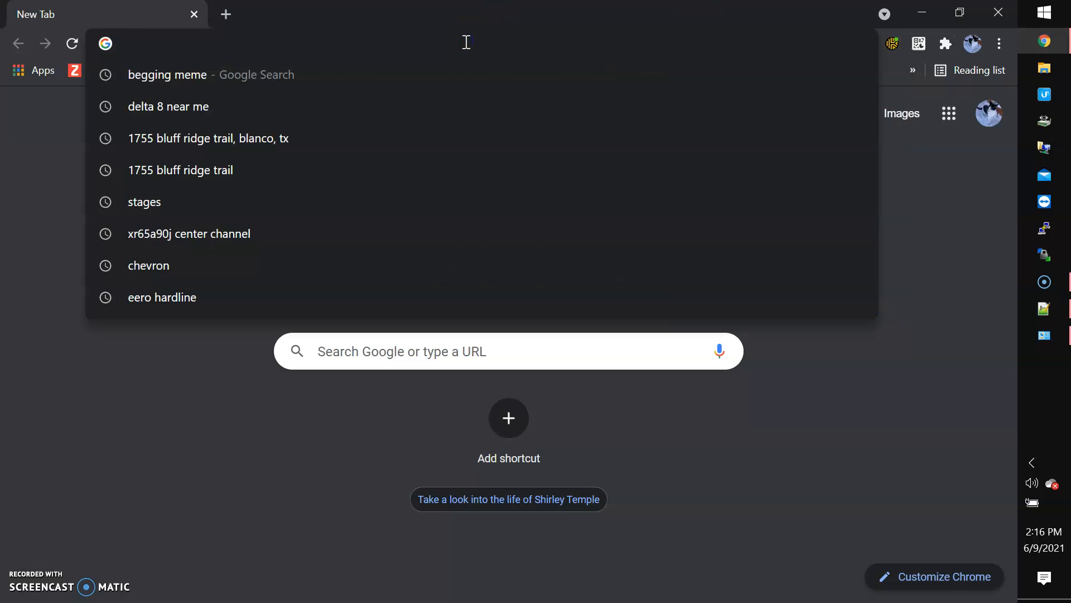
type("192.168.")
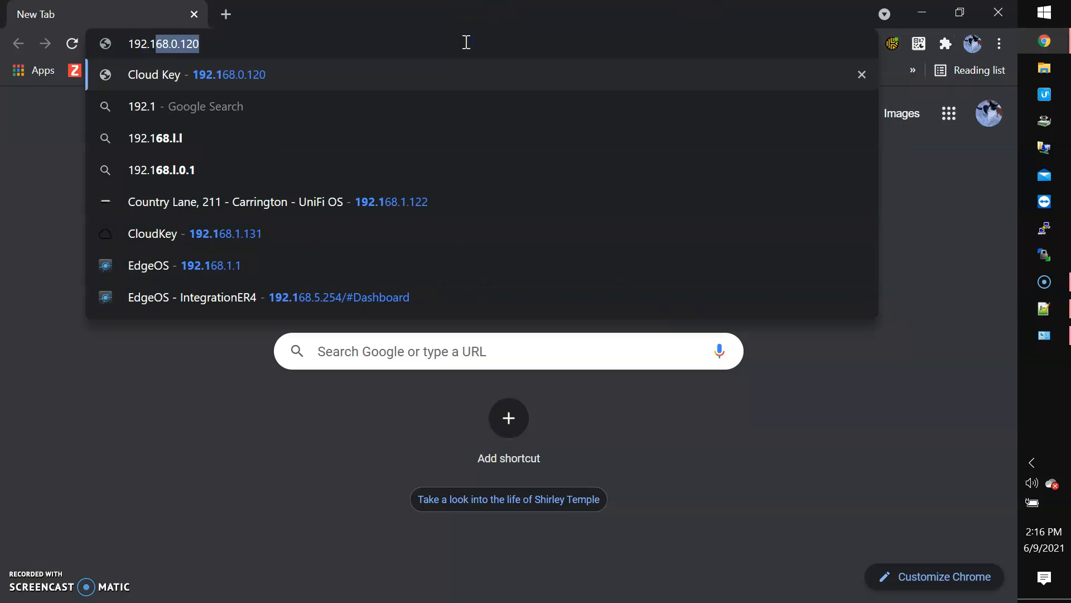
type("1.1")
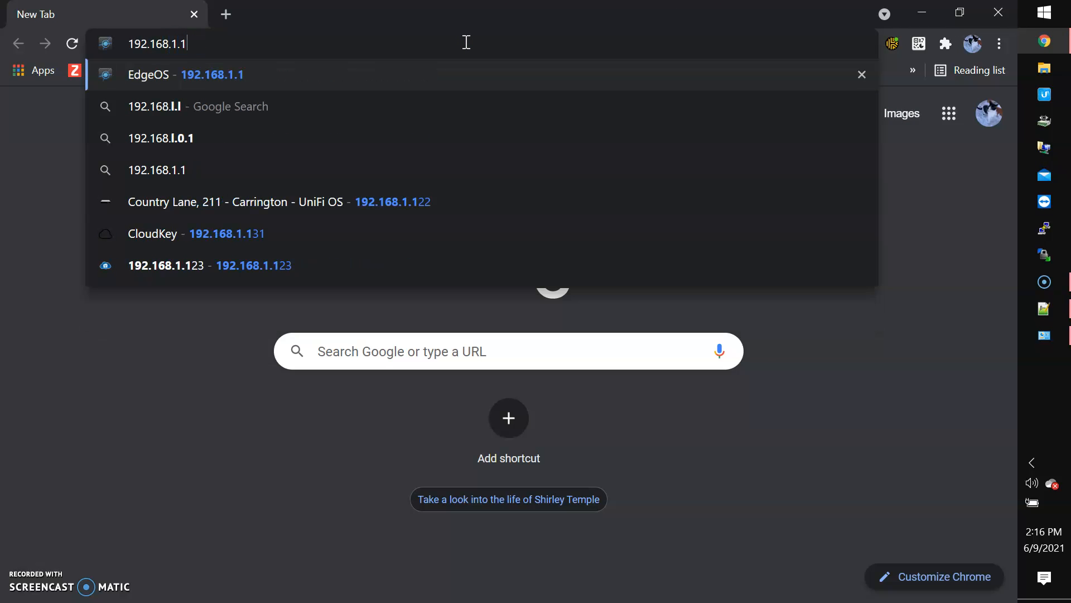
key("Return")
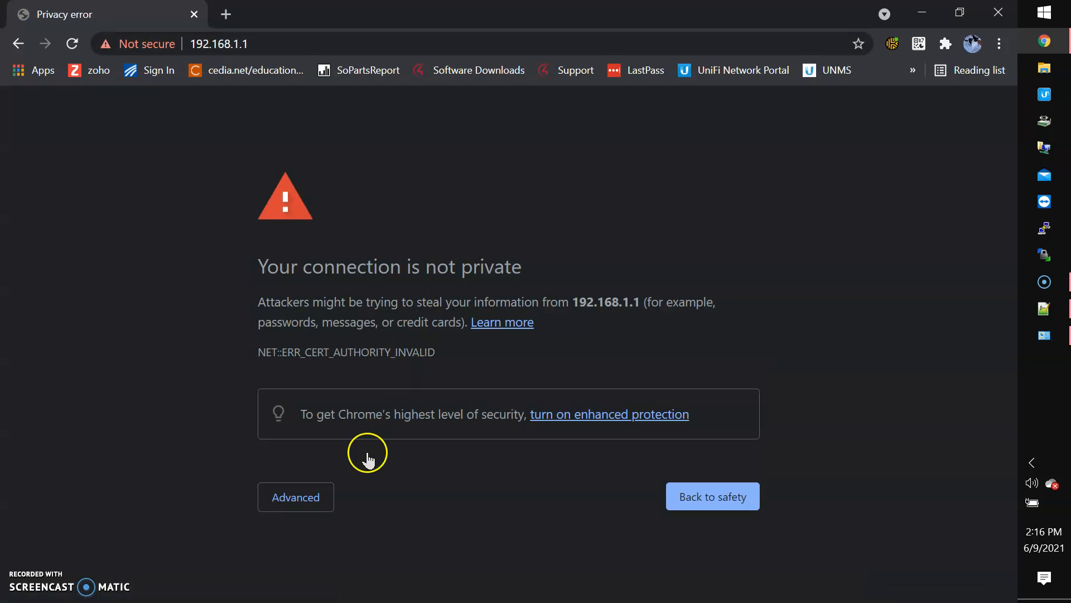
left_click(317, 499)
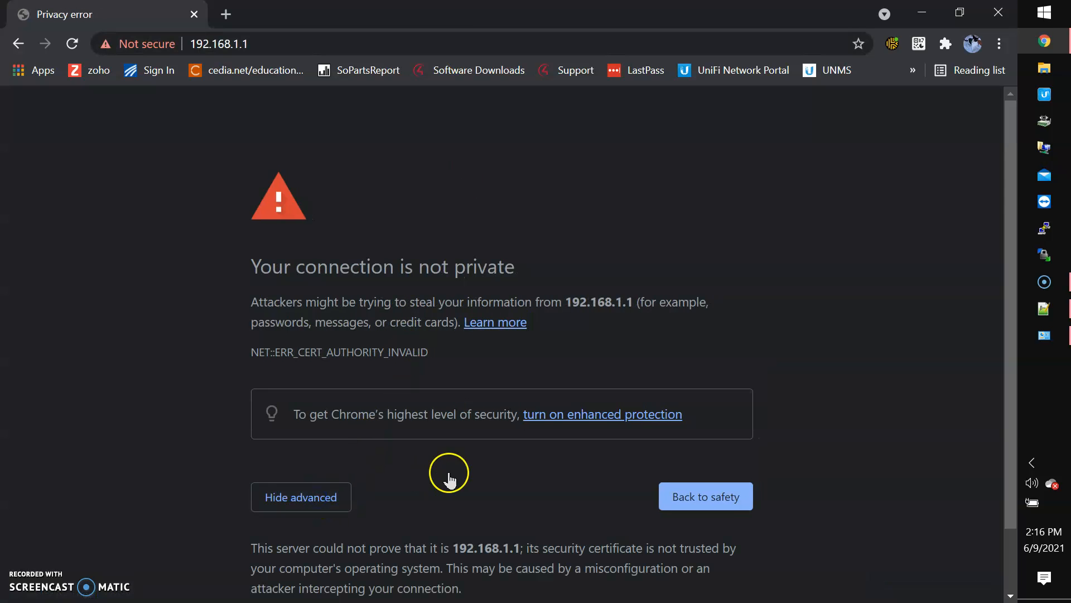
scroll(450, 471, "down", 2)
left_click(366, 552)
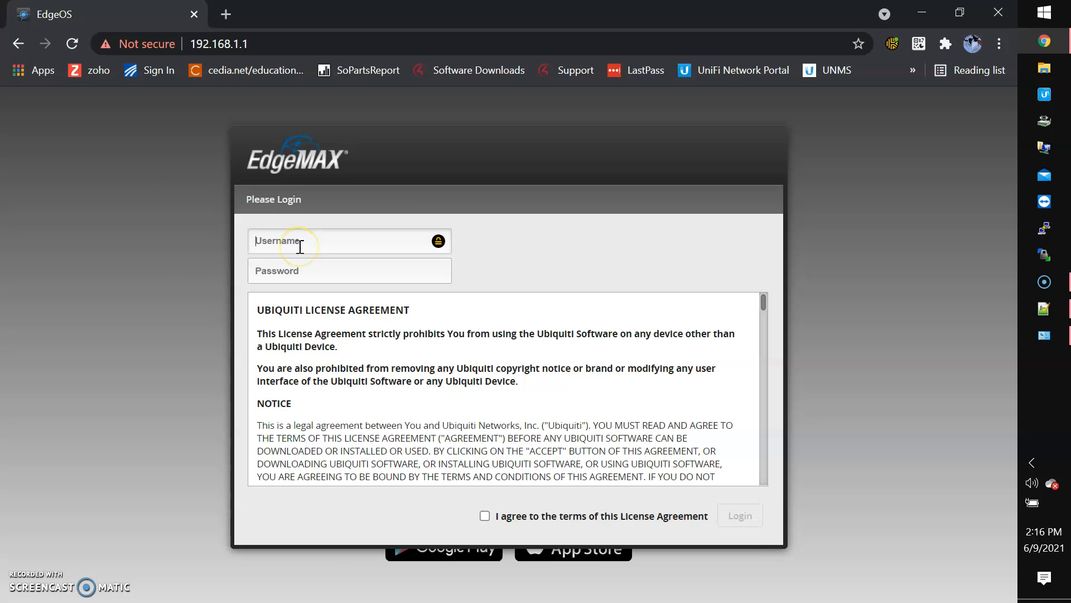
Log in to EdgeOS with the default credentials, accepting the license terms
type("ubnt")
key("Tab")
type("ubn")
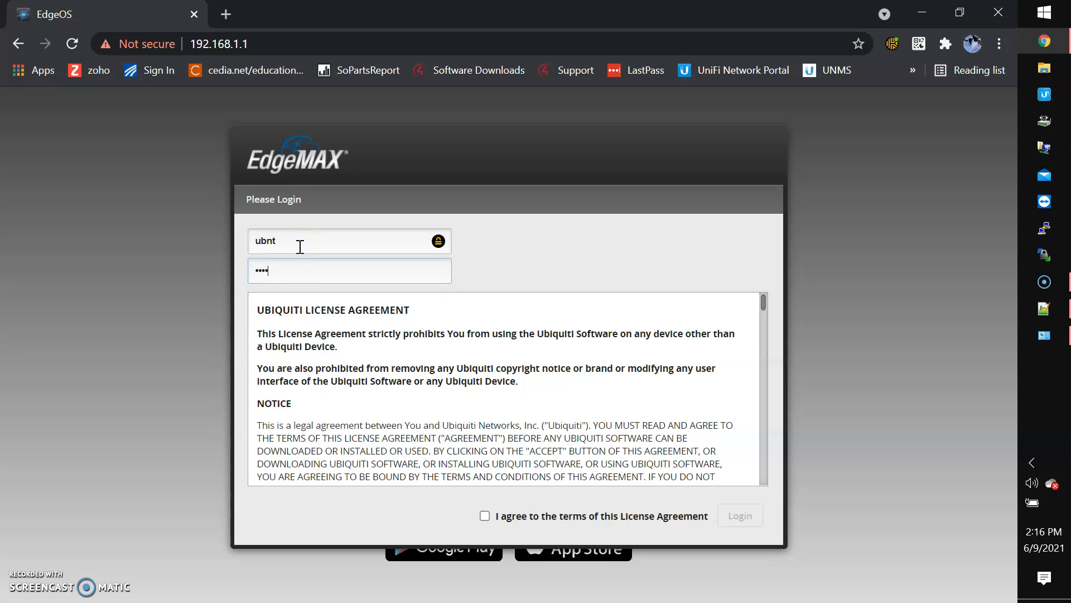
left_click(485, 515)
left_click(719, 516)
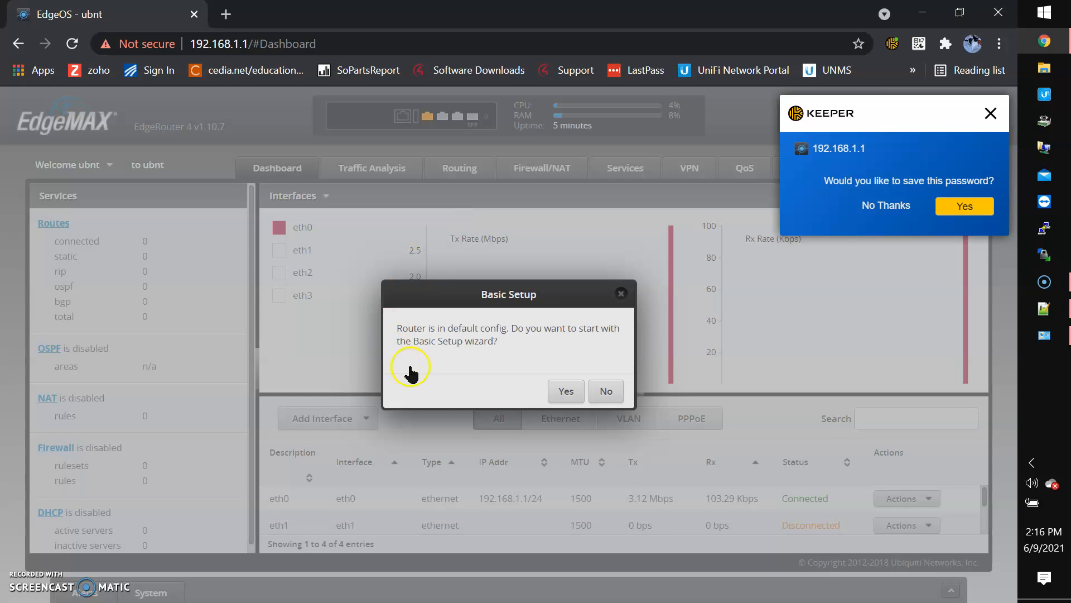
Start Basic Setup, dismiss the Keeper prompt, and choose the WAN+2LAN2 wizard
left_click(566, 392)
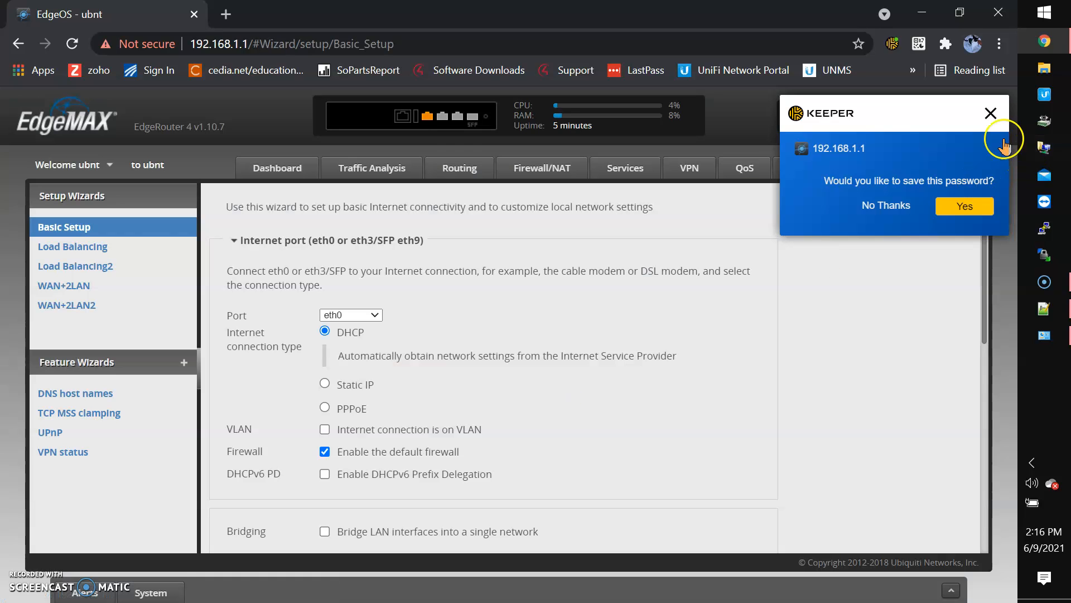
left_click(991, 113)
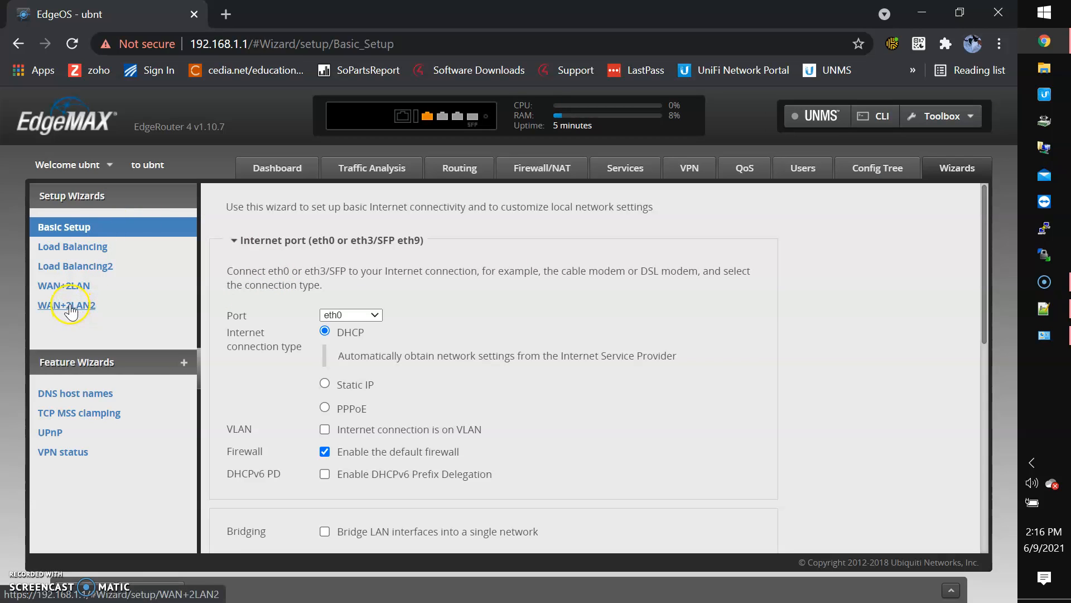
left_click(90, 313)
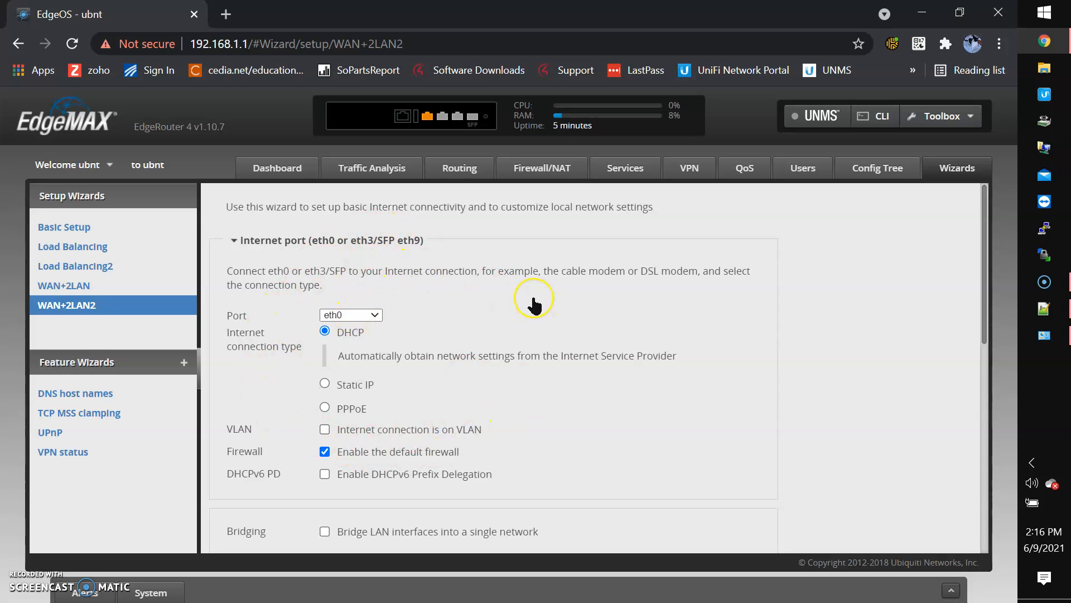
scroll(534, 306, "down", 1)
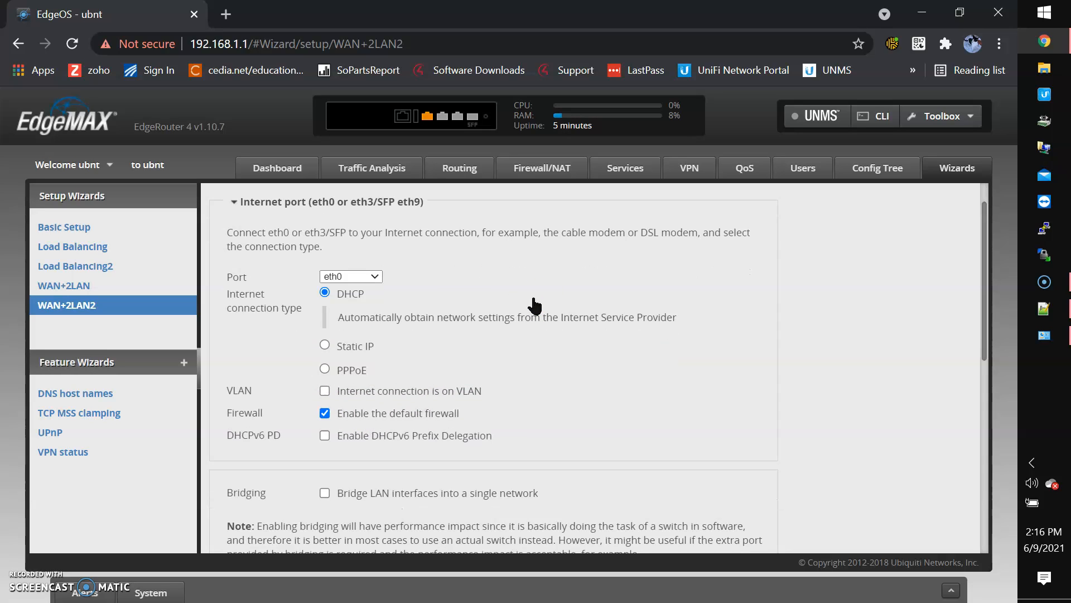
scroll(534, 306, "up", 1)
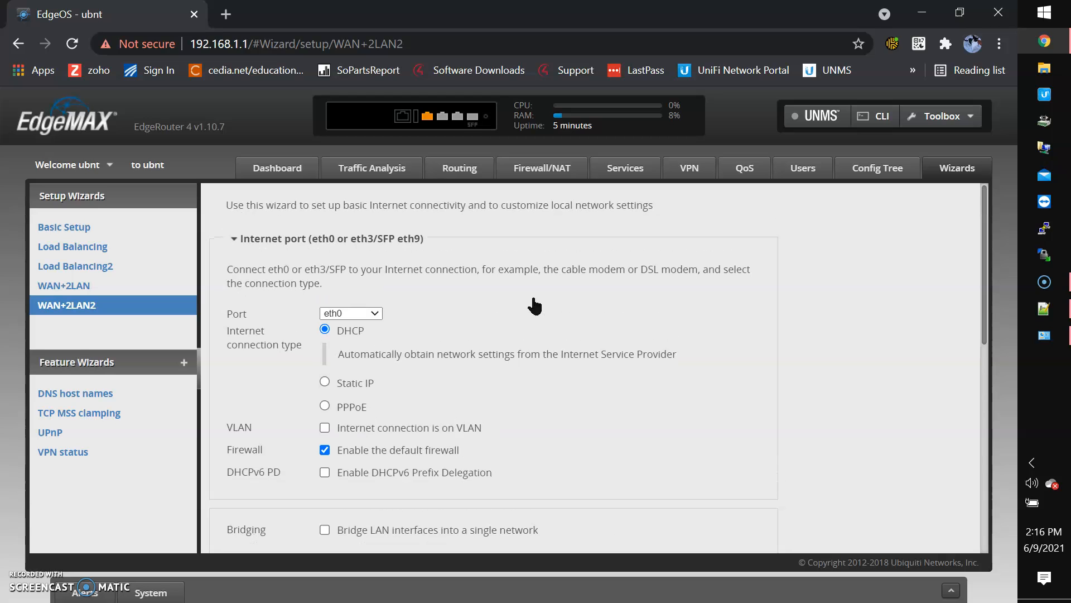
scroll(534, 305, "down", 5)
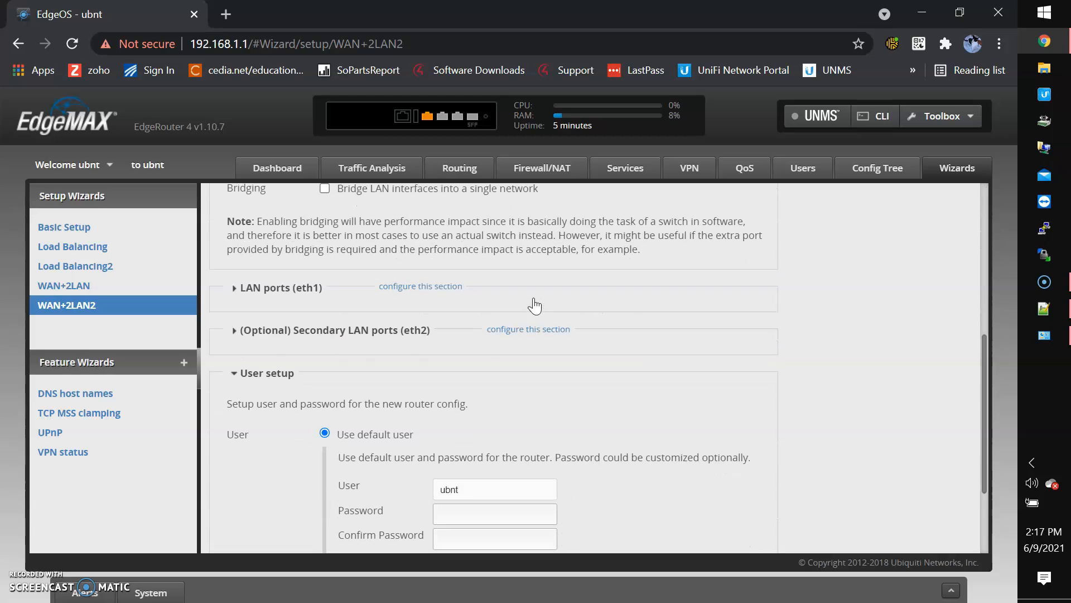
Expand both LAN sections and change eth1 to 192.168.5.254 and eth2 to 192.168.6.254
left_click(402, 286)
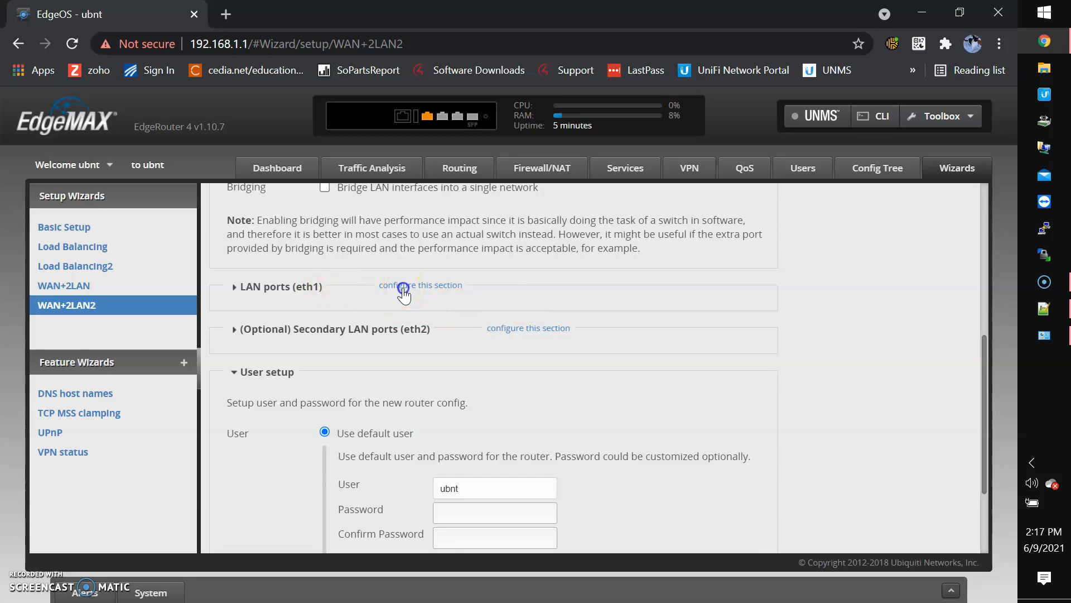
left_click(547, 416)
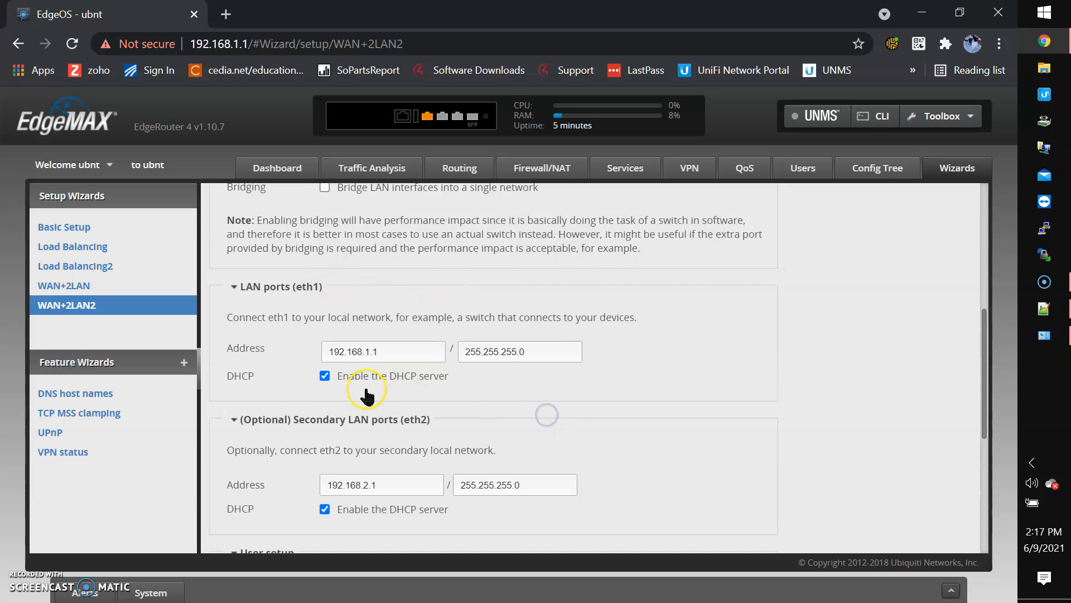
scroll(366, 393, "down", 1)
left_click(391, 294)
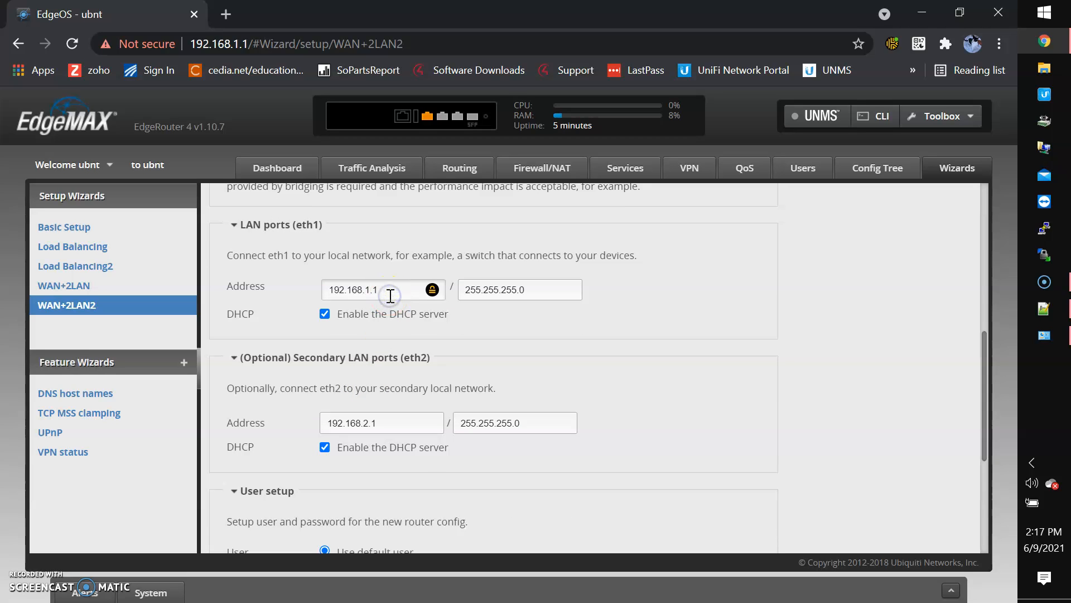
key("BackSpace")
key("BackSpace")
key("BackSpace")
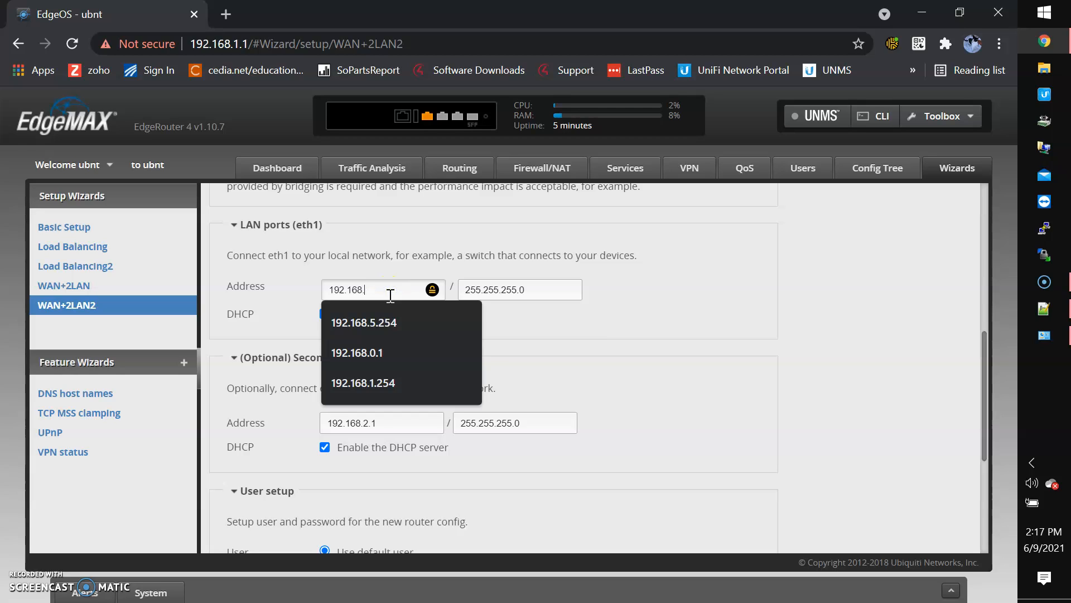
type("5.25")
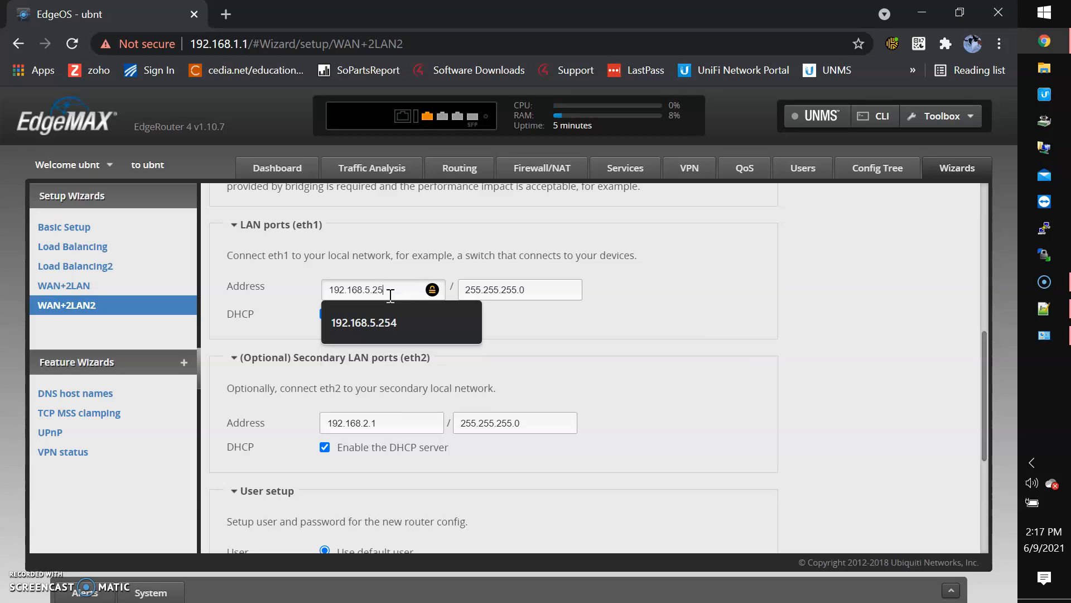
type("4")
left_click(392, 422)
key("BackSpace")
key("BackSpace")
key("BackSpace")
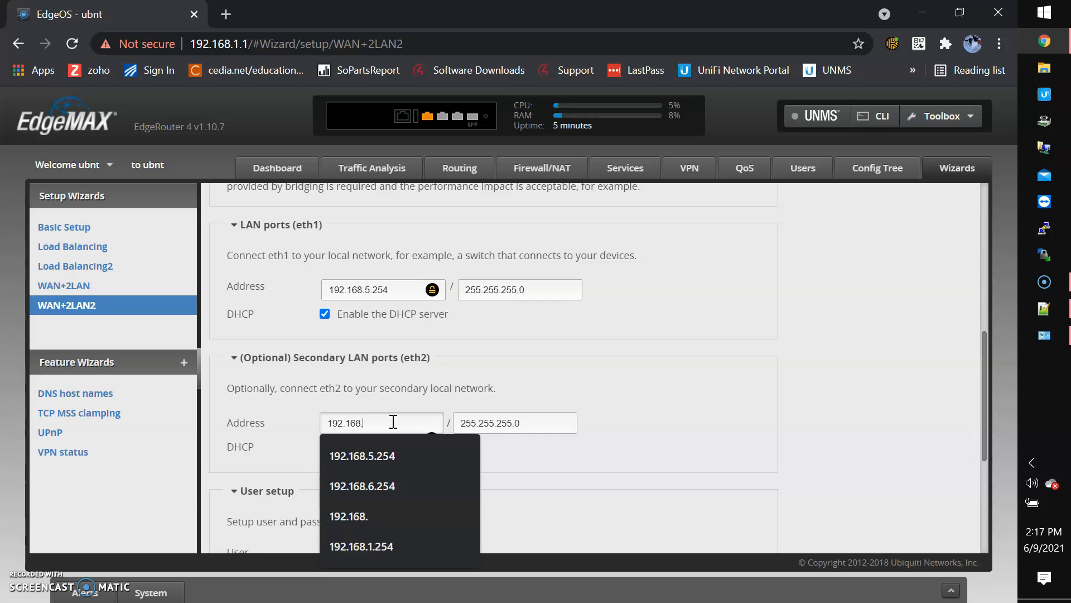
type("6.254")
left_click(655, 451)
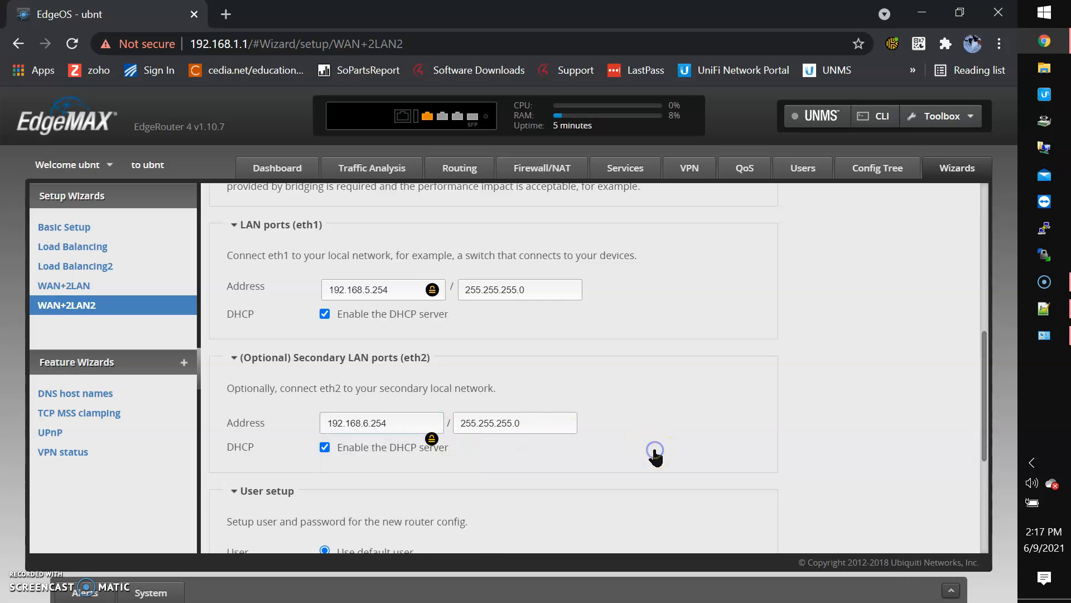
scroll(655, 457, "down", 5)
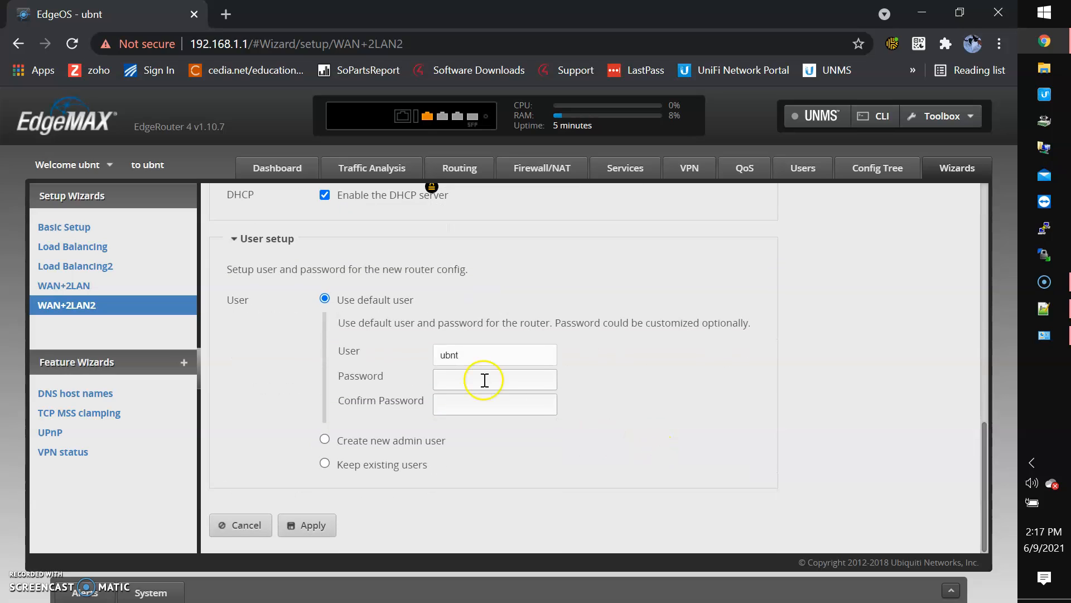
Choose to create a new admin user and enter its username
left_click(325, 440)
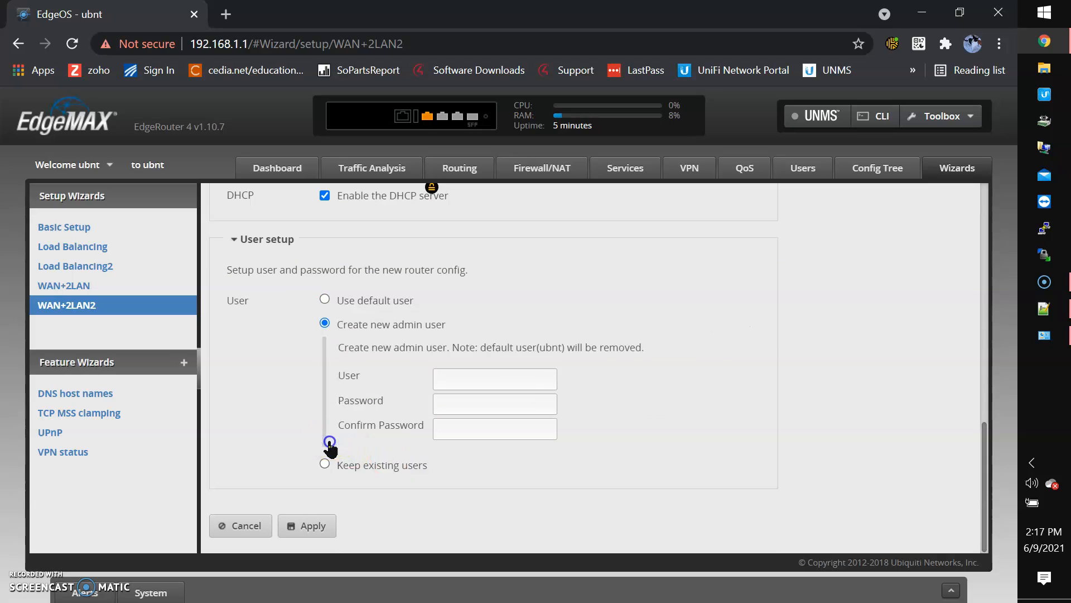
left_click(492, 380)
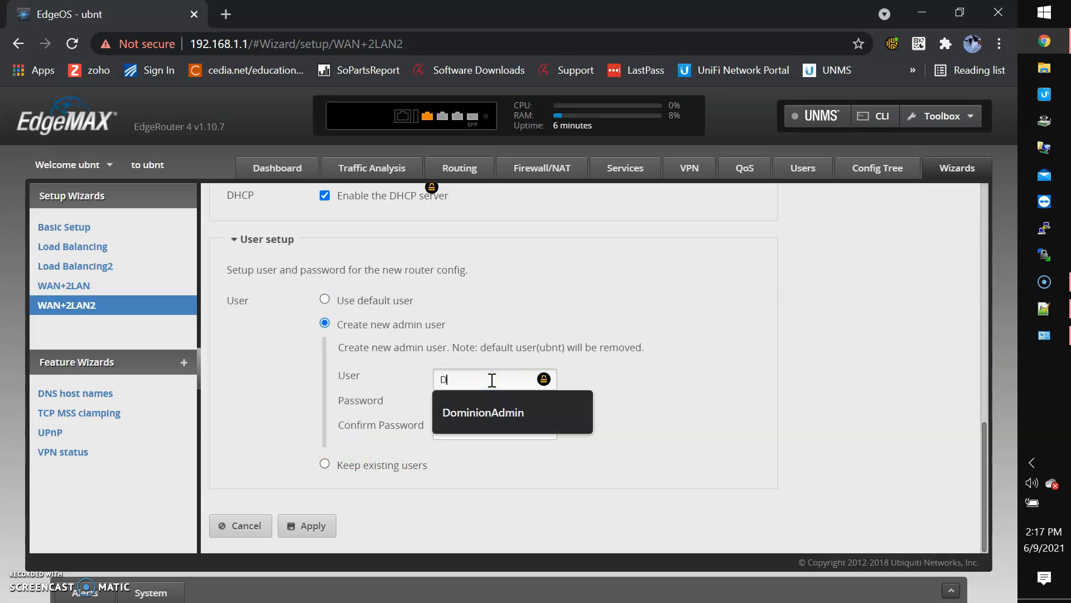
type("DominionAdmin")
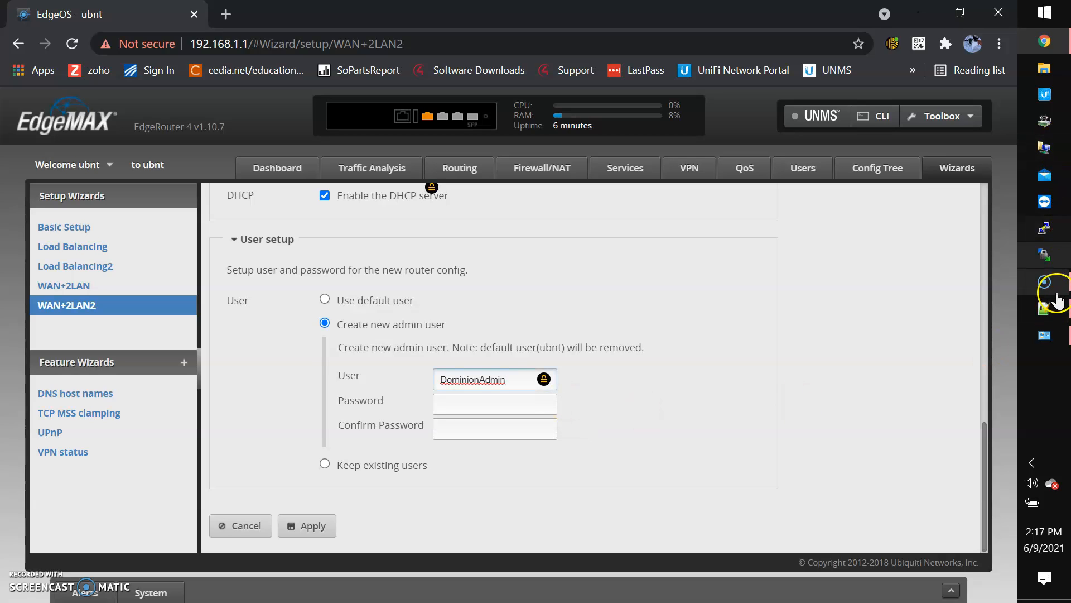
Copy the saved password from the notes into both Password and Confirm Password
left_click(1057, 296)
left_click_drag(190, 144, 58, 146)
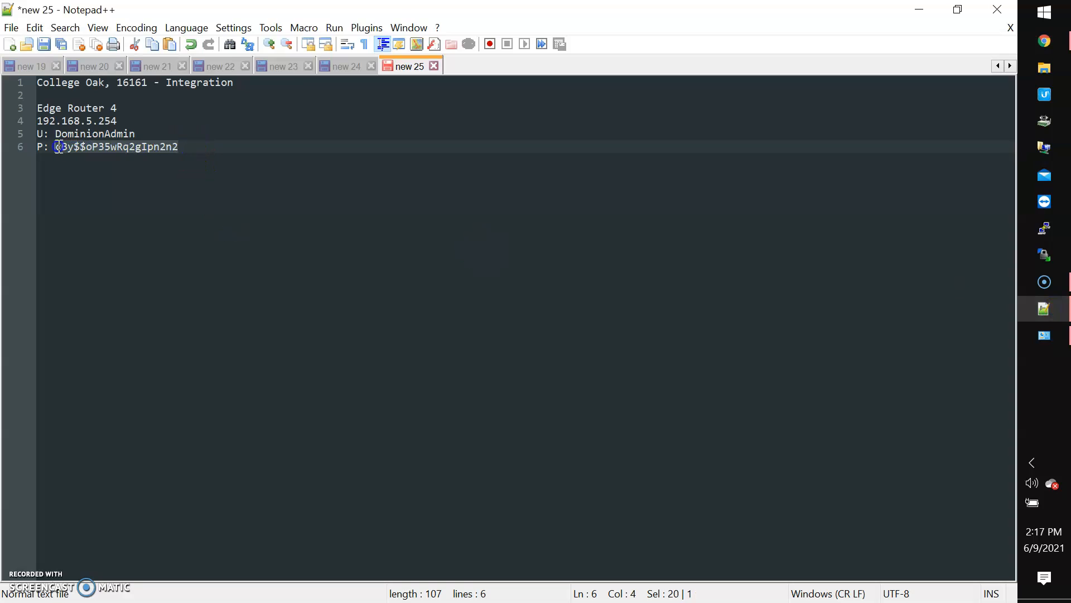
left_click(1062, 42)
left_click(455, 408)
key("ctrl+v")
left_click(456, 424)
key("ctrl+v")
Apply the wizard, confirm replacing the configuration, and confirm the router reboot
left_click(302, 527)
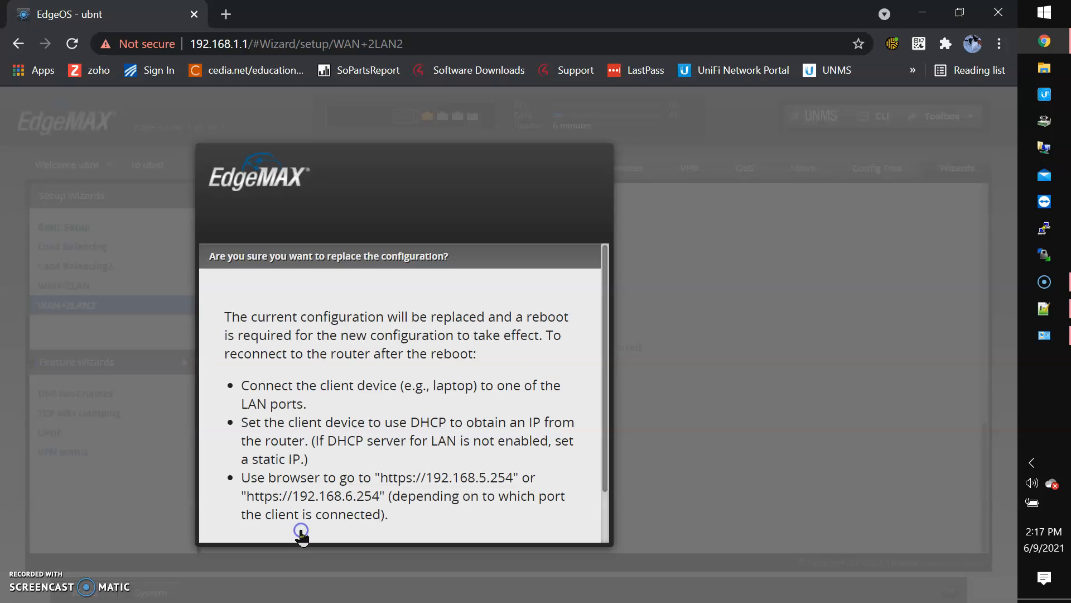
scroll(342, 449, "down", 2)
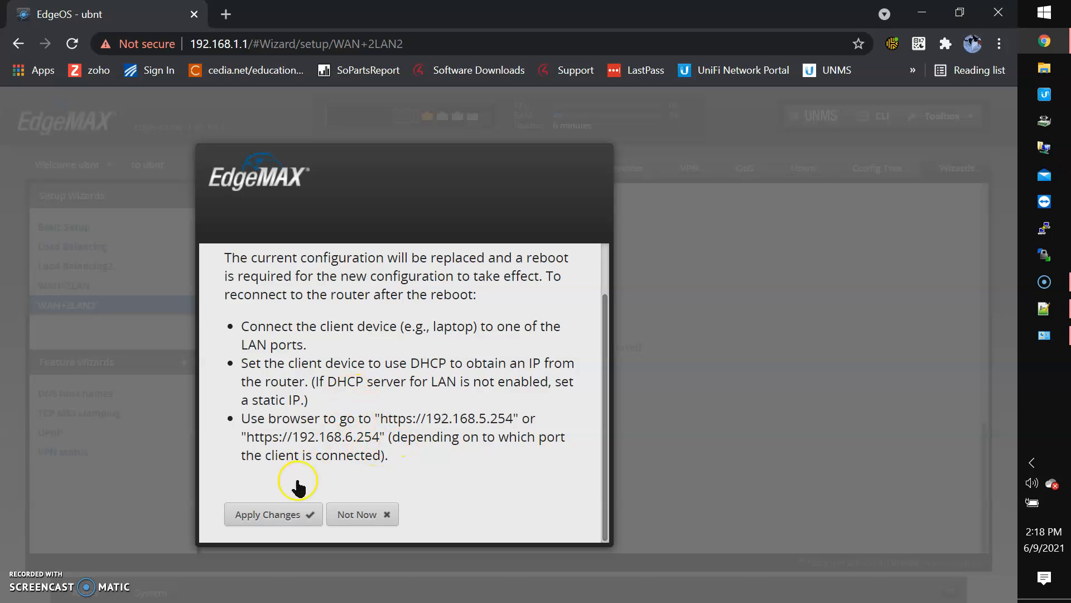
left_click(282, 516)
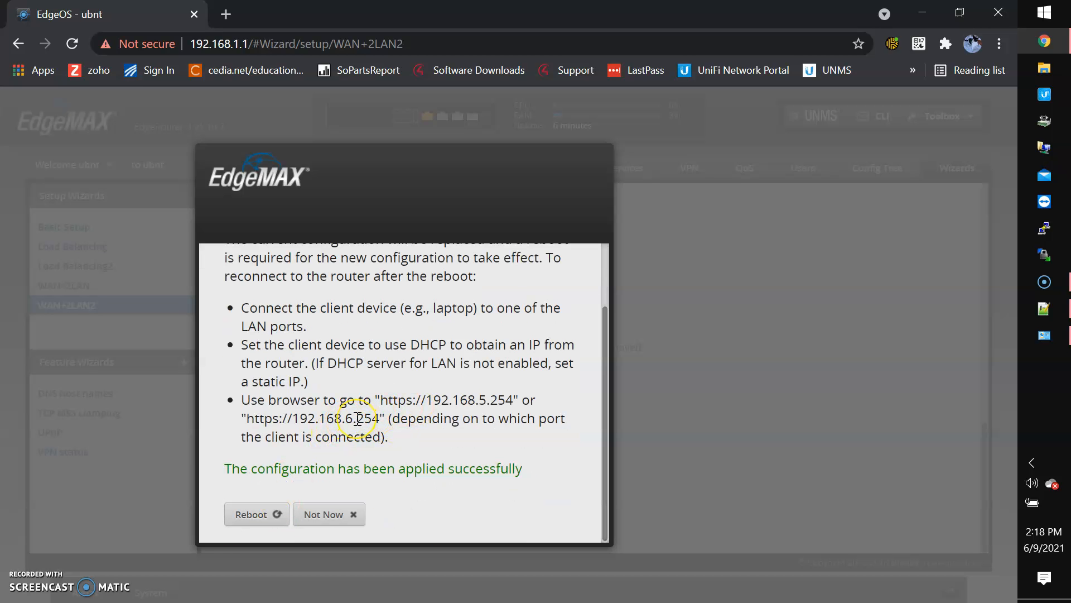
left_click(261, 518)
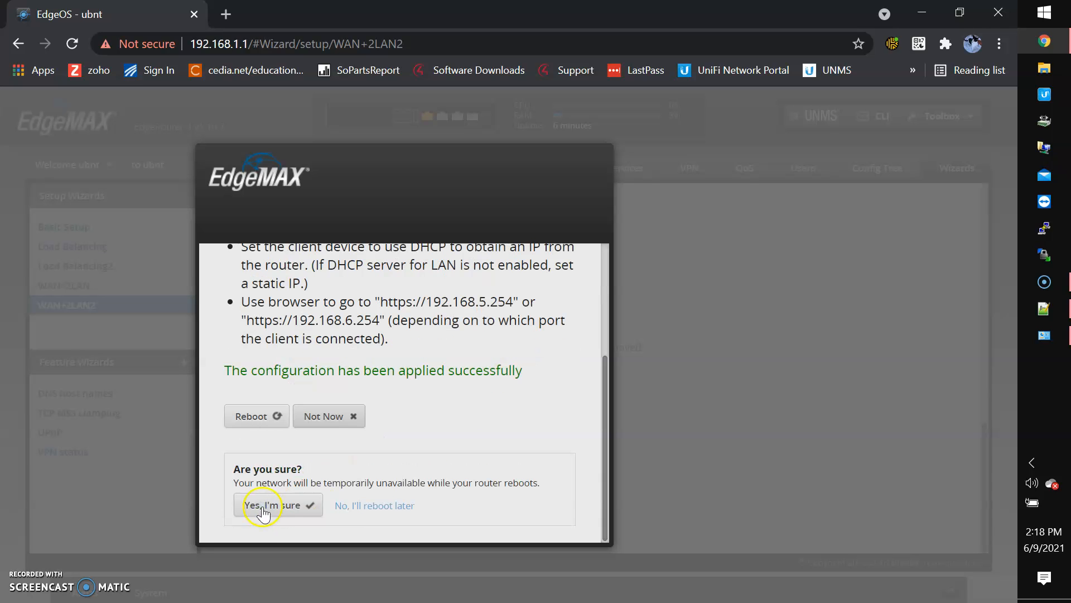
left_click(265, 503)
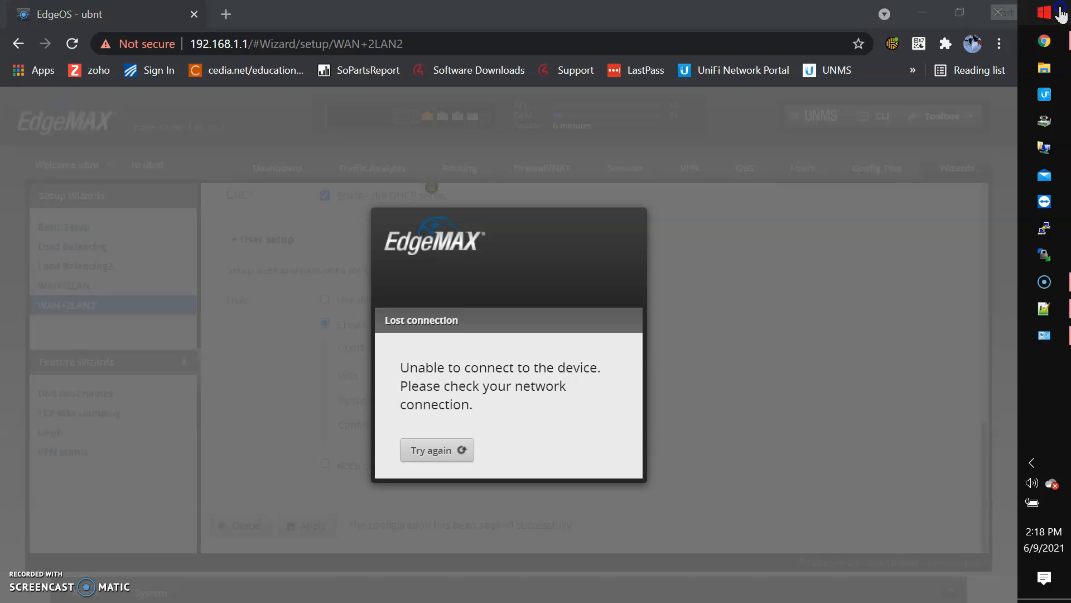
Open Command Prompt and run ipconfig to list the PC's adapter addresses
left_click(1043, 12)
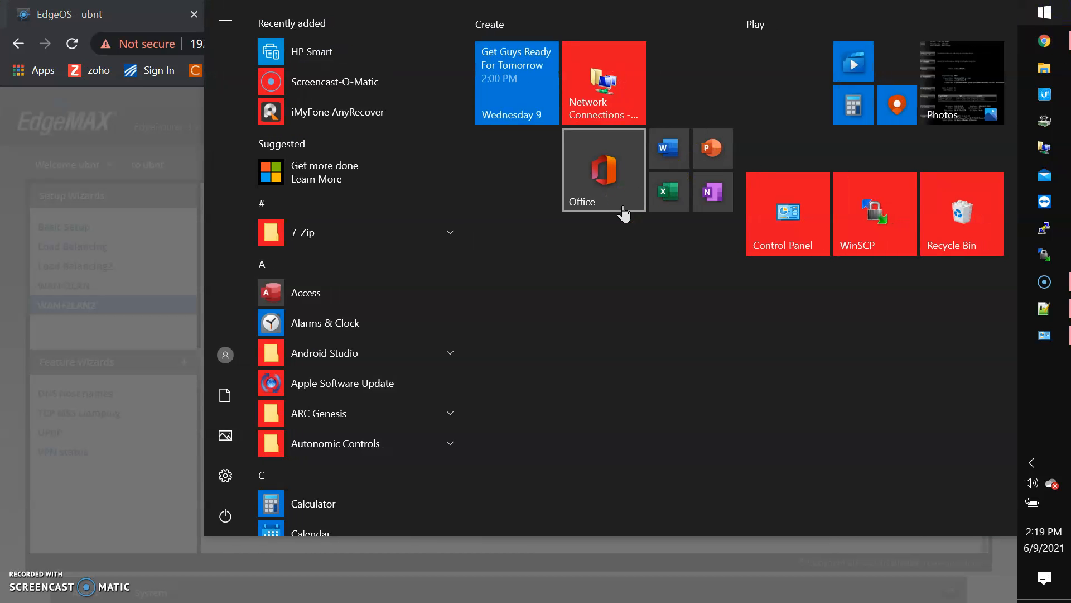
type("cmd")
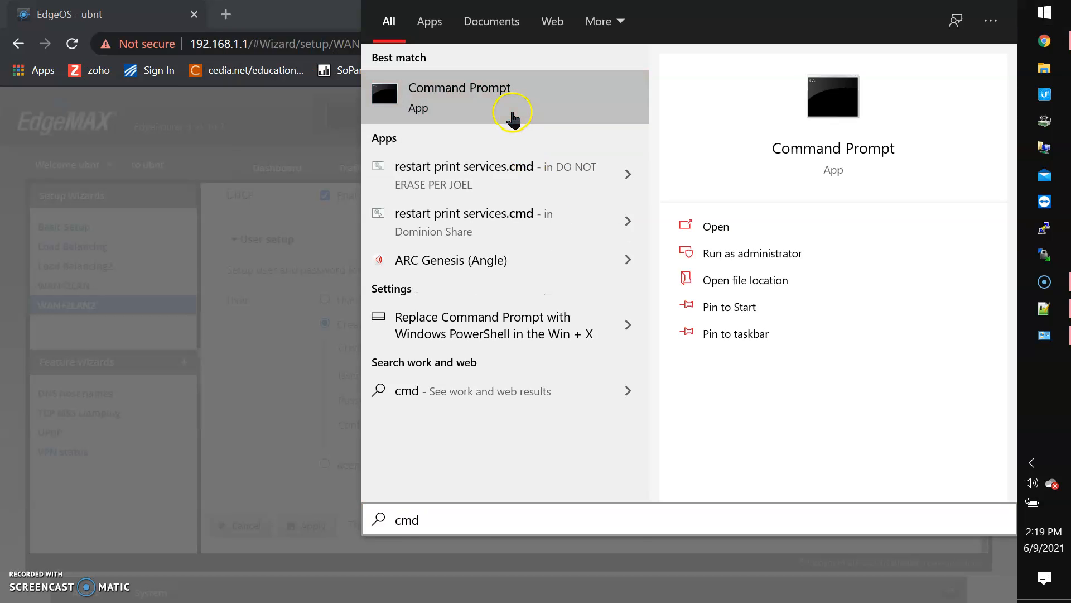
left_click(510, 114)
type("ipconfig")
key("Return")
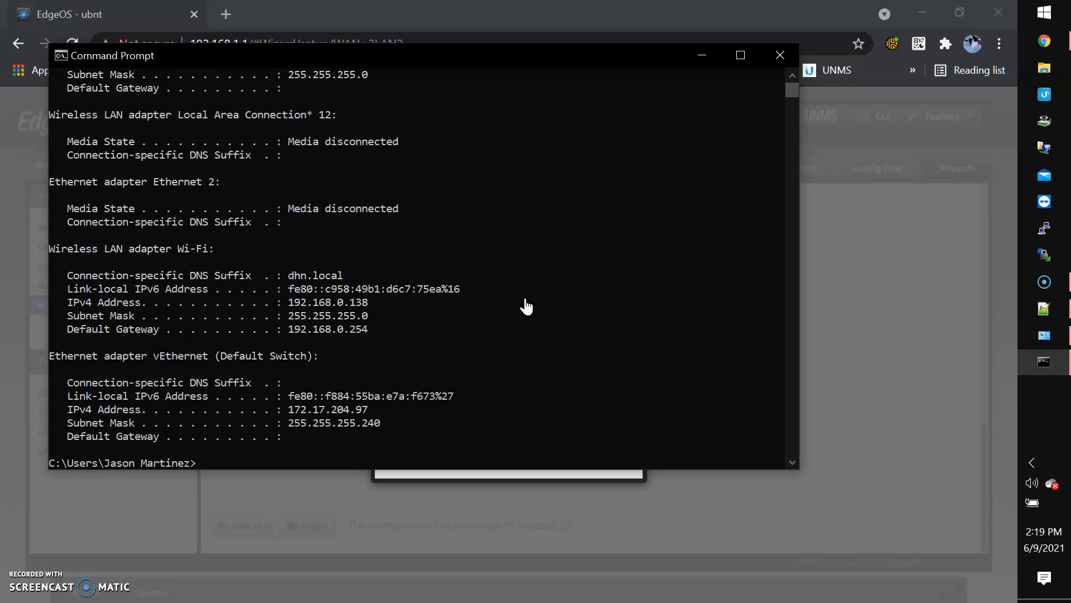
Turn Wi-Fi off from the taskbar network flyout and rerun ipconfig to confirm it's disconnected
left_click(1032, 463)
left_click(939, 467)
left_click(754, 572)
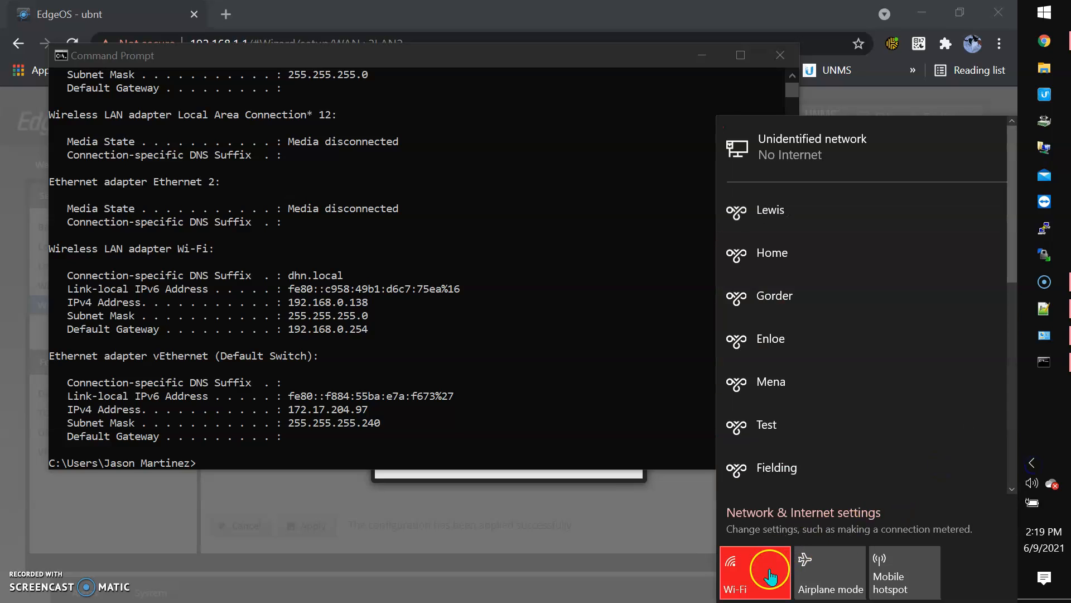
left_click(484, 409)
key("Up")
key("Return")
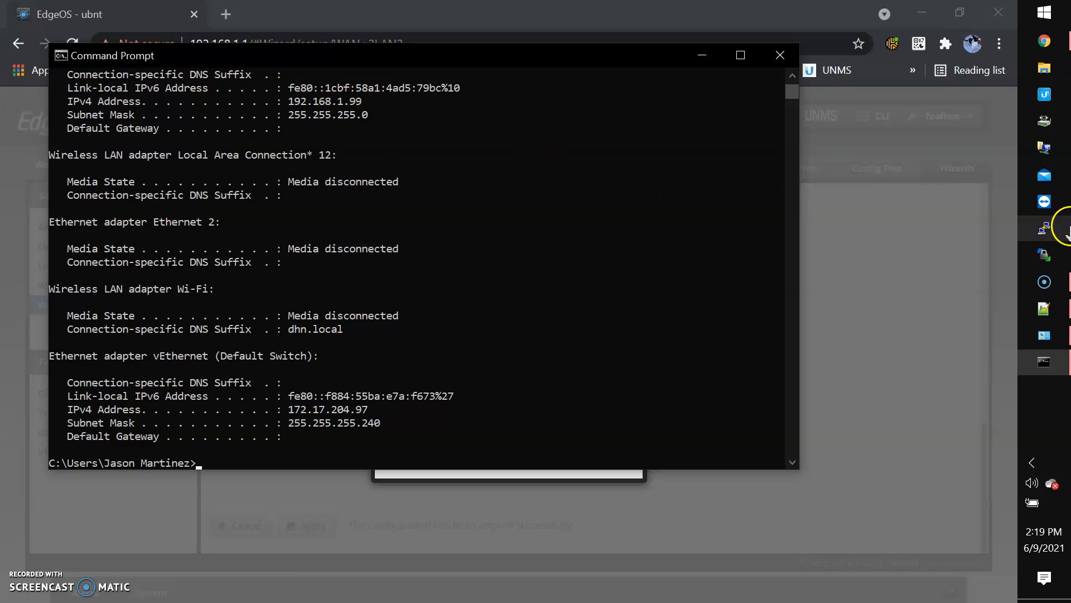
Set Ethernet's IPv4 properties to obtain IP and DNS automatically, apply, and close Network Connections
left_click(1059, 159)
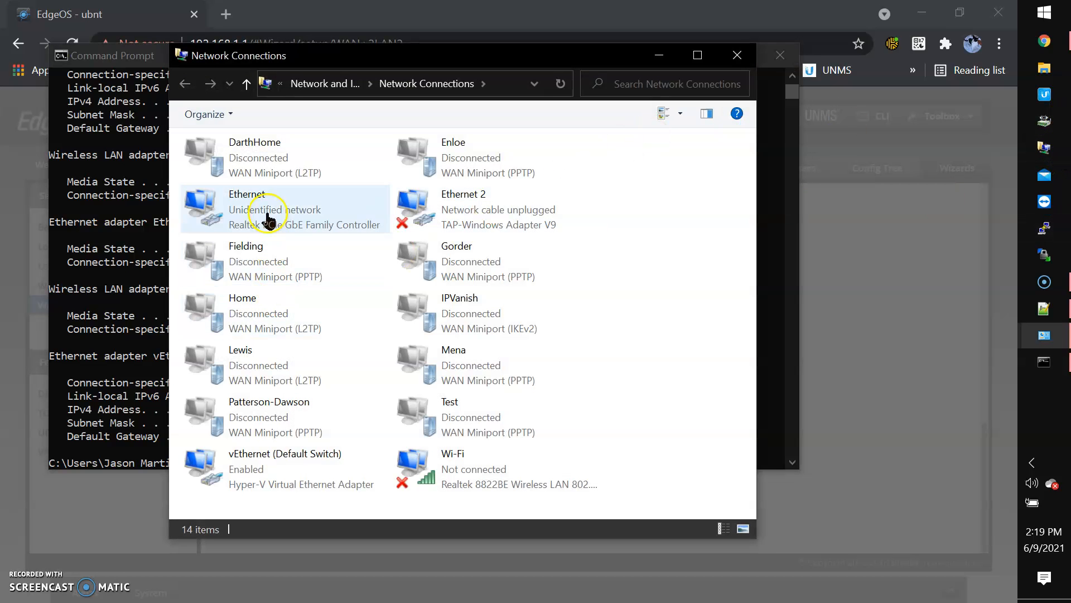
left_click(265, 215)
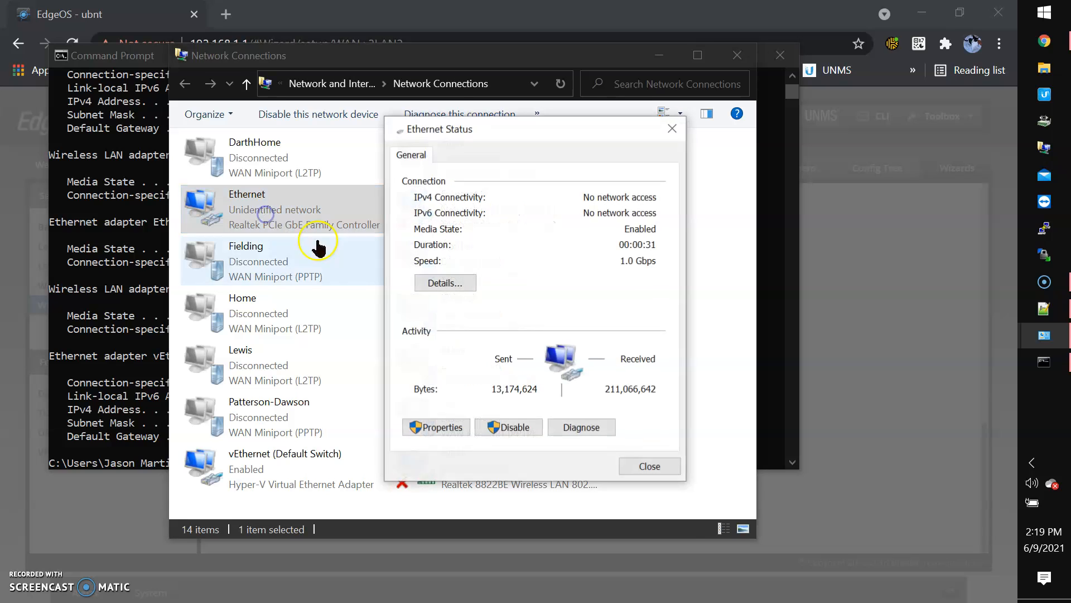
left_click(452, 428)
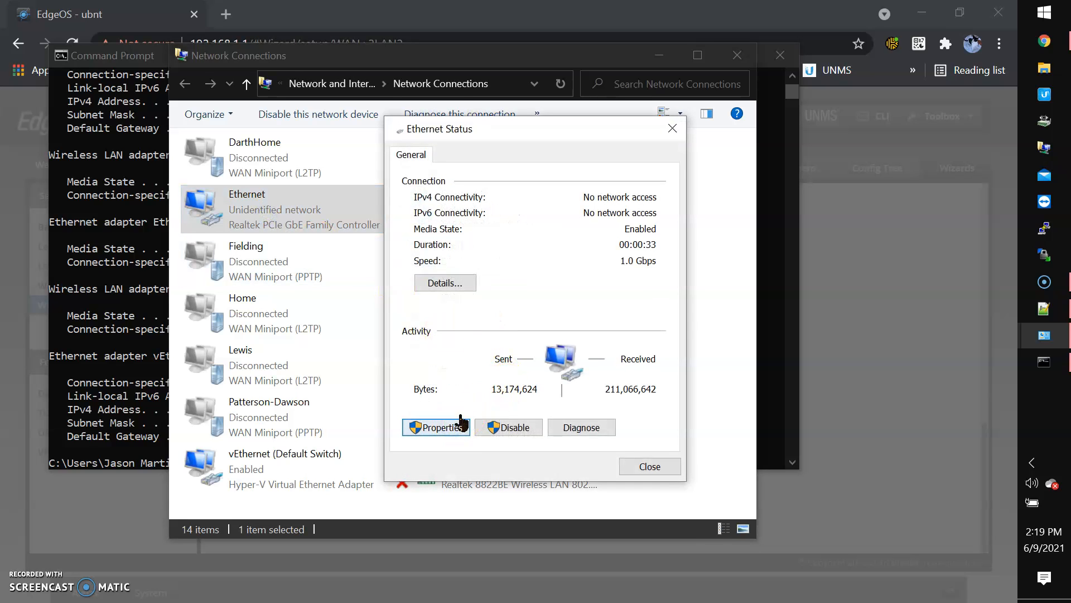
double_click(490, 349)
left_click(481, 307)
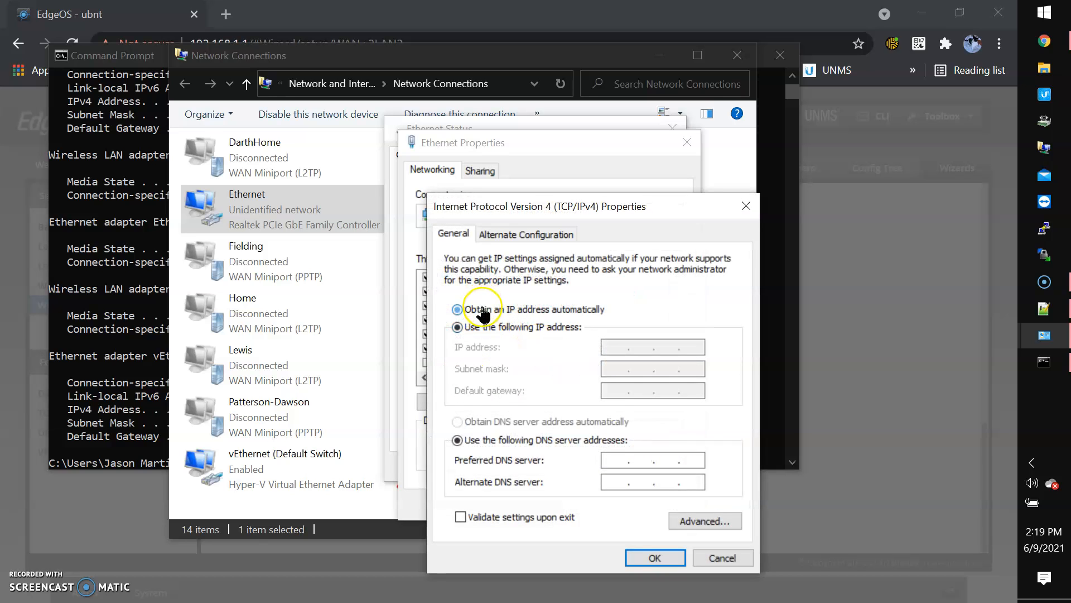
left_click(485, 426)
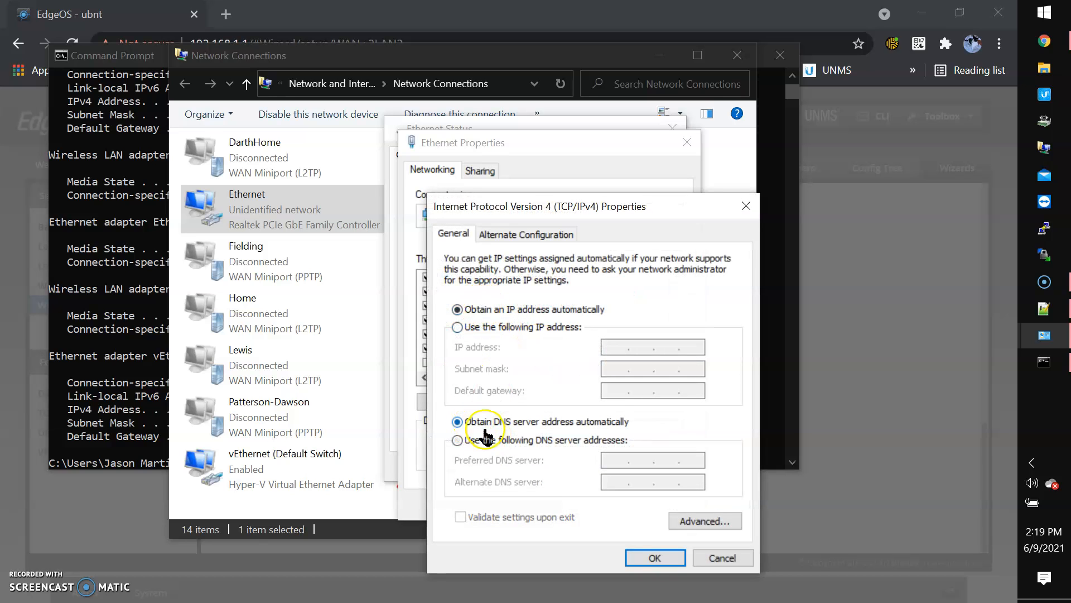
left_click(654, 557)
left_click(603, 504)
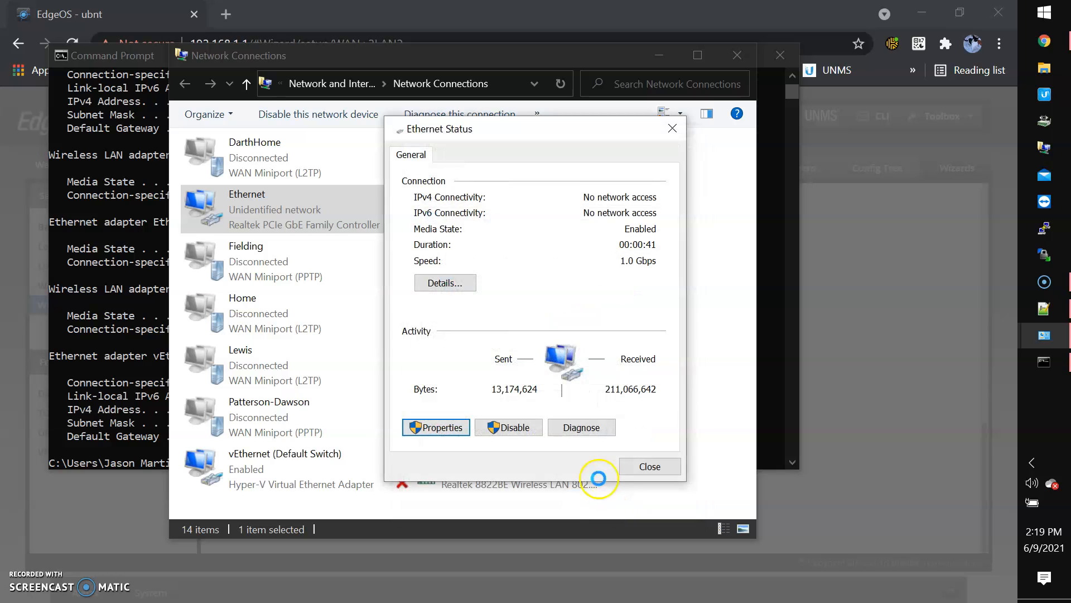
left_click(636, 468)
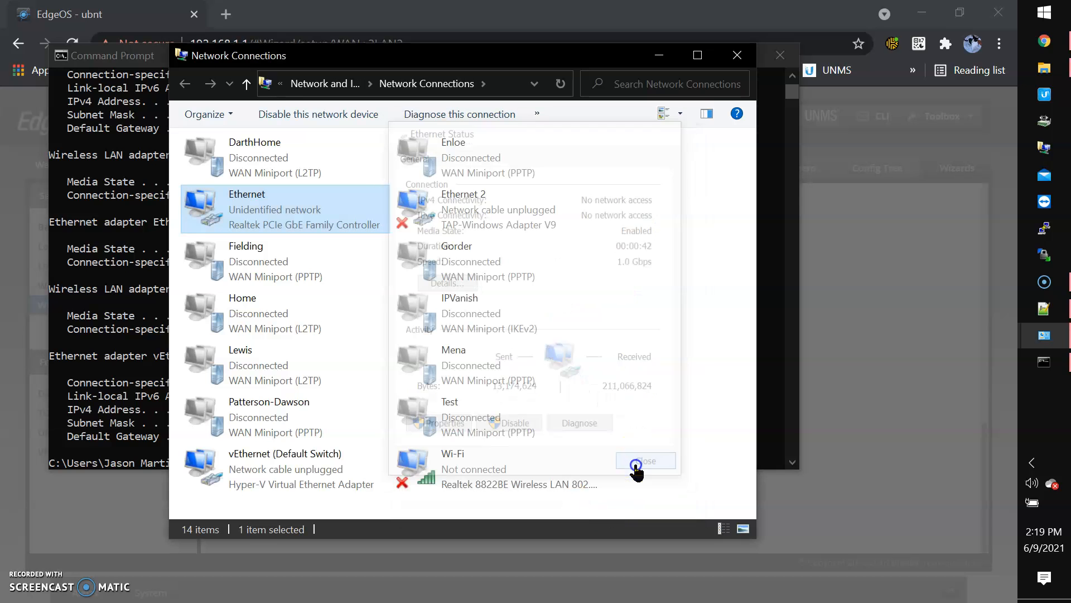
left_click(735, 55)
Allow network discoverability and run ipconfig, showing 192.168.5.38 with gateway 192.168.5.254
type("ipconfig")
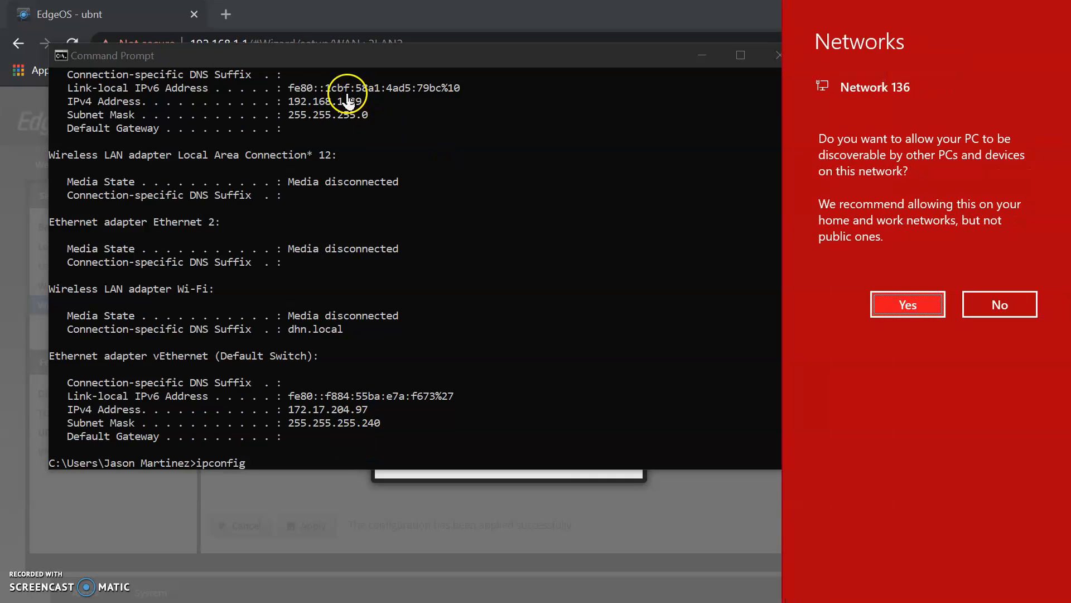
left_click(889, 308)
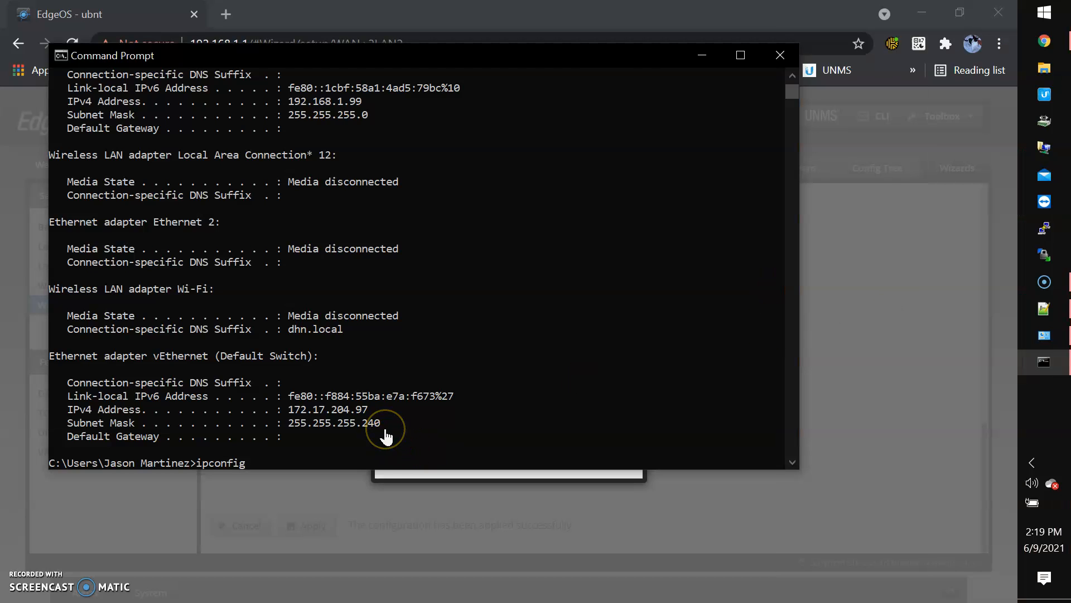
key("Return")
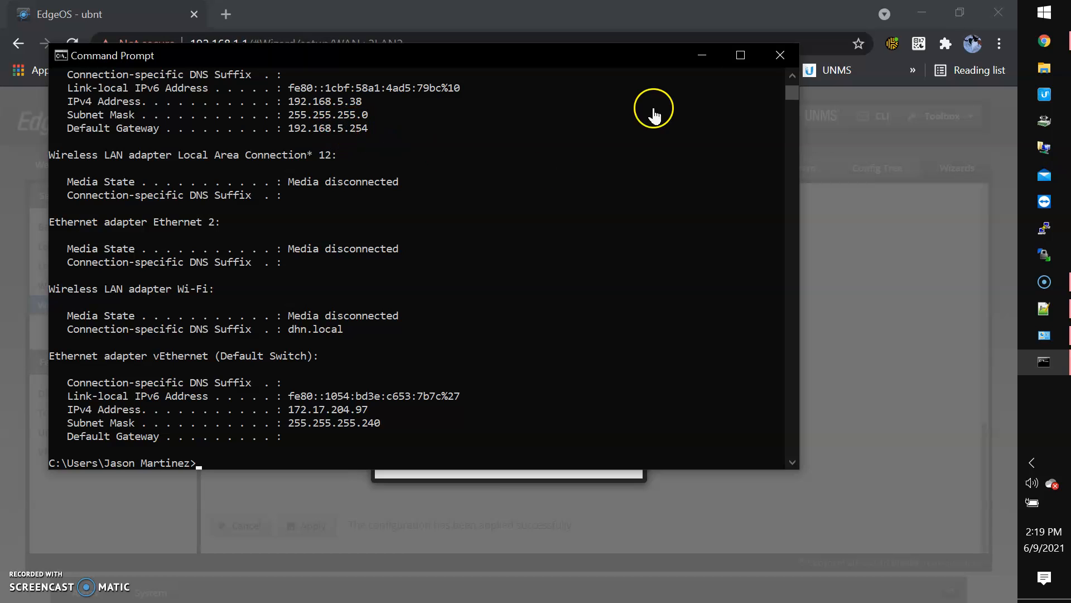
Browse to the router at 192.168.5.254, proceeding past the certificate warning
left_click(784, 56)
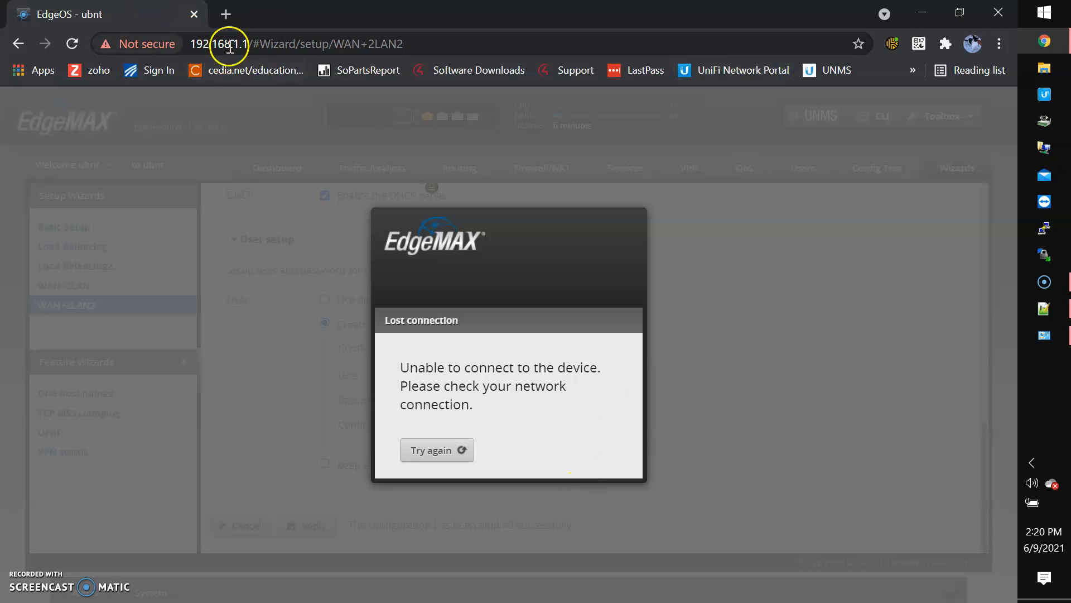
left_click(294, 46)
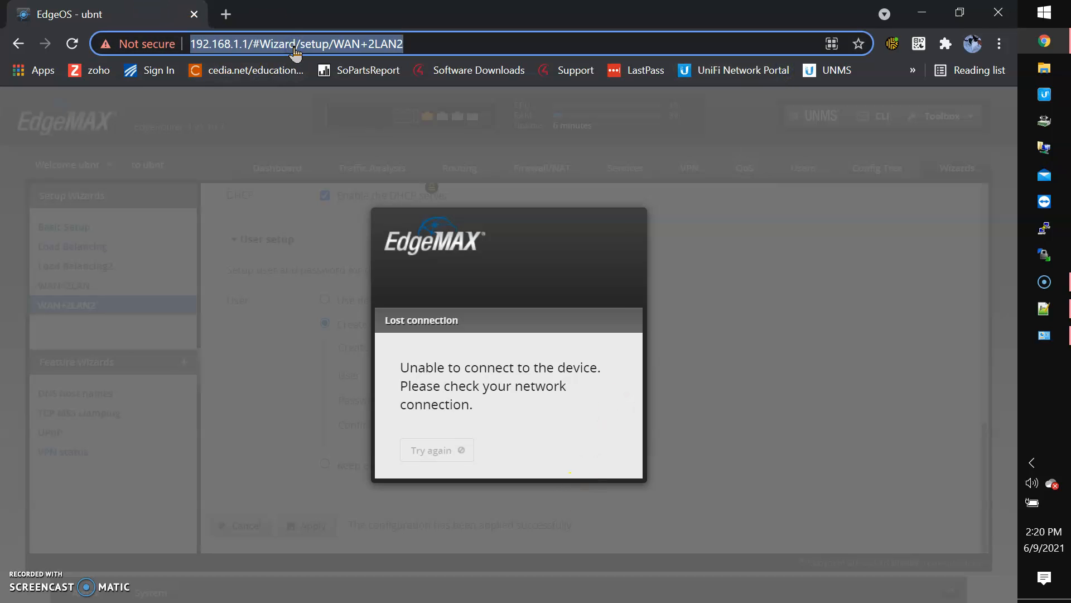
type("192.168.5.254")
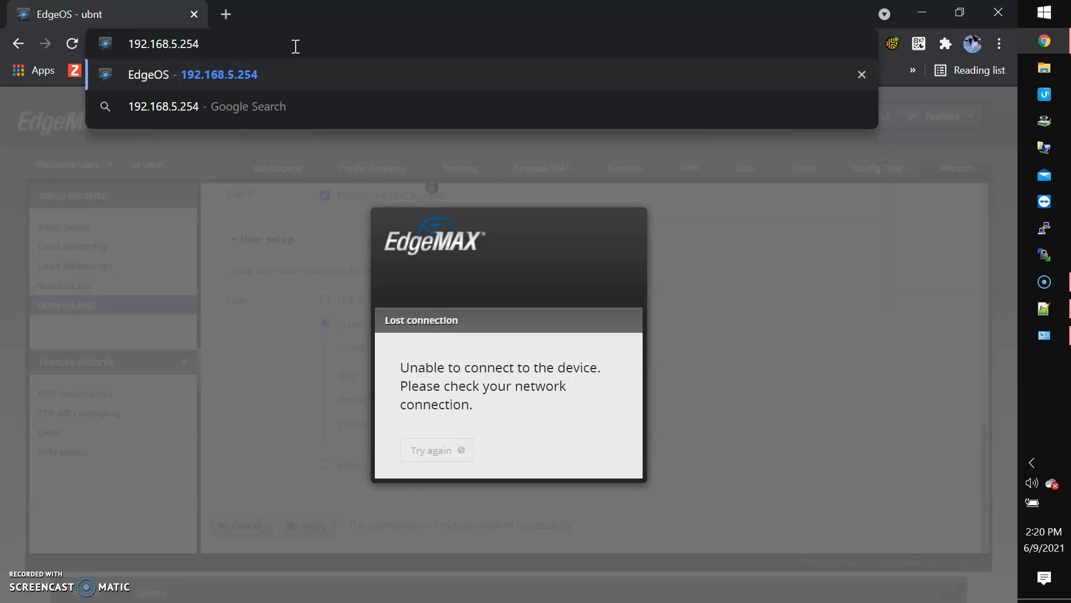
key("Return")
left_click(304, 497)
scroll(304, 497, "down", 1)
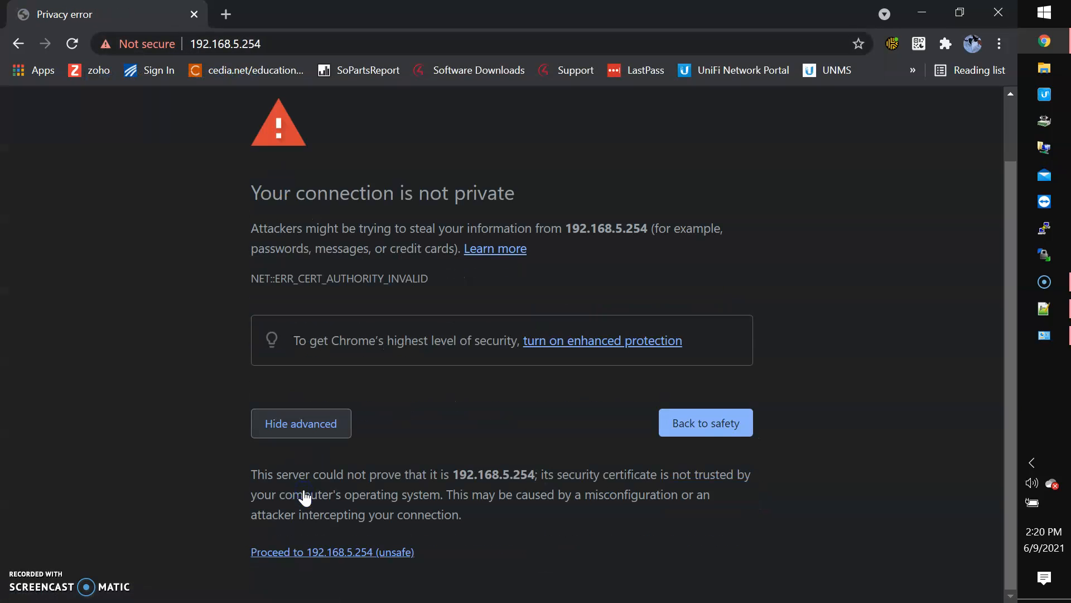
left_click(310, 552)
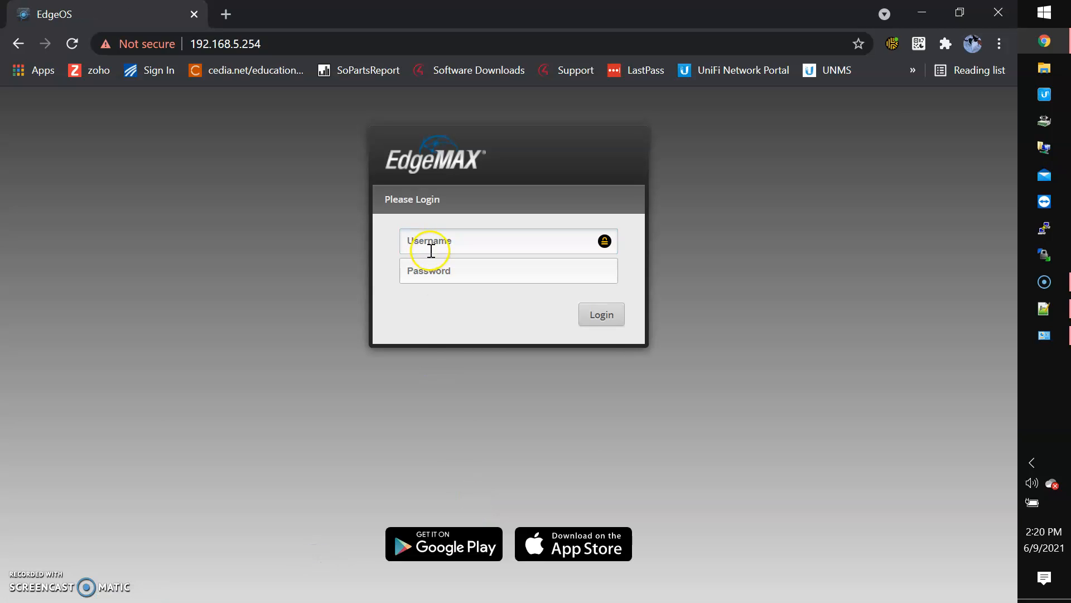
Log in with the admin username and password from the notes, declining to save the password
left_click(432, 252)
type("DominionAdmin")
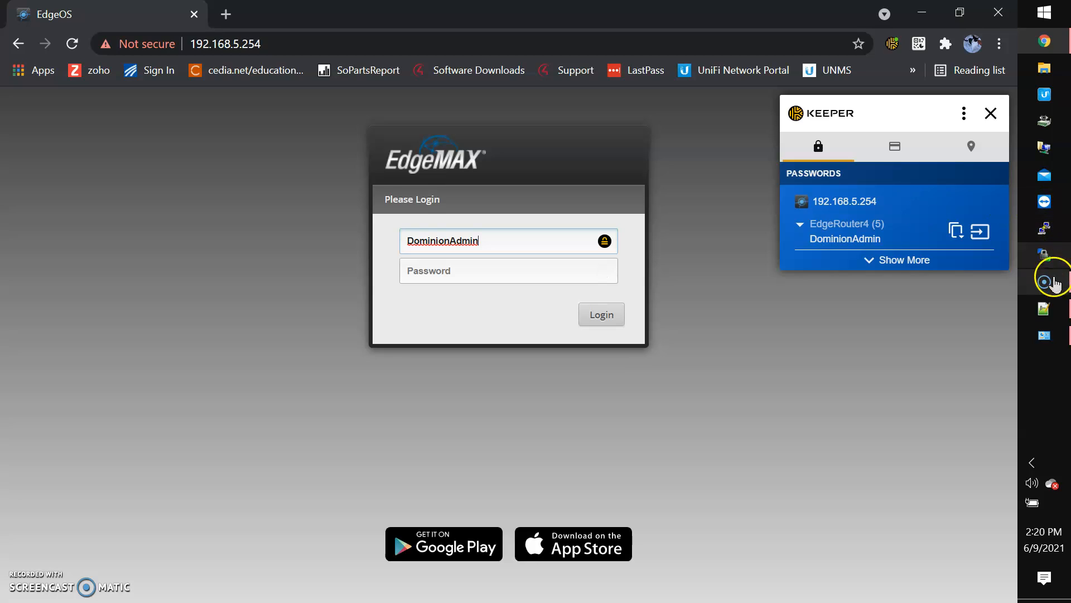
left_click(1046, 308)
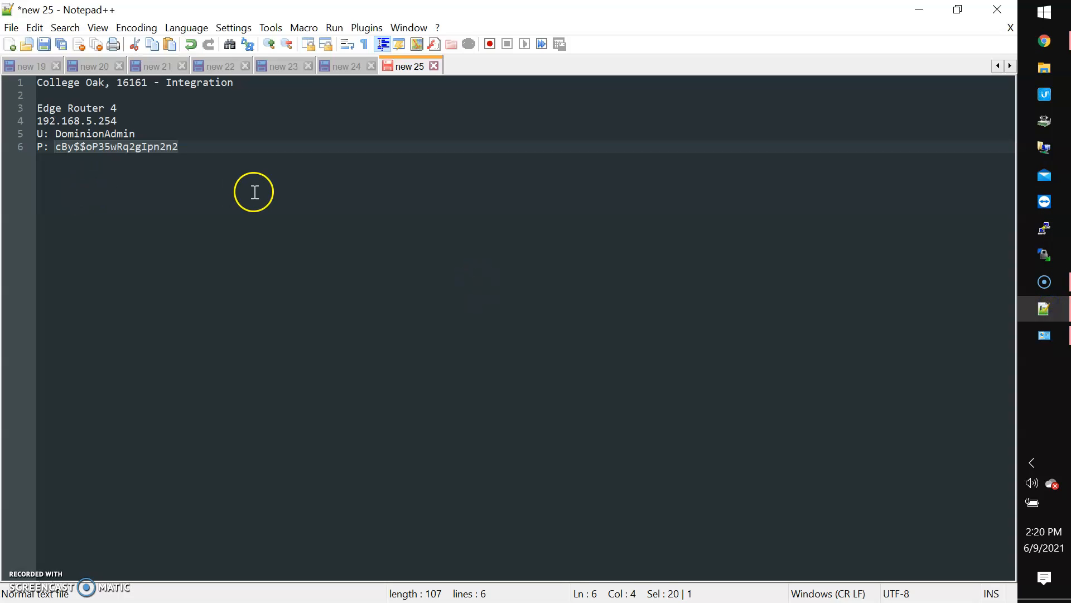
left_click(910, 12)
left_click(494, 272)
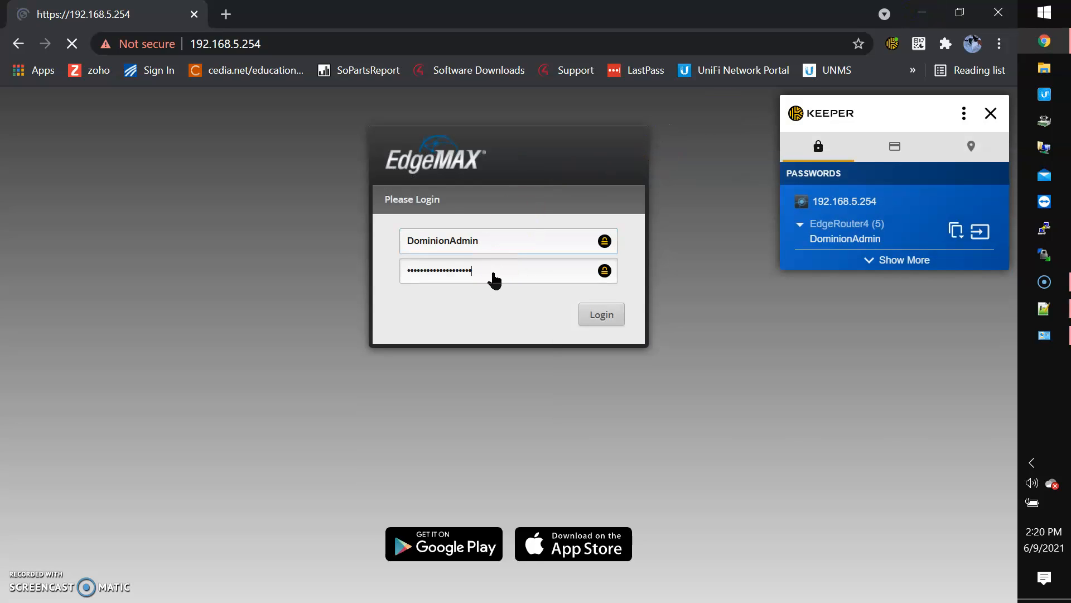
key("Return")
left_click(885, 209)
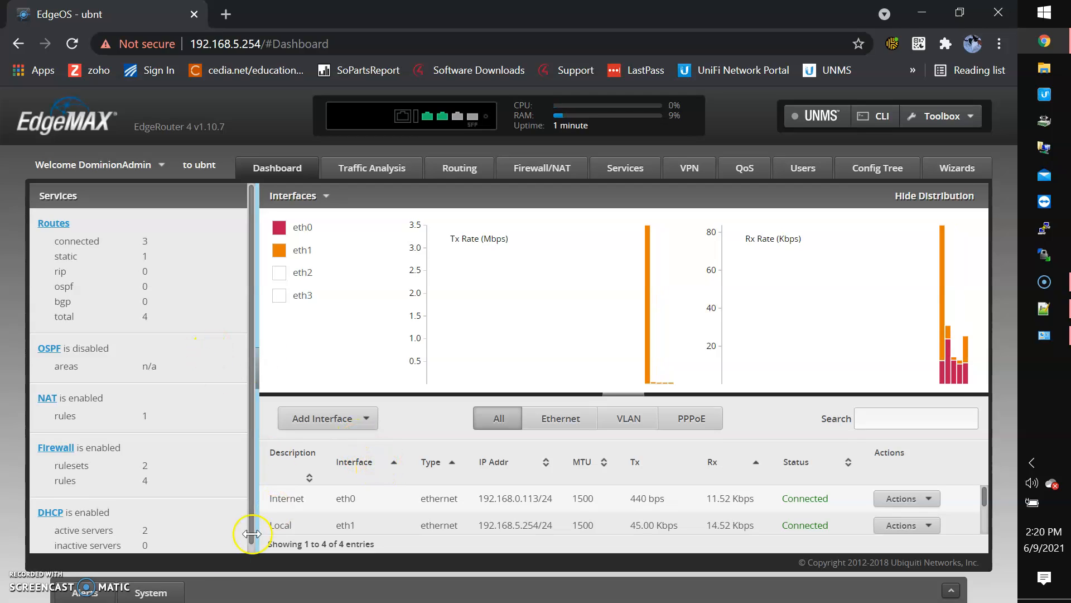
Change the host name from ubnt to IntegrationER4 in System settings and save
left_click(147, 593)
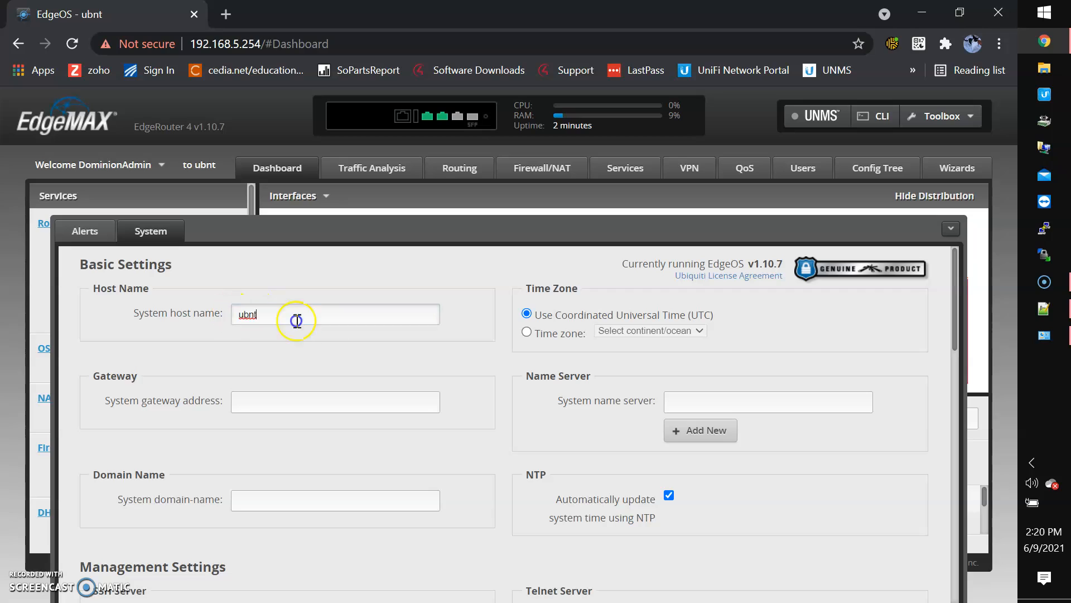
left_click(1060, 106)
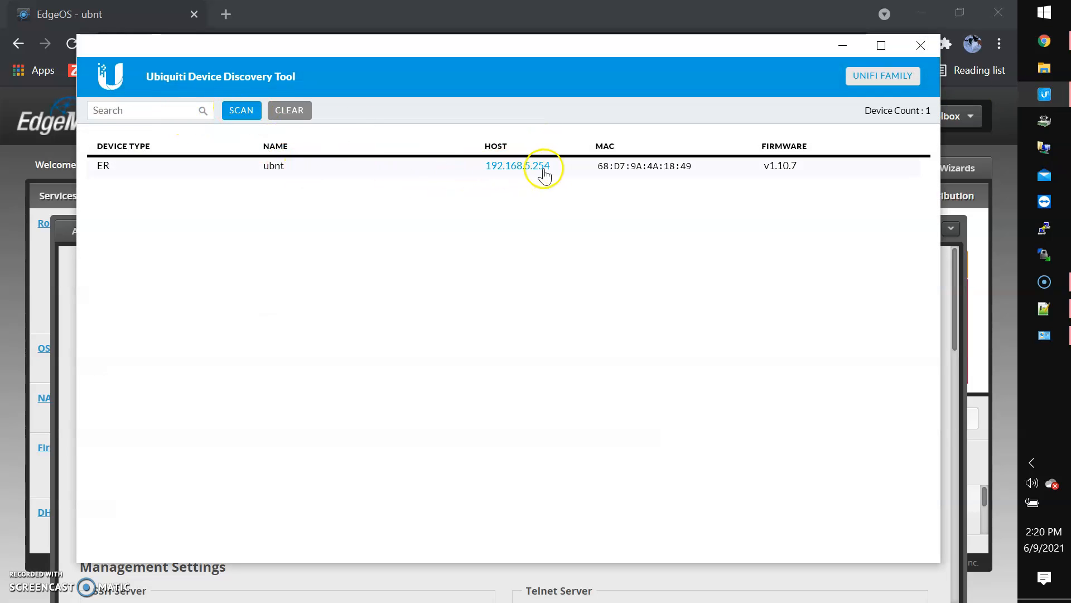
left_click(263, 574)
double_click(283, 311)
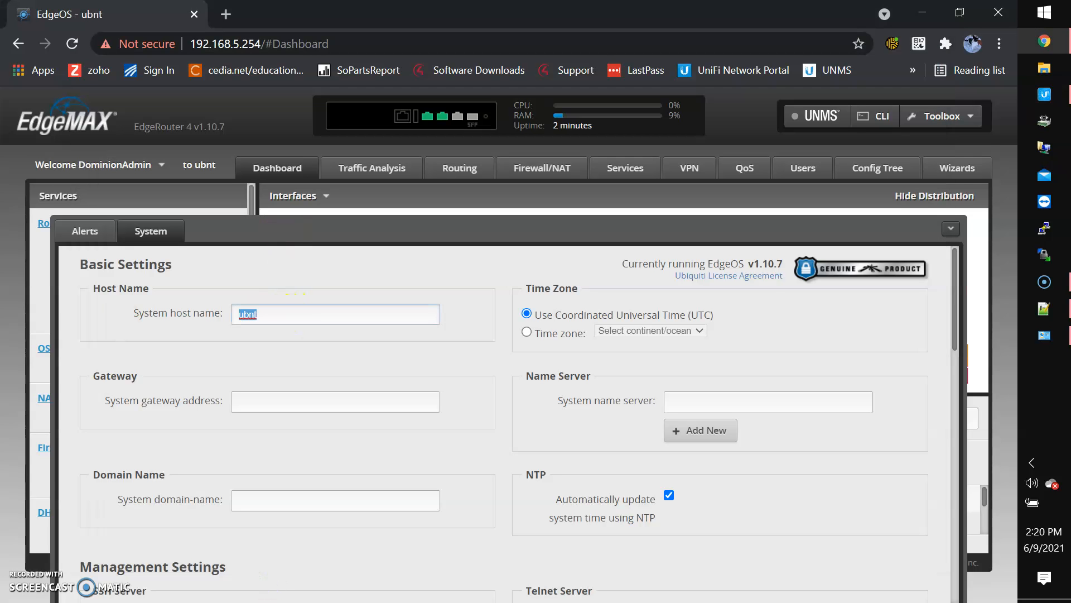
type("In")
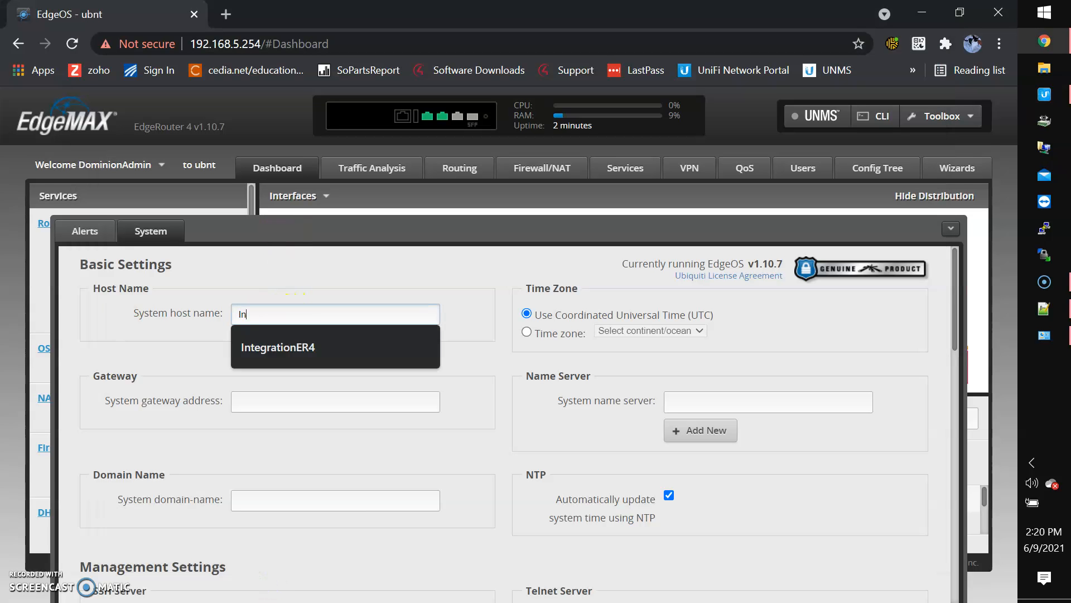
type("tegar")
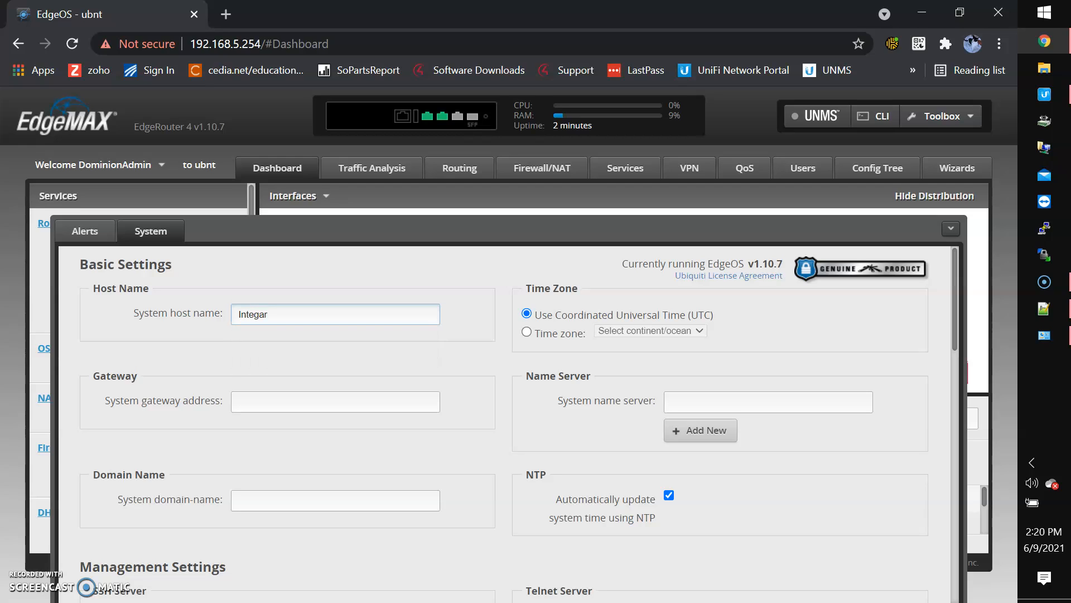
key("BackSpace")
key("BackSpace")
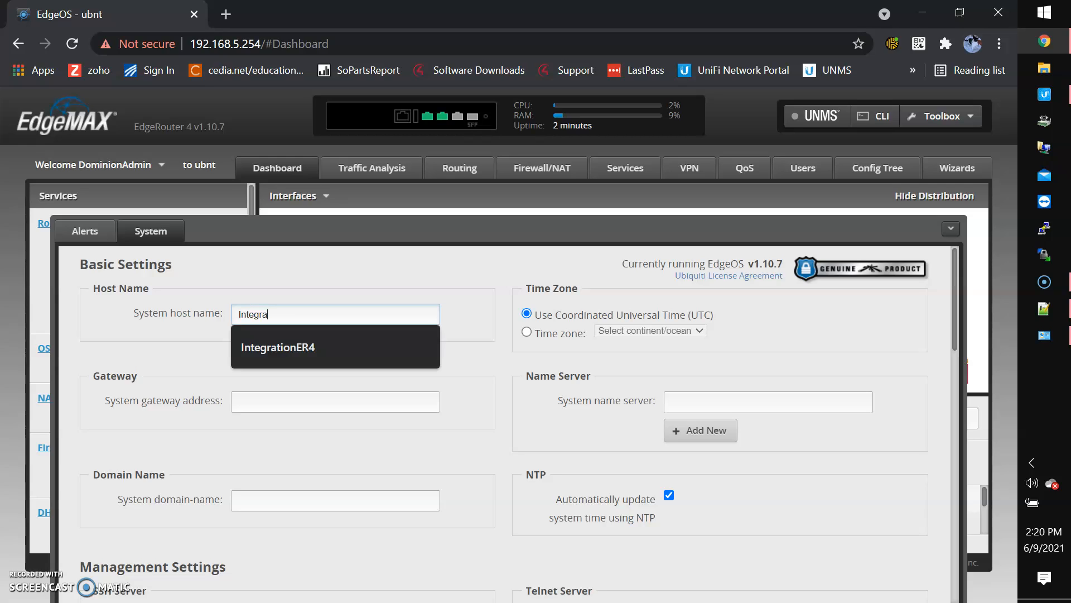
type("rationER4")
scroll(492, 499, "down", 10)
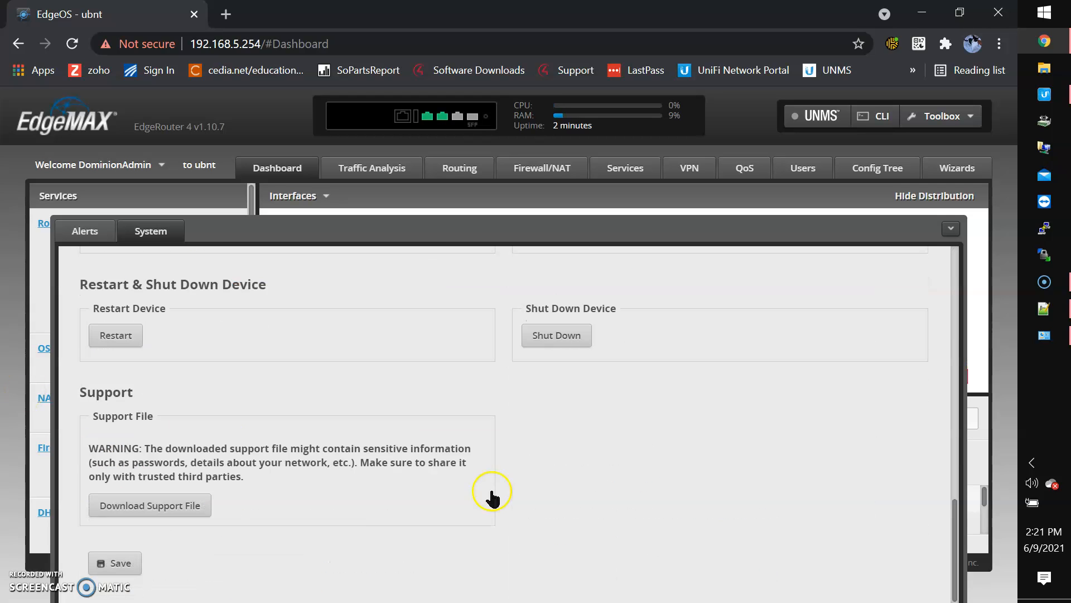
left_click(128, 563)
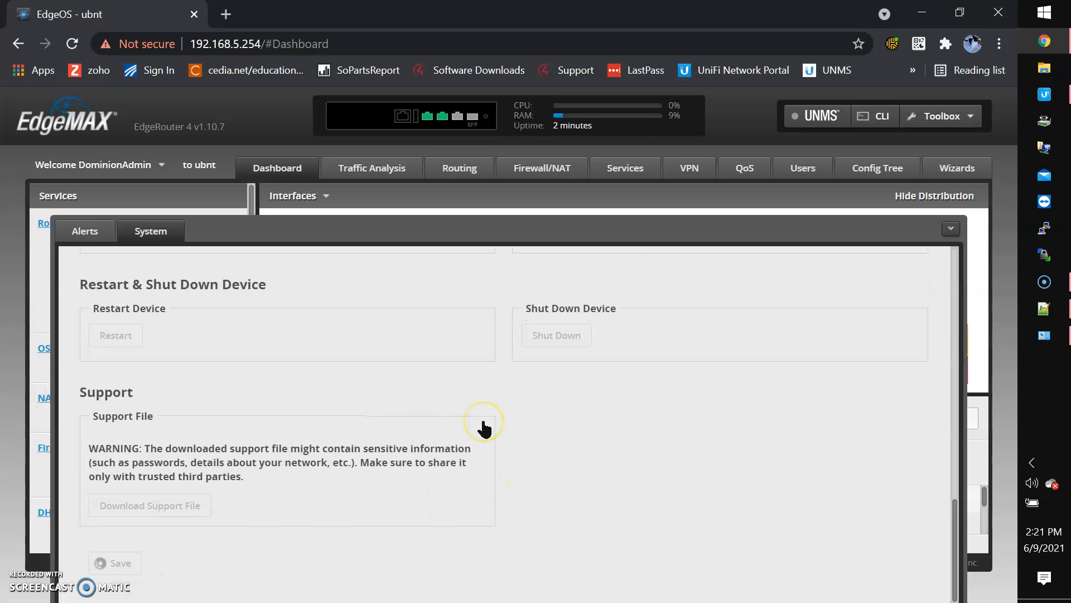
Verify IntegrationER4 in the Ubiquiti discovery tool and collapse the System panel
left_click(1044, 94)
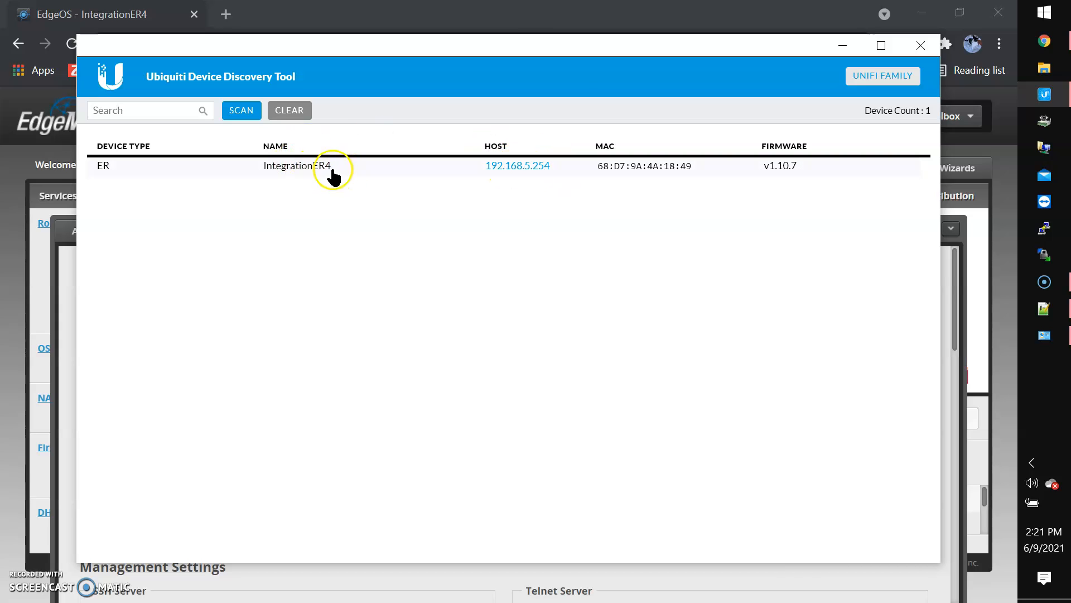
left_click(842, 46)
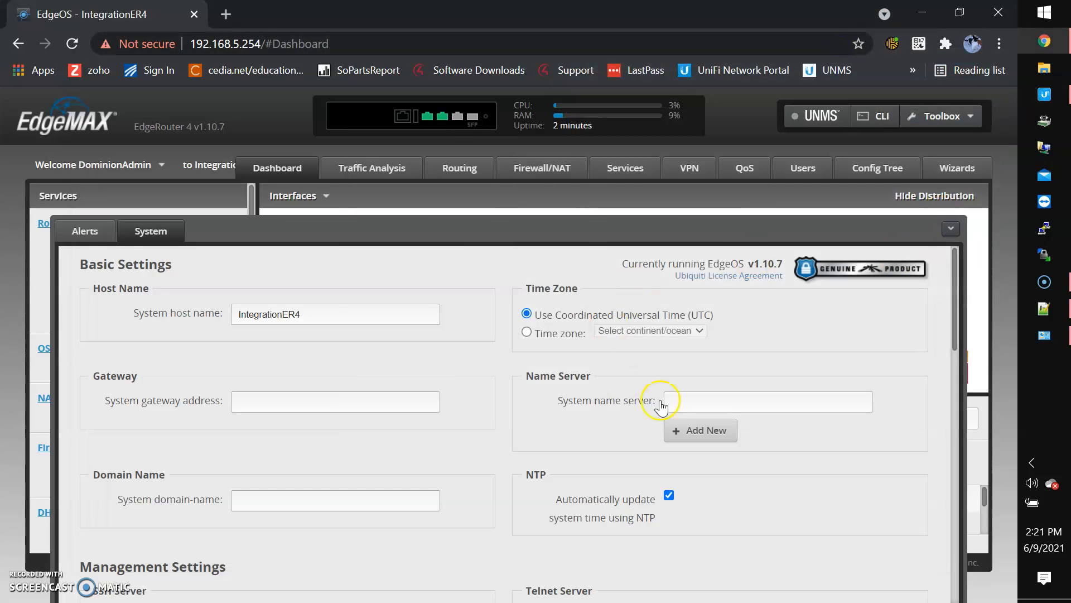
left_click(950, 228)
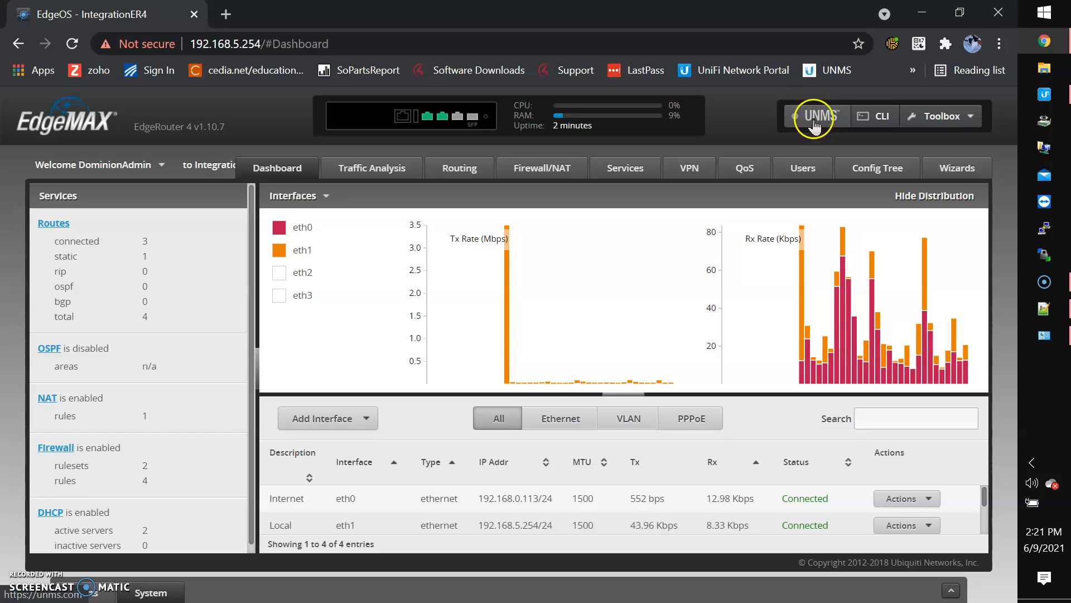
In a new tab, search Keeper for 'un' and launch the unms.dominiontx.com entry
left_click(226, 14)
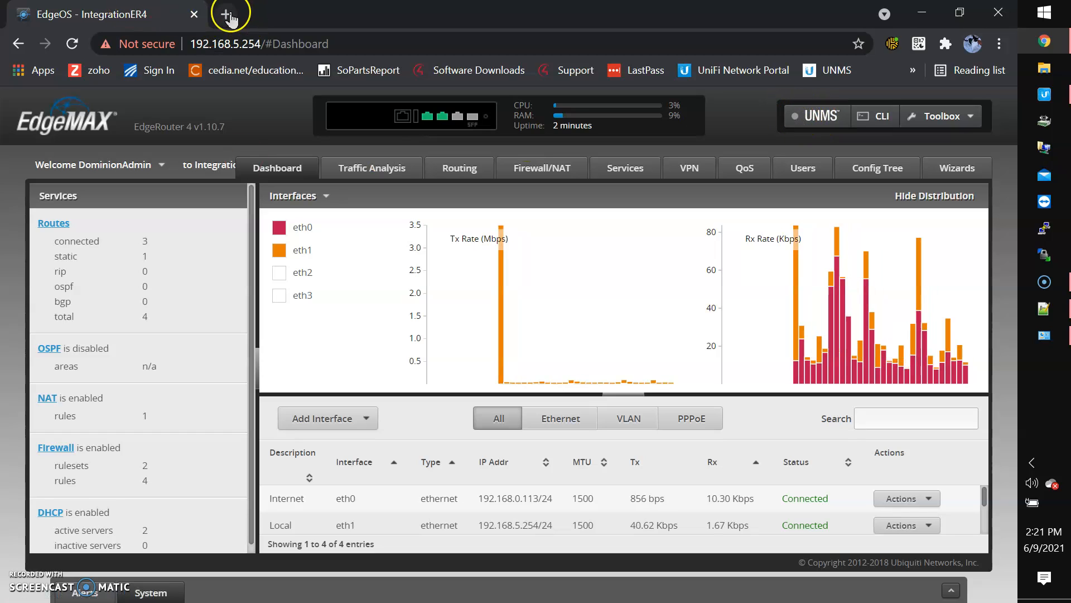
left_click(892, 43)
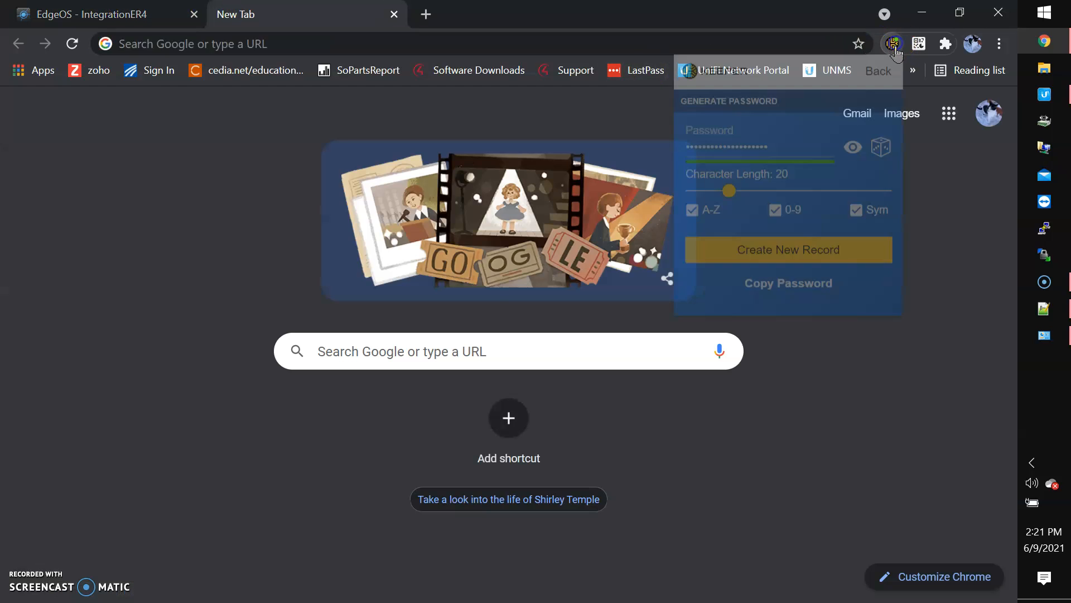
left_click(881, 73)
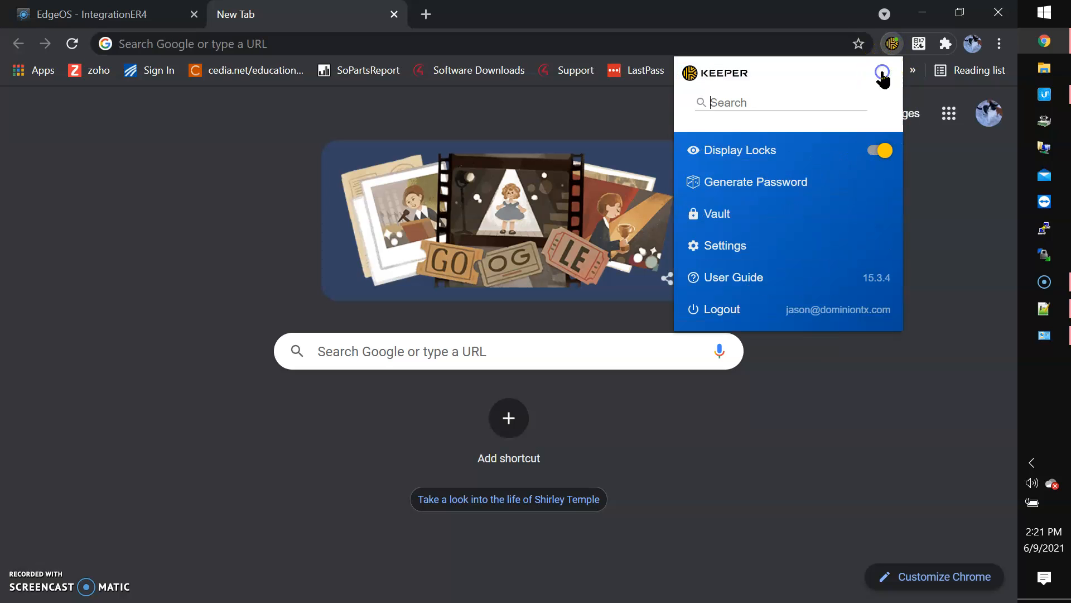
type("unms")
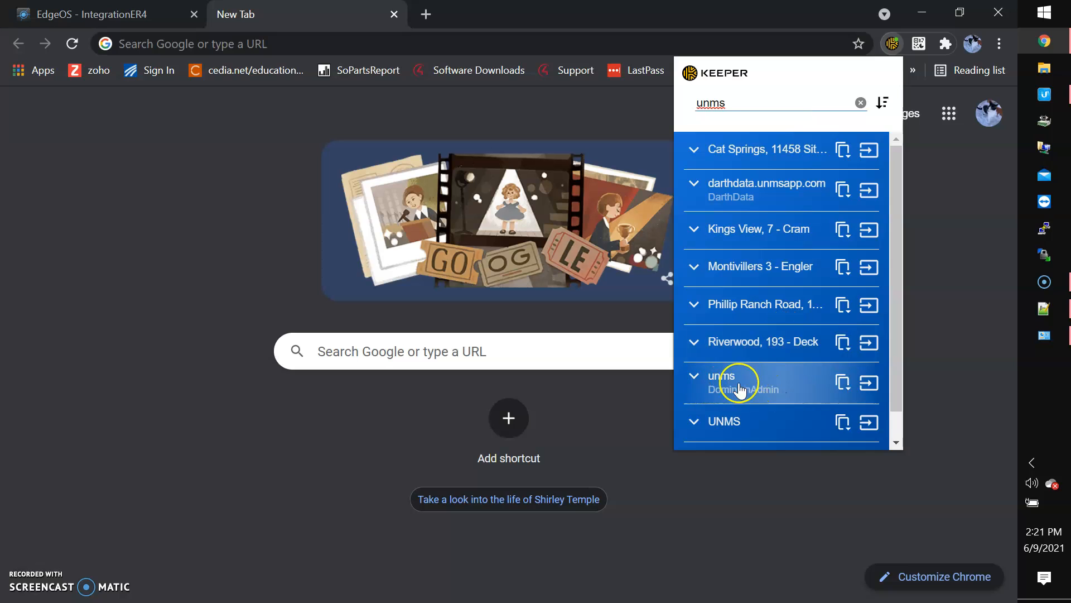
left_click(867, 383)
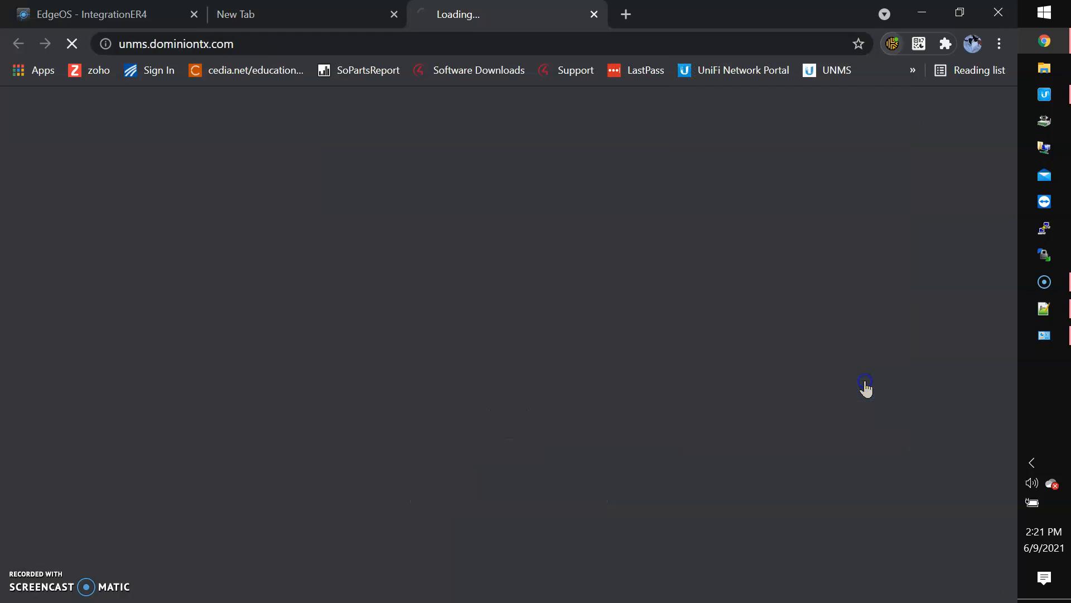
Close the blank tab, dismiss the UISP update notice, and start a New Site
left_click(393, 14)
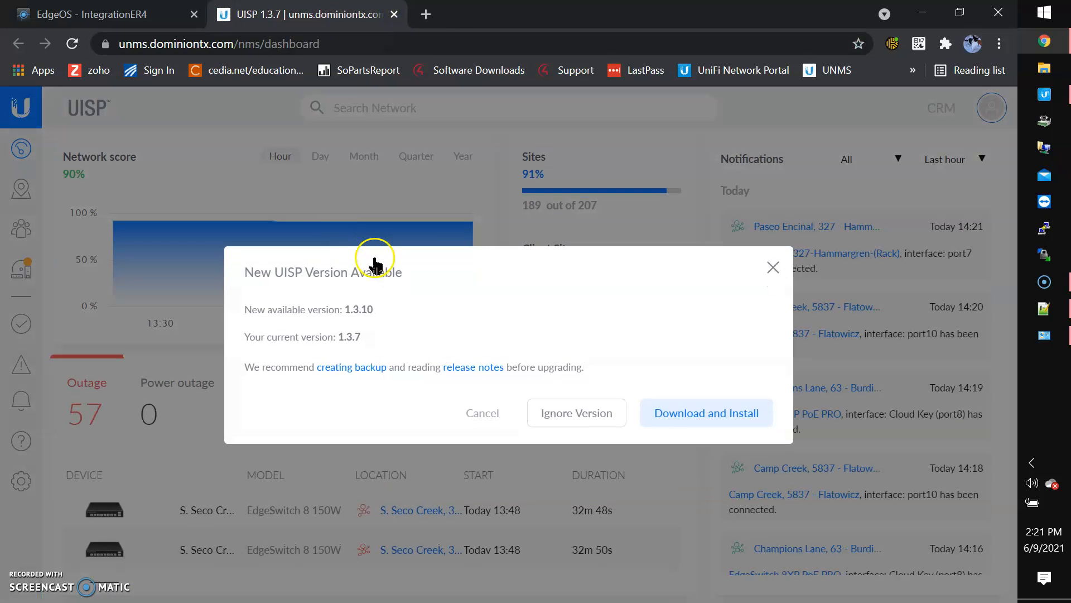
left_click(484, 412)
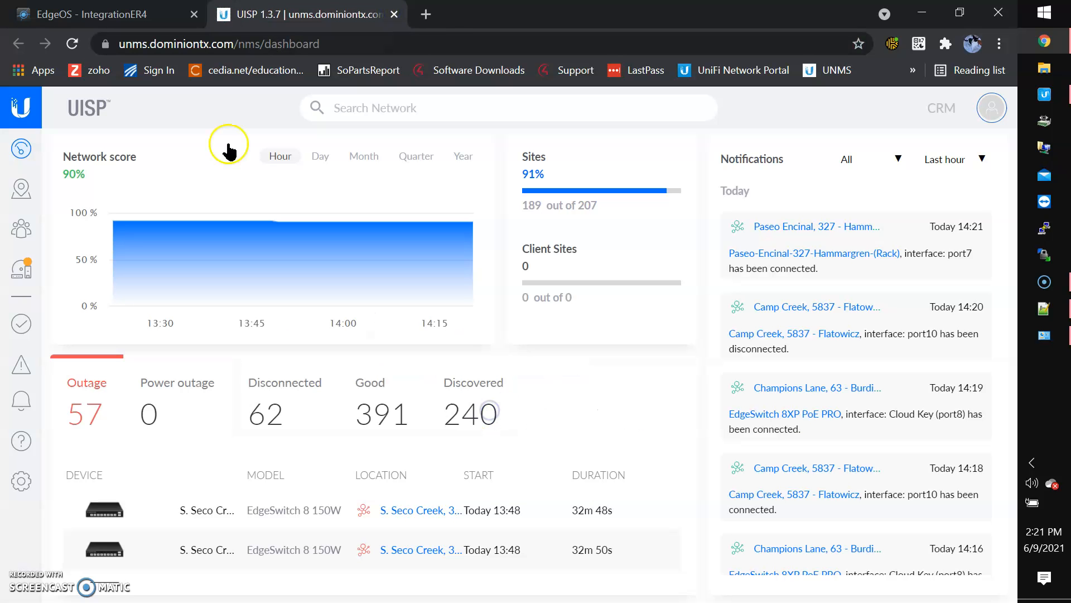
left_click(22, 191)
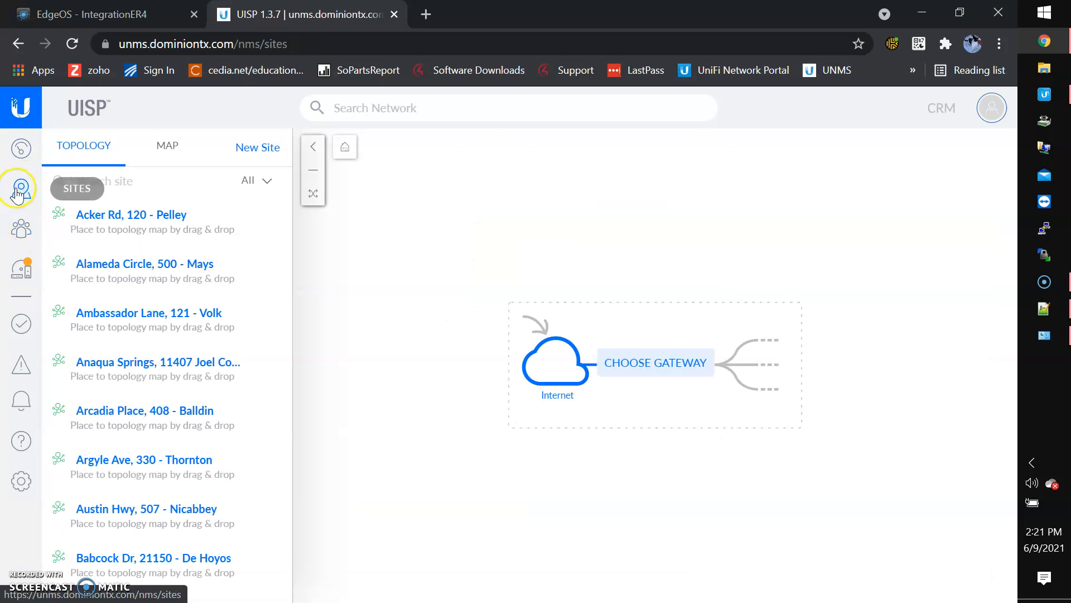
left_click(268, 148)
Copy the site name from line 1 of the Notepad++ notes into the clipboard
left_click(717, 233)
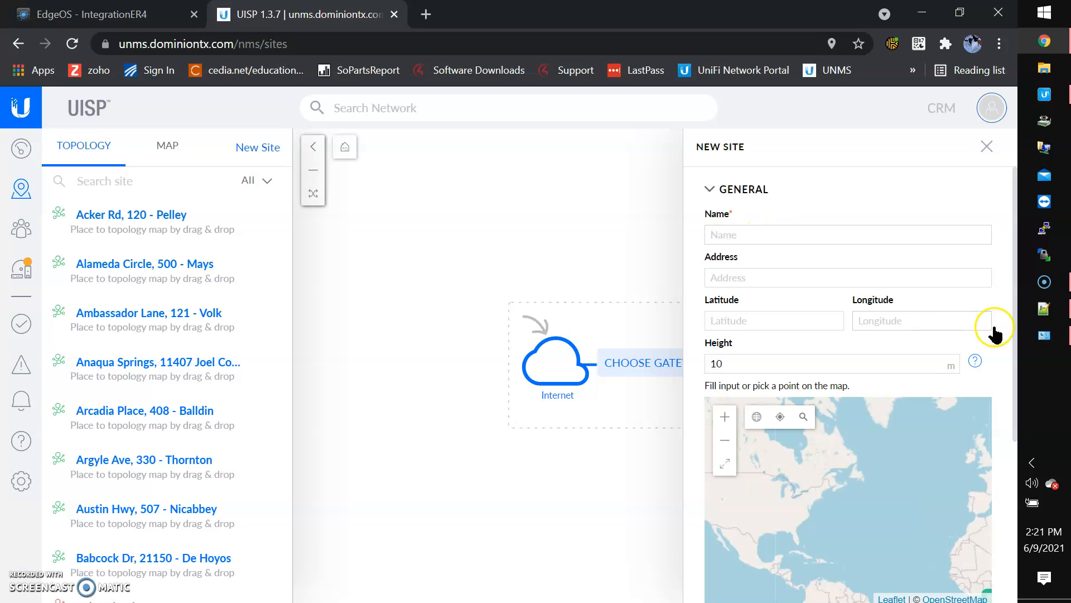
left_click(1038, 321)
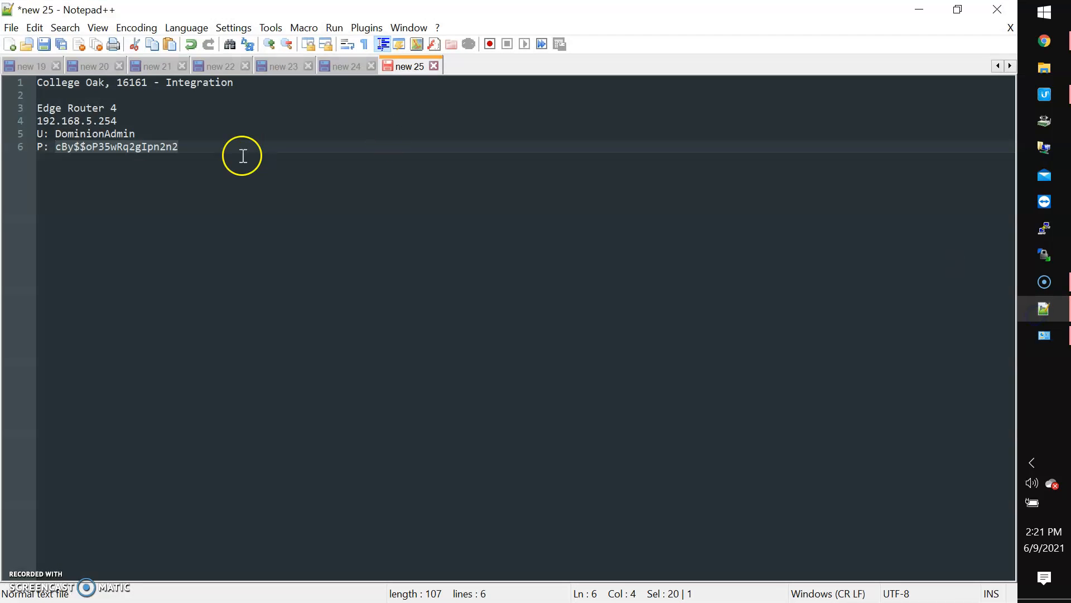
left_click(238, 83)
left_click_drag(238, 83, 13, 80)
key("ctrl+c")
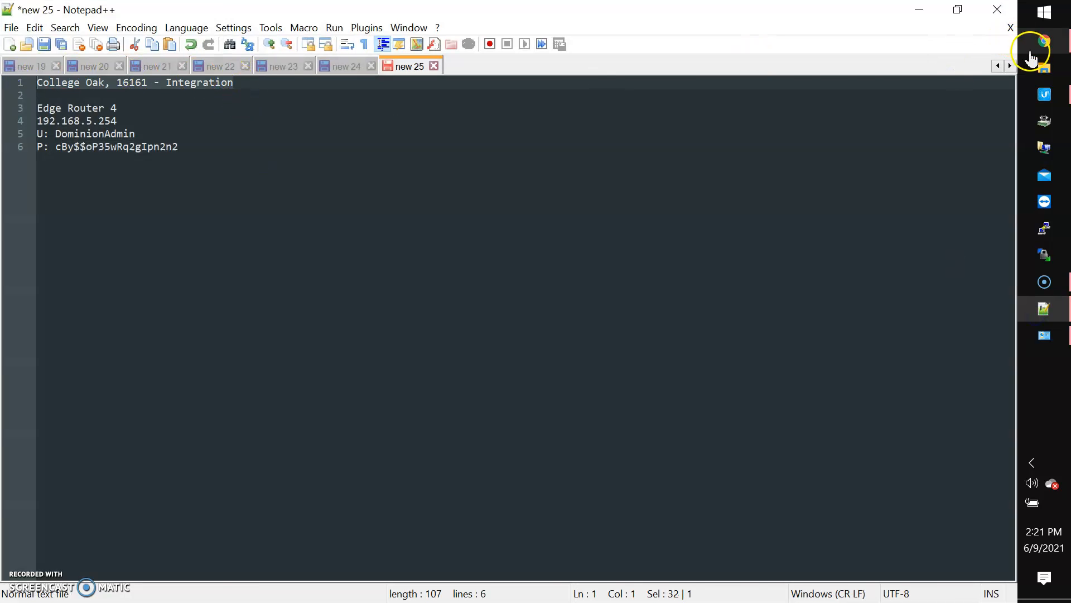
left_click(1045, 41)
left_click(780, 233)
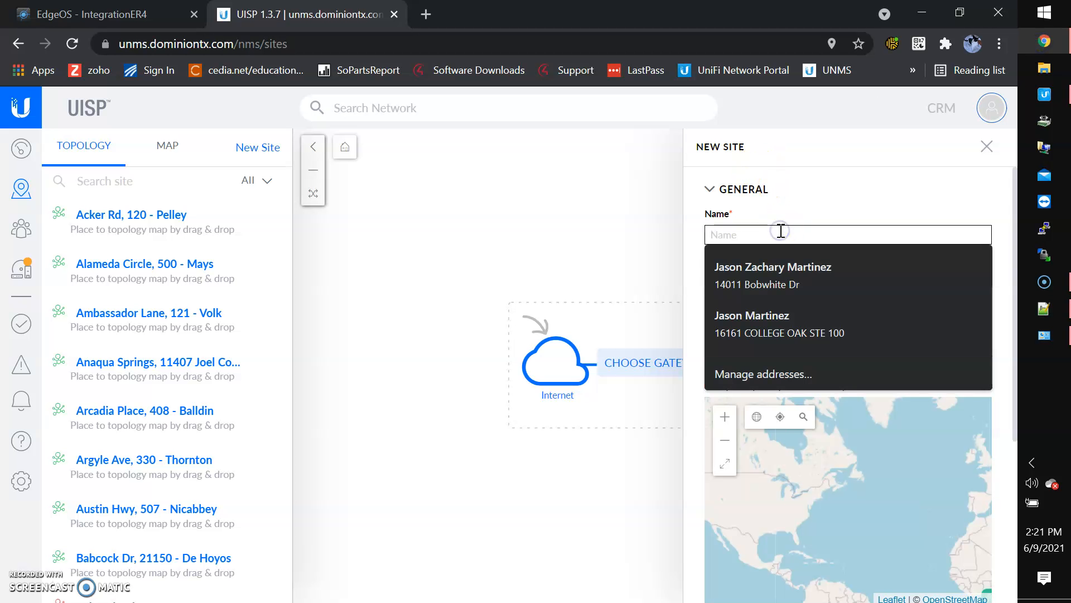
key("ctrl+v")
left_click(772, 277)
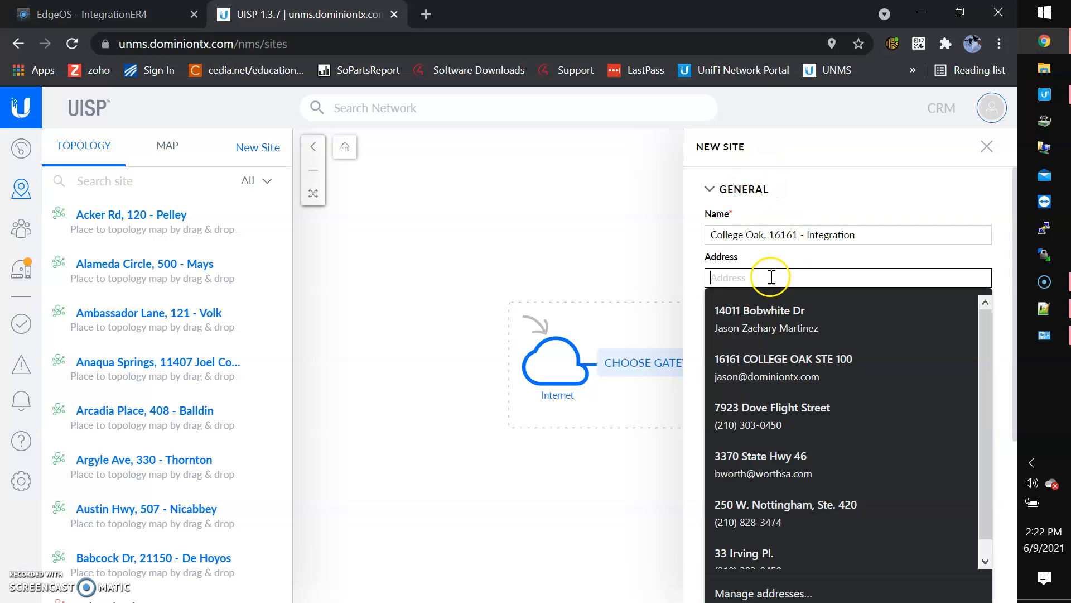
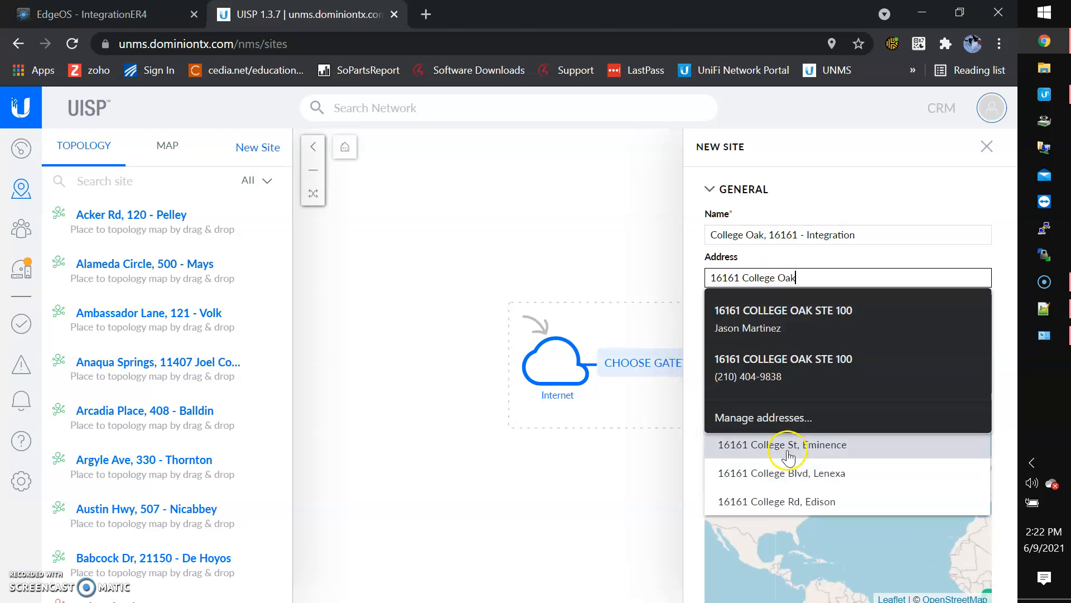
scroll(737, 553, "down", 3)
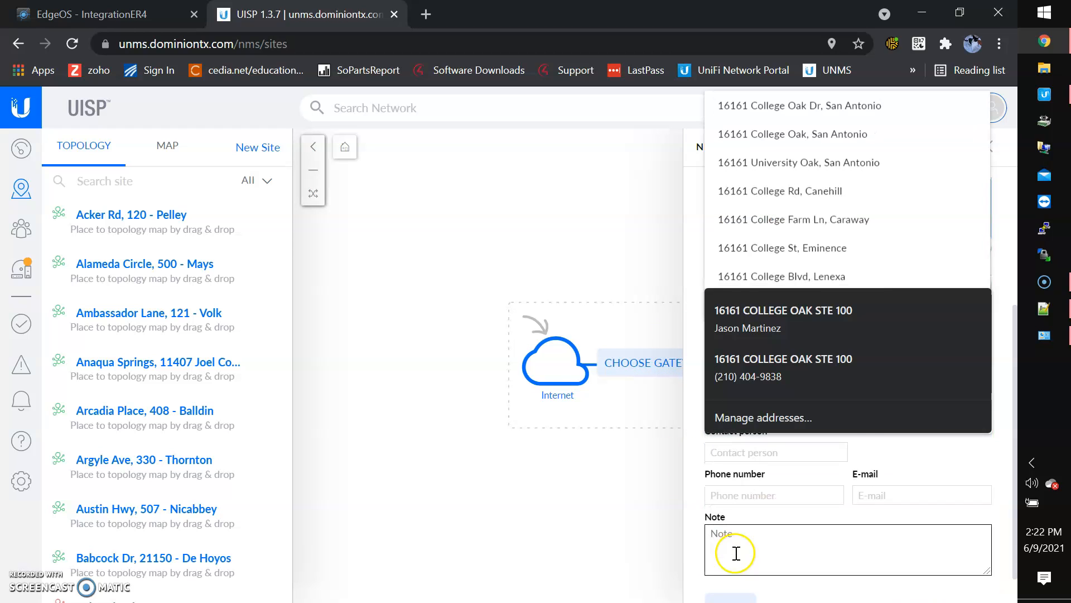
scroll(736, 551, "down", 1)
left_click(735, 572)
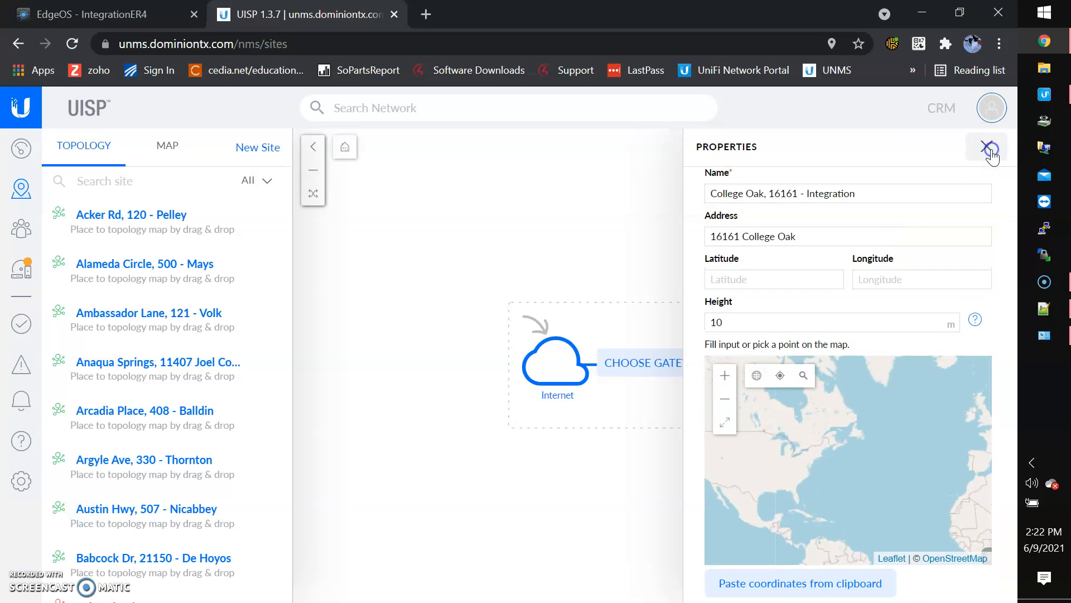
left_click(989, 148)
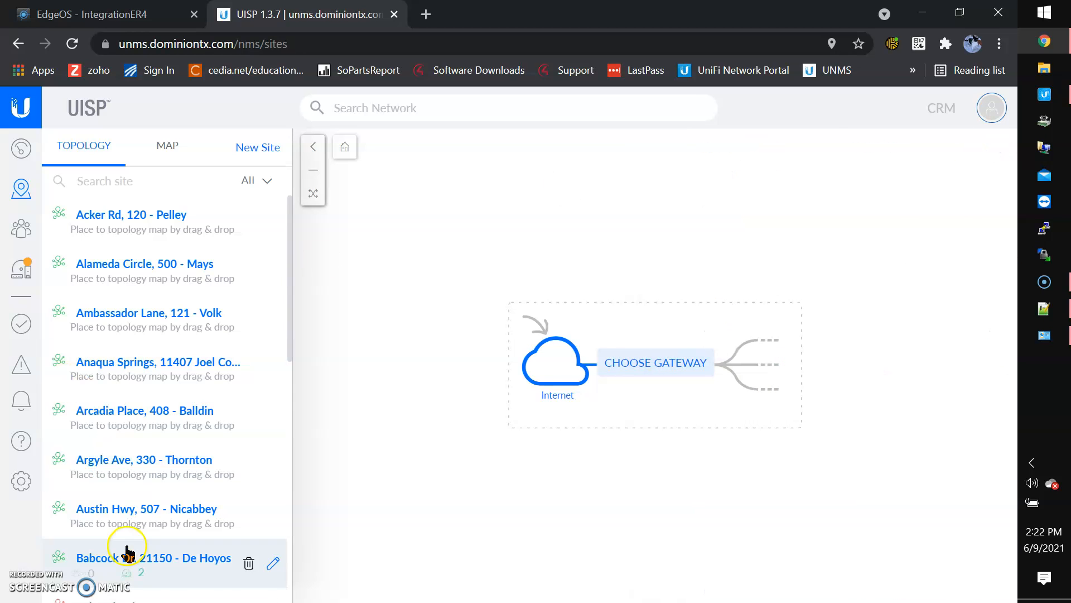
scroll(125, 549, "down", 10)
scroll(128, 553, "down", 20)
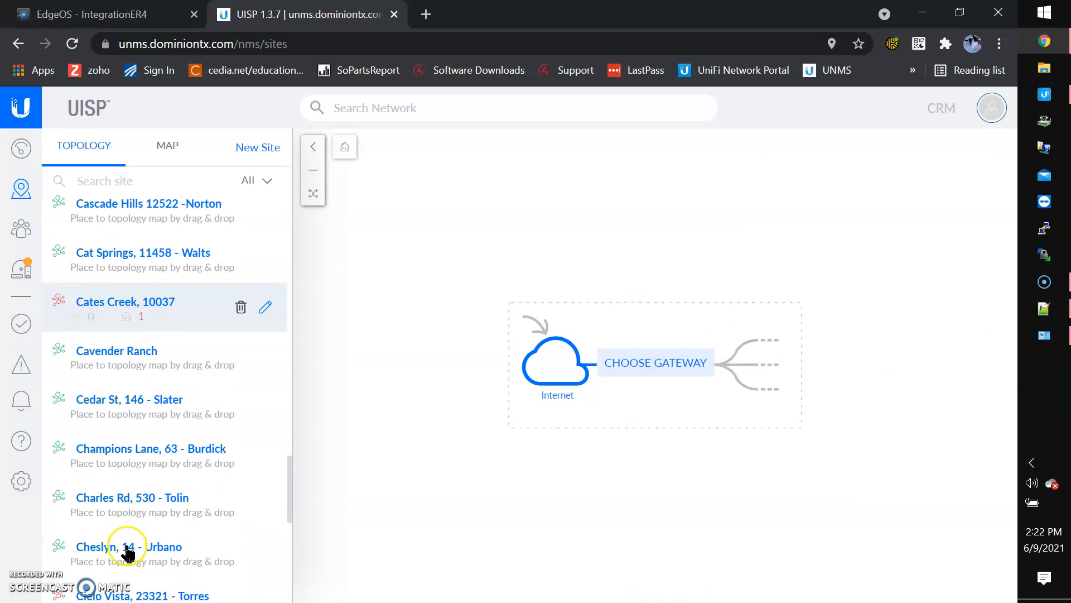
scroll(128, 554, "up", 4)
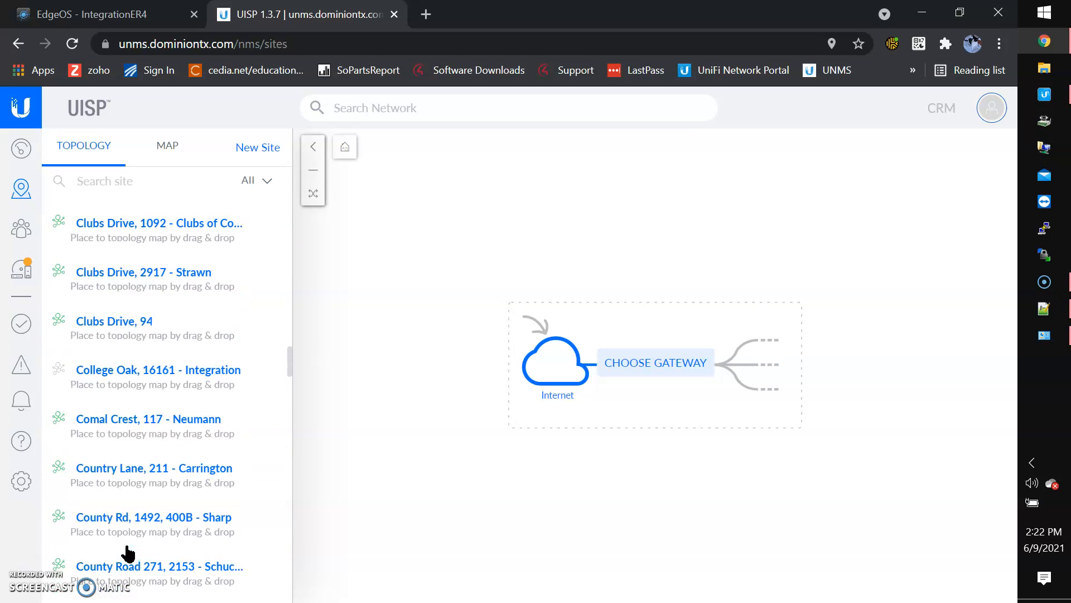
Copy the College Oak site's UISP key via Add device, then return to the EdgeOS tab
left_click(218, 378)
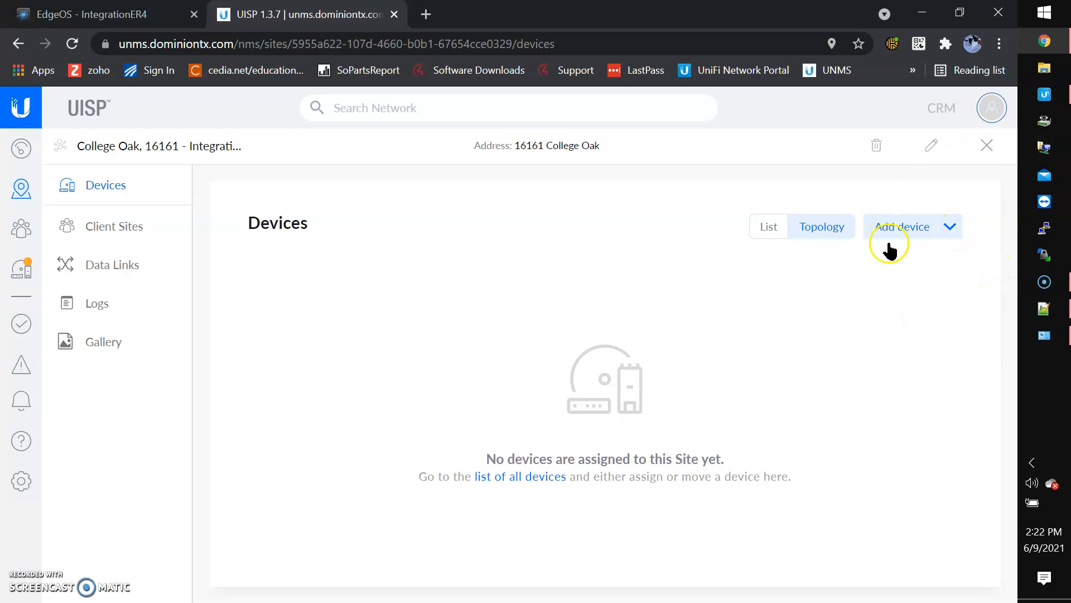
left_click(951, 231)
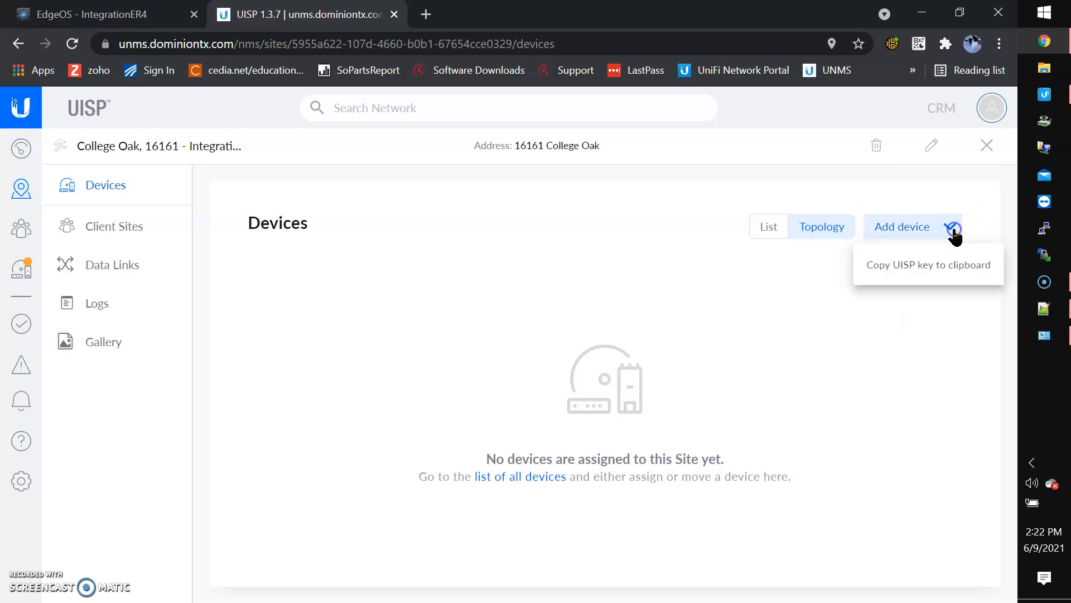
left_click(925, 273)
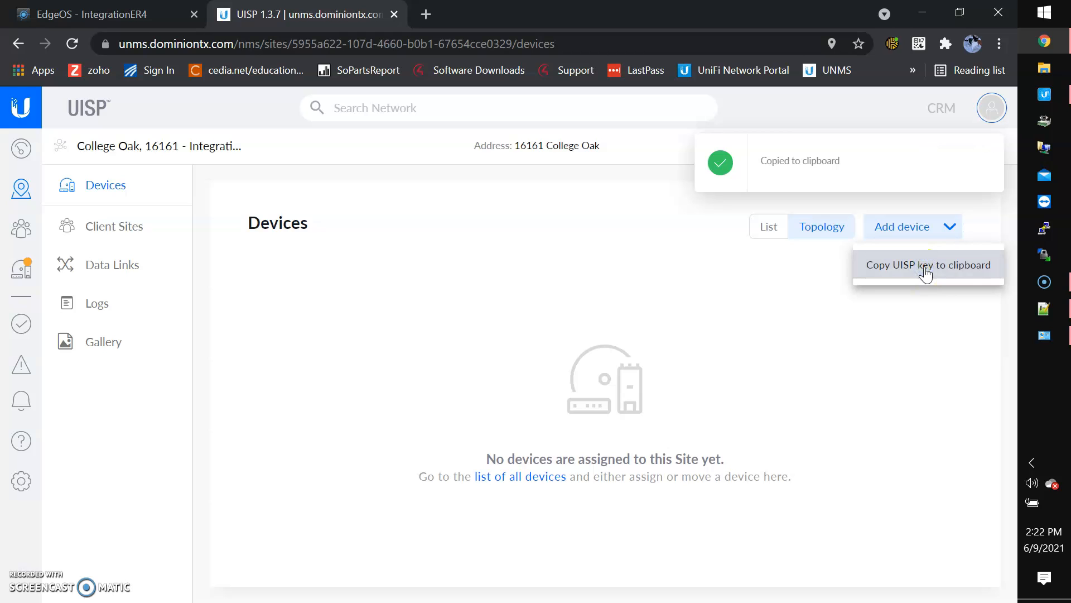
left_click(137, 13)
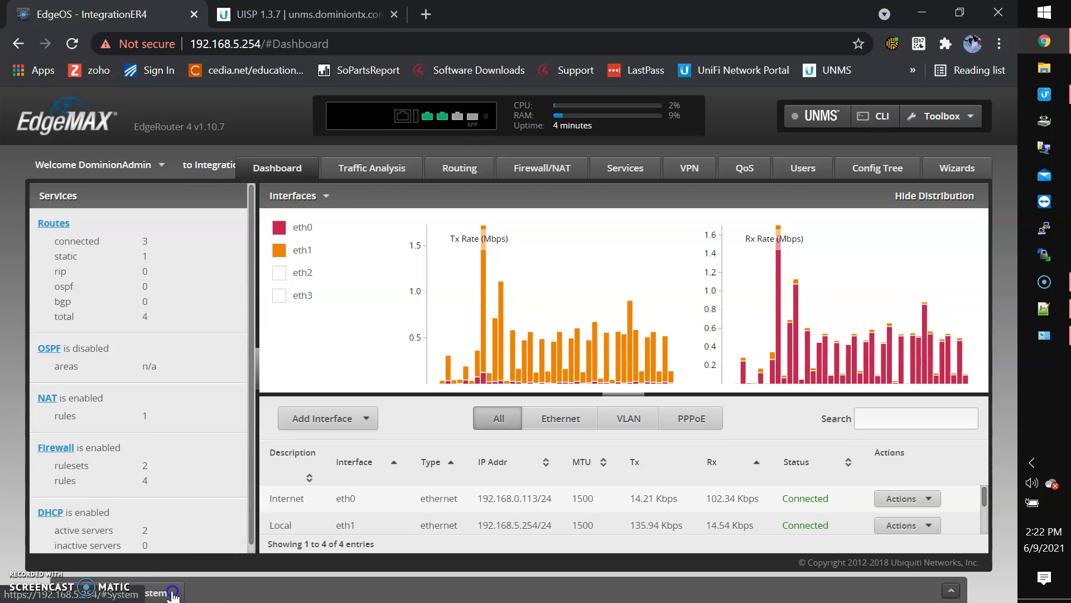
Enable UNMS Connection in System settings, paste the copied key, and save
left_click(170, 594)
scroll(326, 463, "down", 3)
scroll(325, 466, "down", 3)
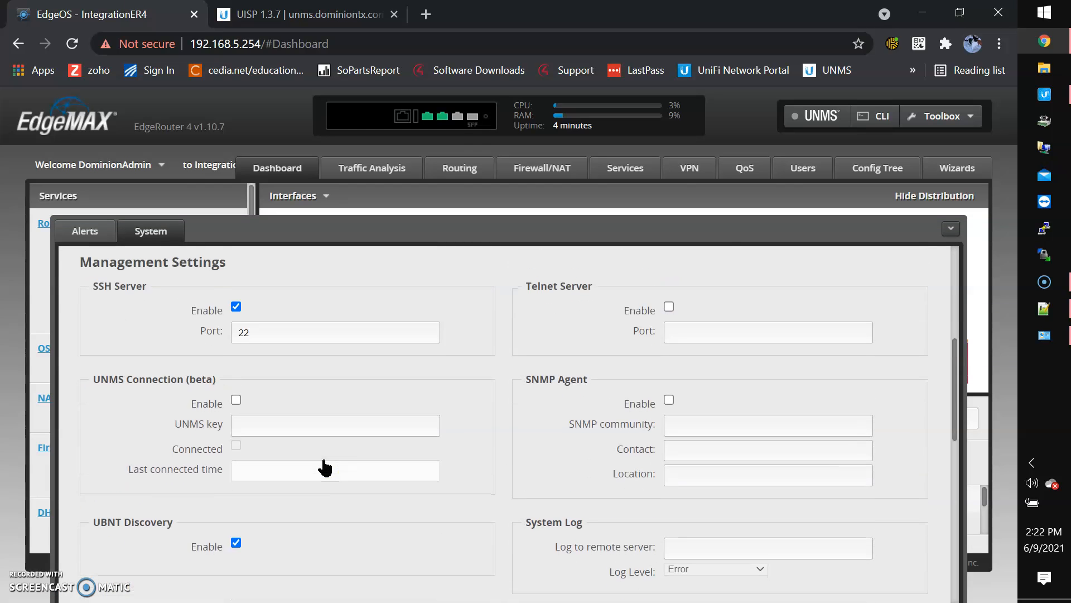
left_click_drag(85, 353, 140, 349)
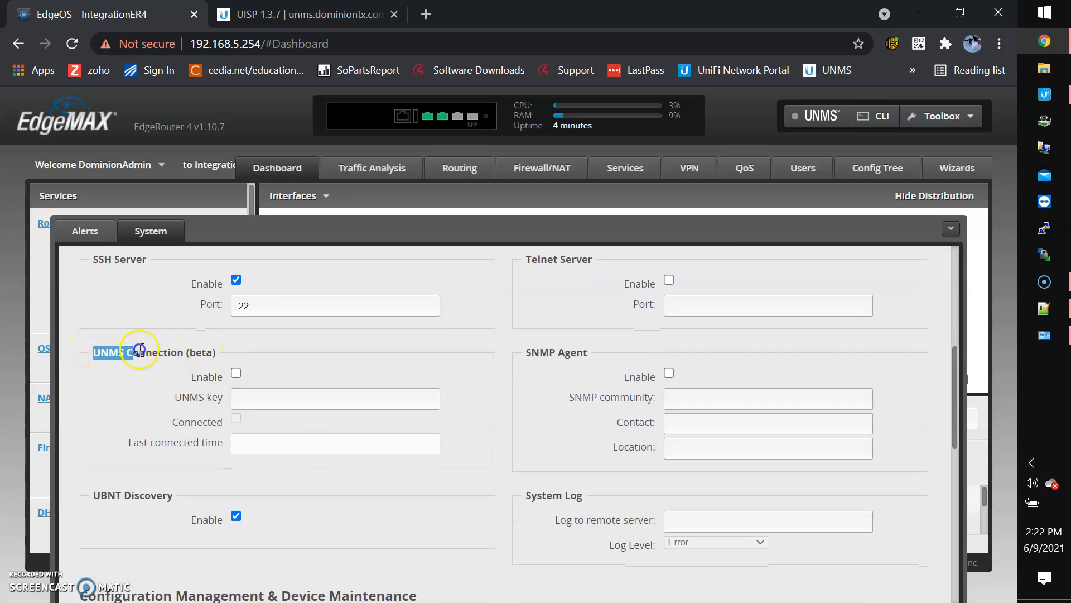
left_click(235, 375)
left_click(256, 399)
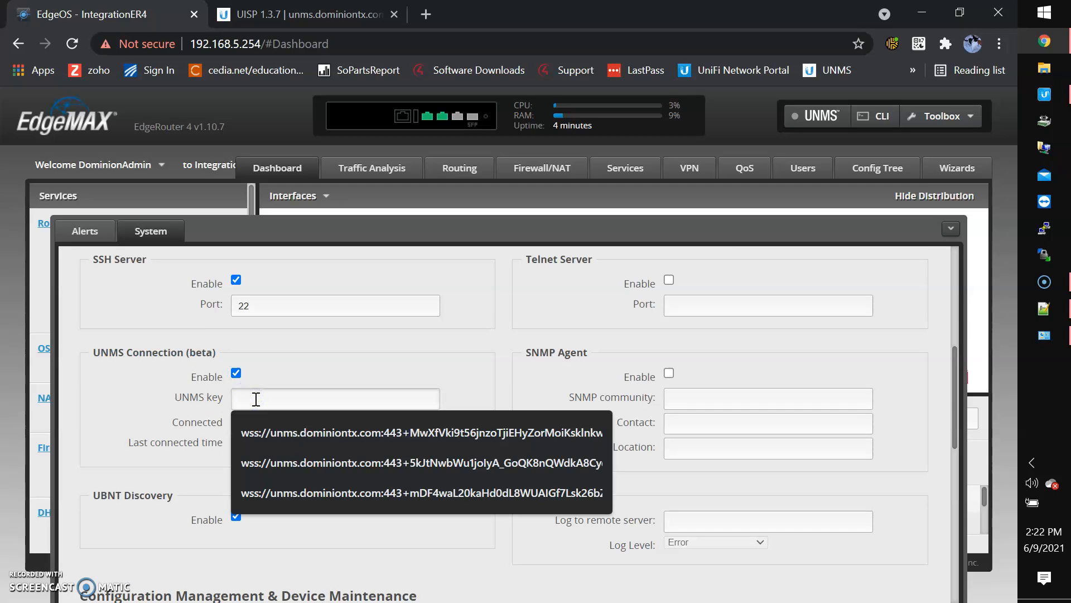
key("ctrl+v")
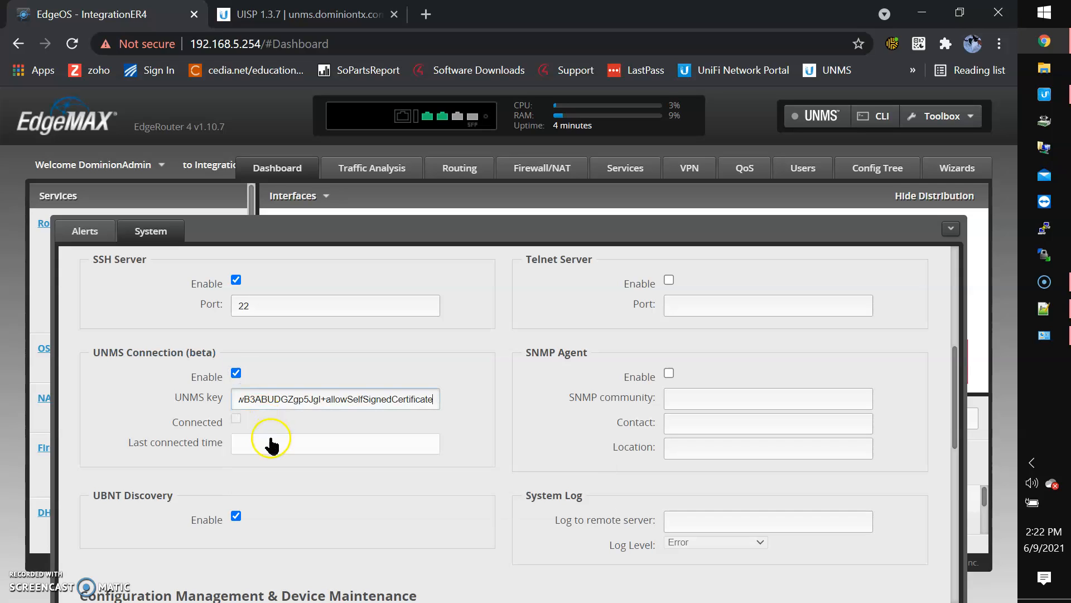
scroll(326, 530, "down", 10)
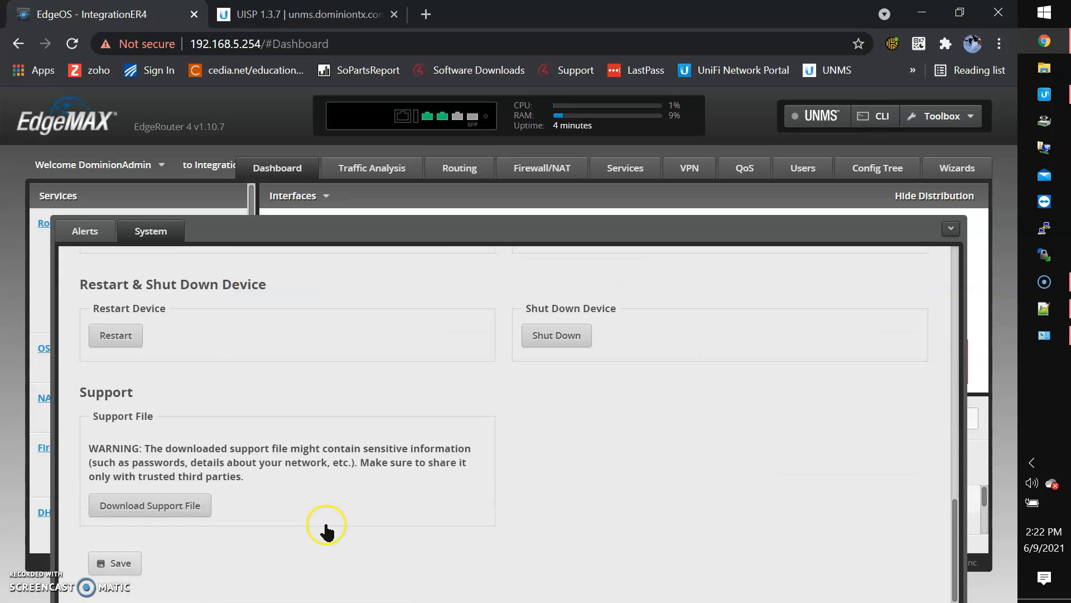
left_click(117, 567)
Refresh to confirm the UNMS connection reports connected, then collapse the System panel
scroll(323, 452, "up", 10)
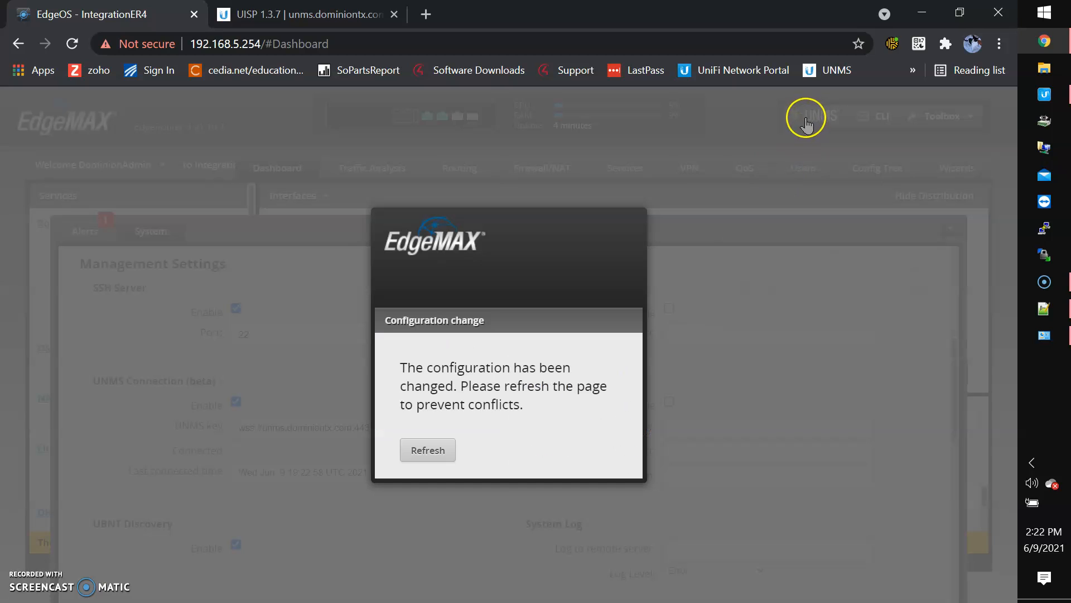
left_click(421, 449)
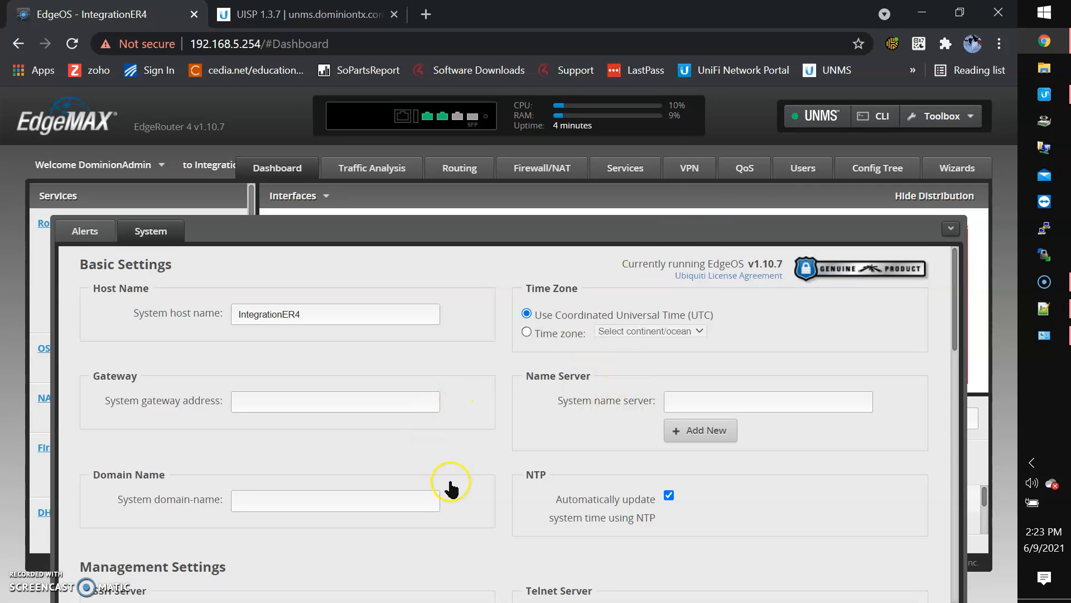
scroll(451, 489, "down", 6)
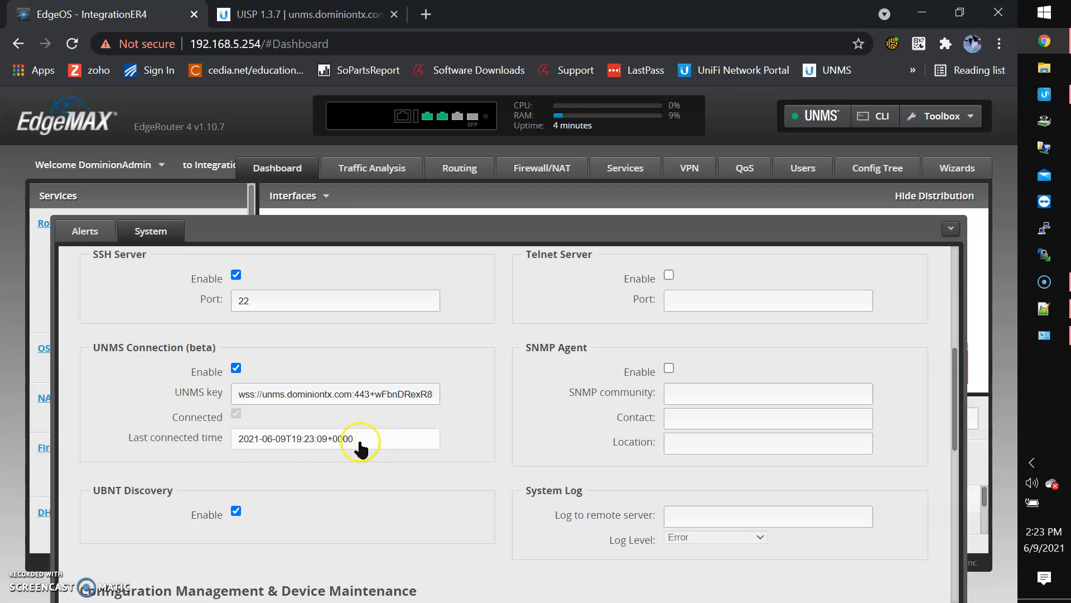
scroll(372, 524, "down", 8)
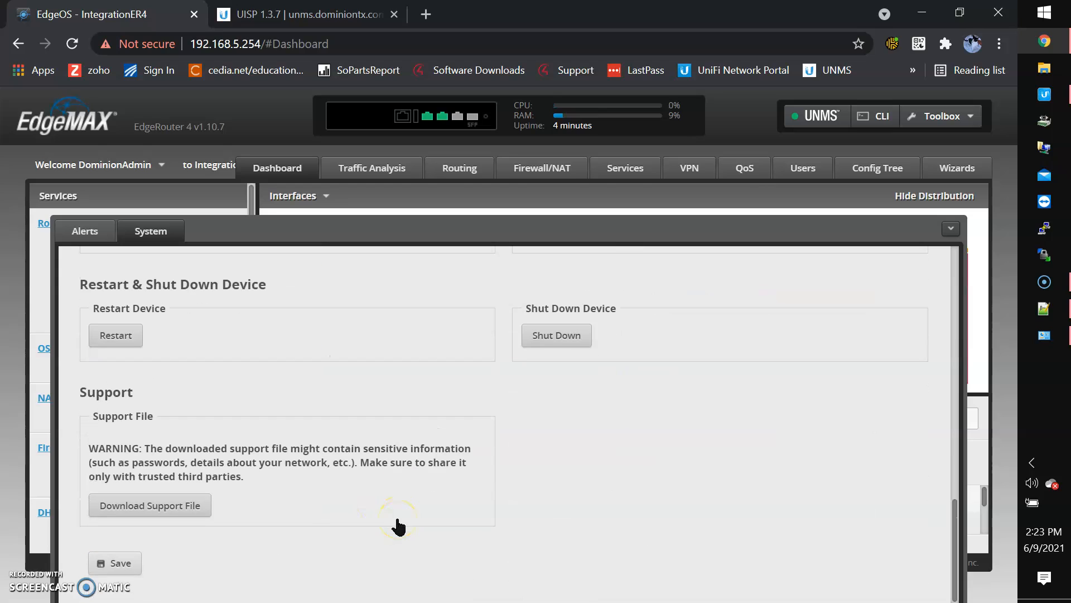
left_click(951, 228)
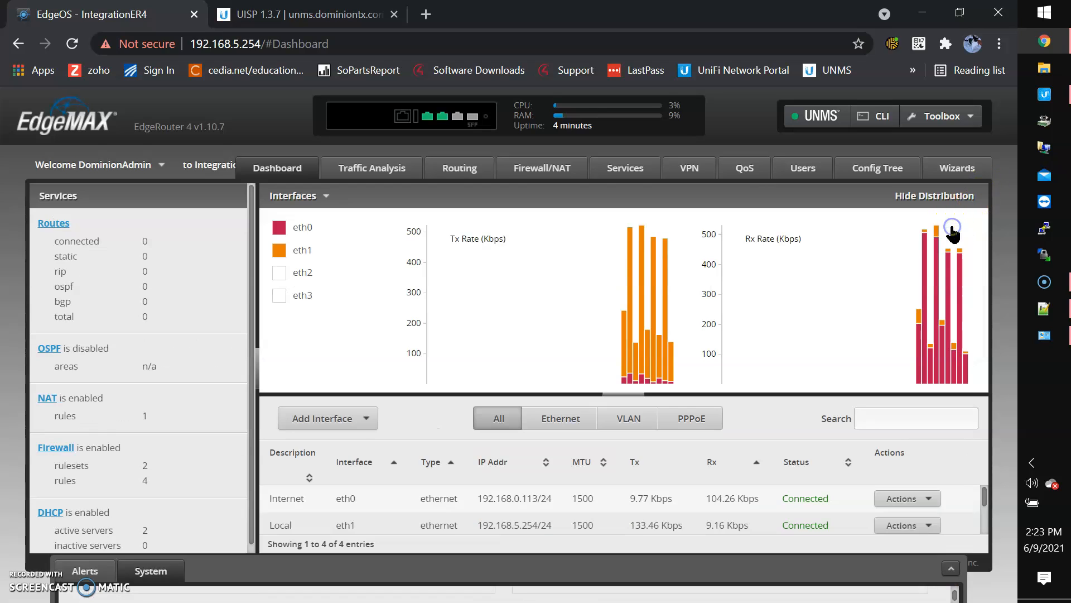
In UISP, list discovered devices sorted newest first so IntegrationER4 (192.168.0.113) tops the list
left_click(323, 10)
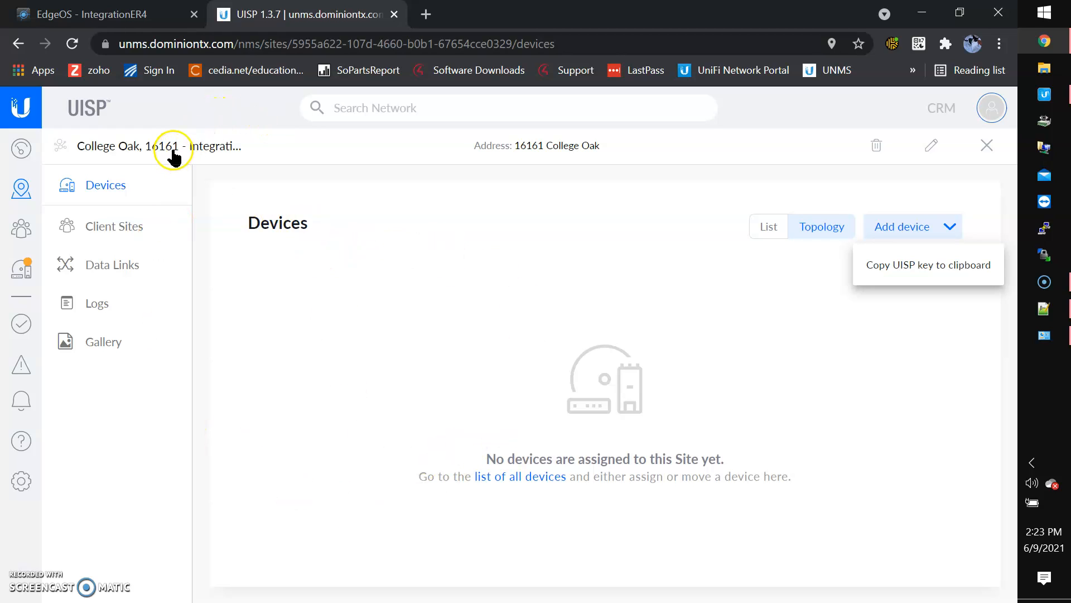
left_click(22, 273)
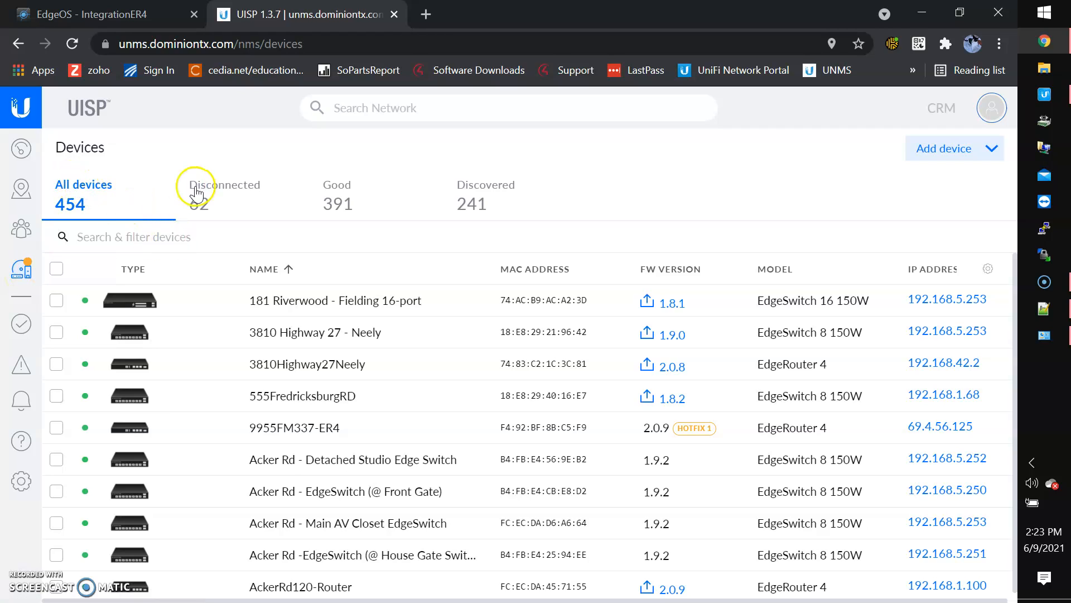
left_click(480, 197)
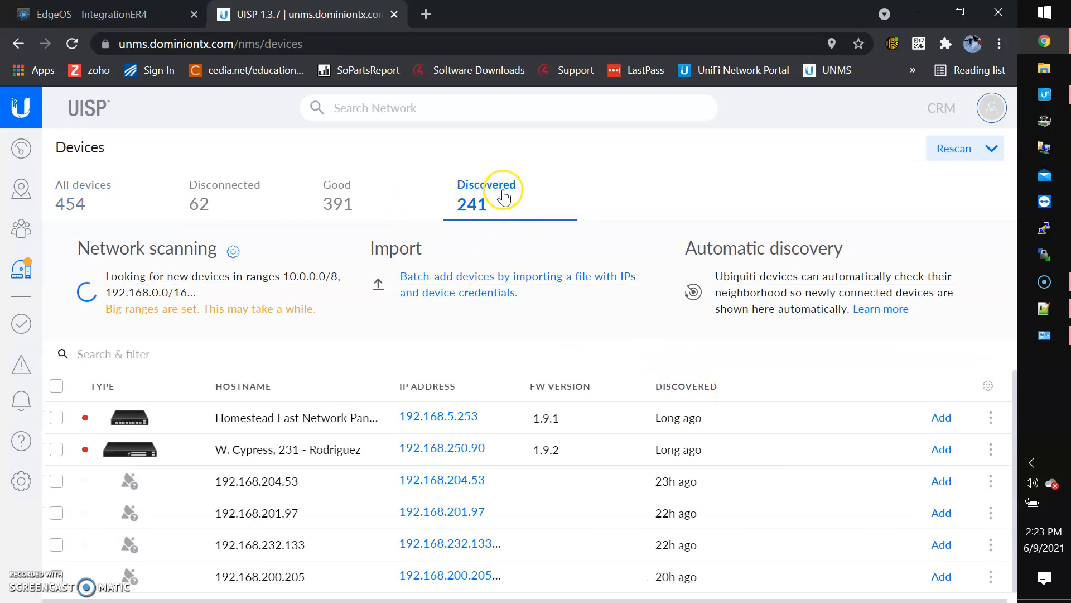
left_click(689, 388)
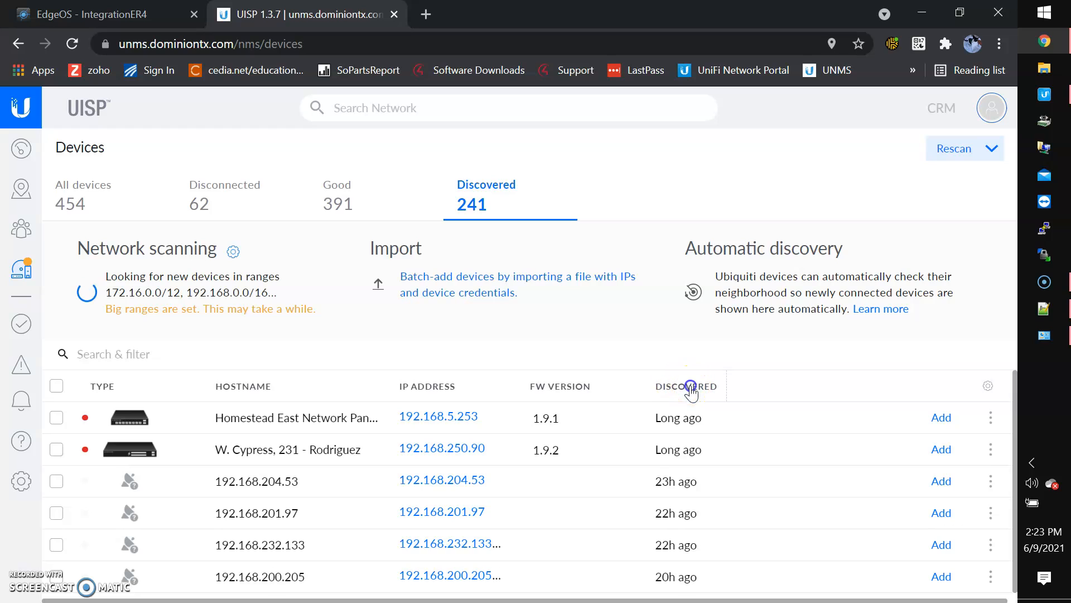
left_click(690, 389)
left_click(690, 388)
left_click(690, 388)
left_click(690, 389)
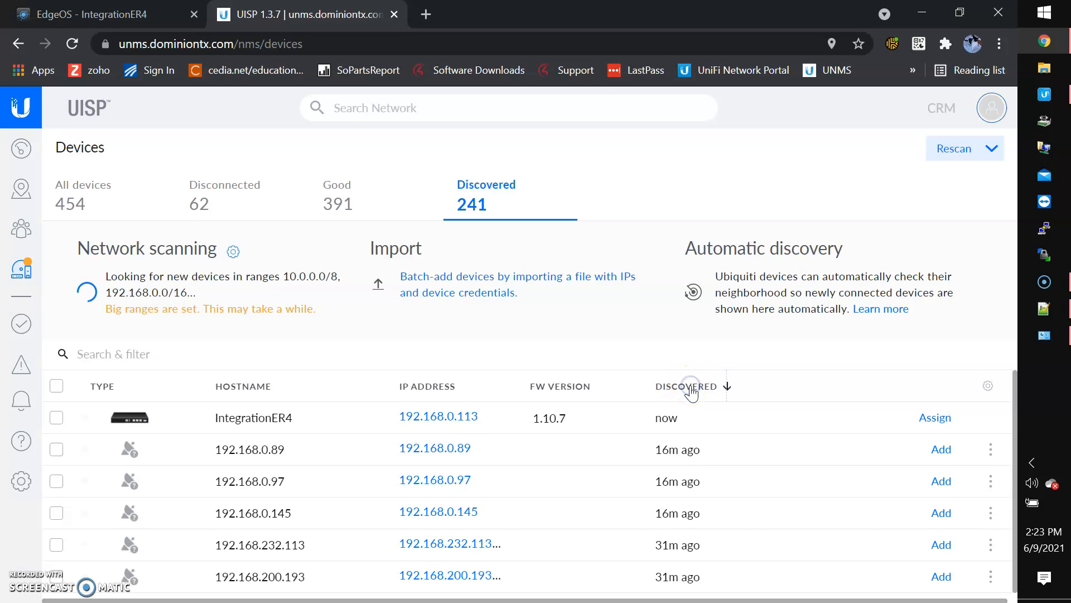
mouse_move(665, 423)
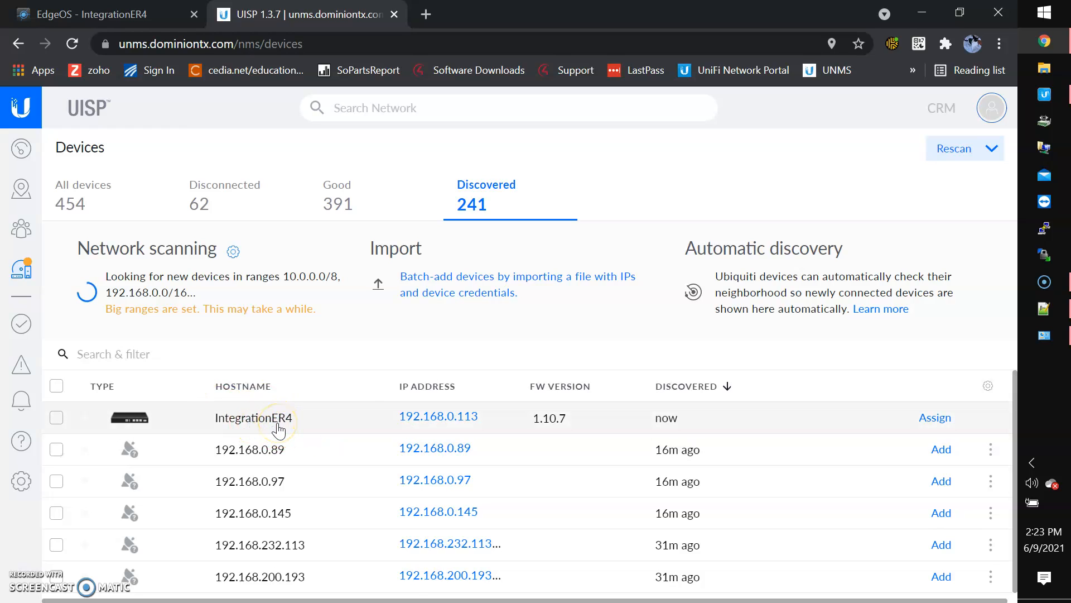
Filter UISP's full device list by 'integ' to find the IntegrationER4 router
left_click(103, 195)
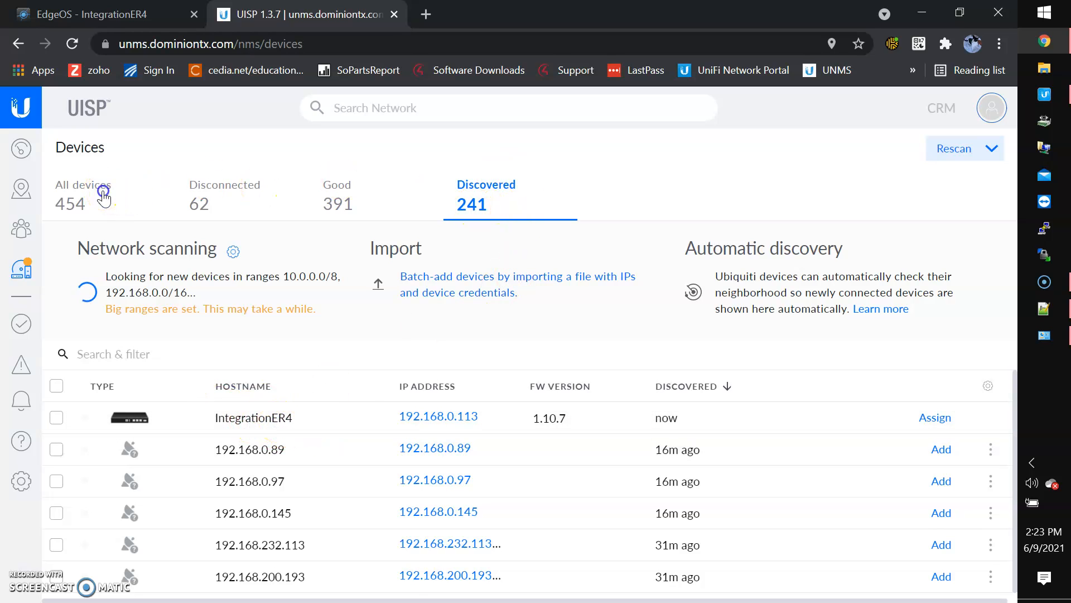
left_click(167, 243)
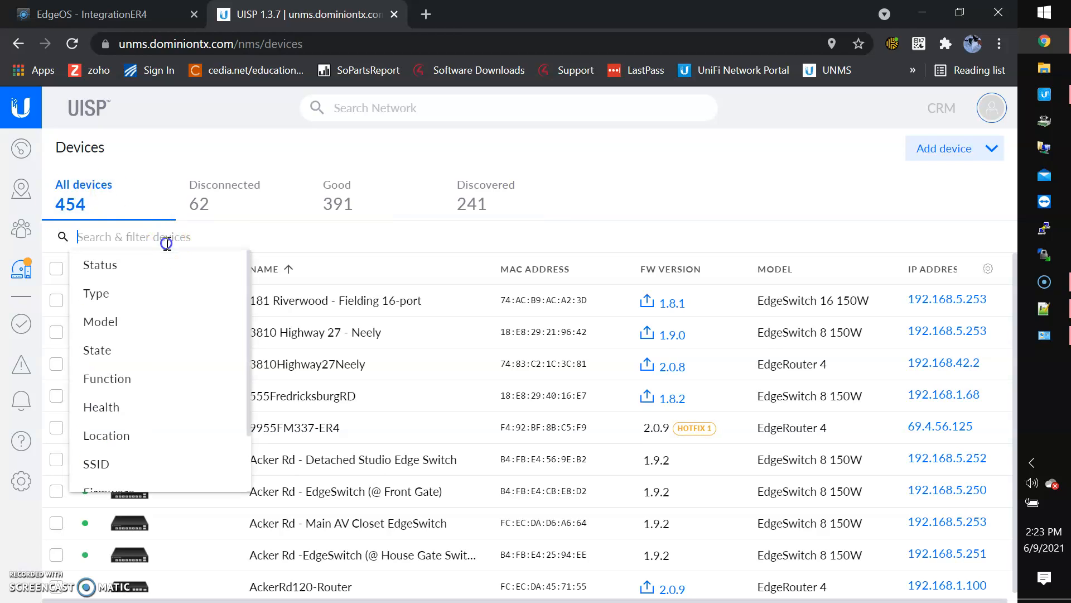
type("integration")
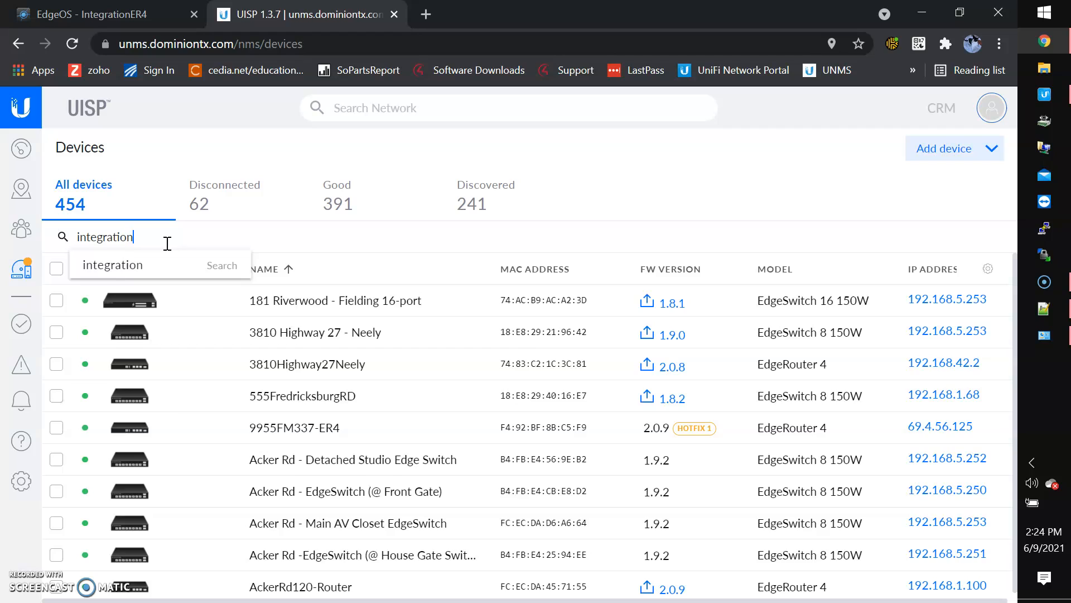
key("Return")
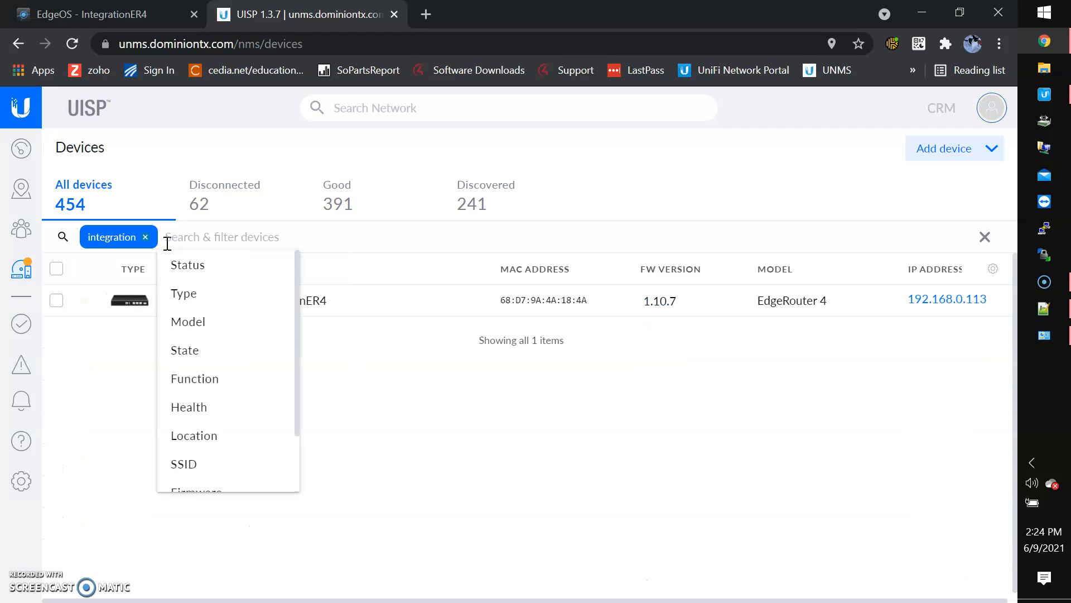
left_click(466, 435)
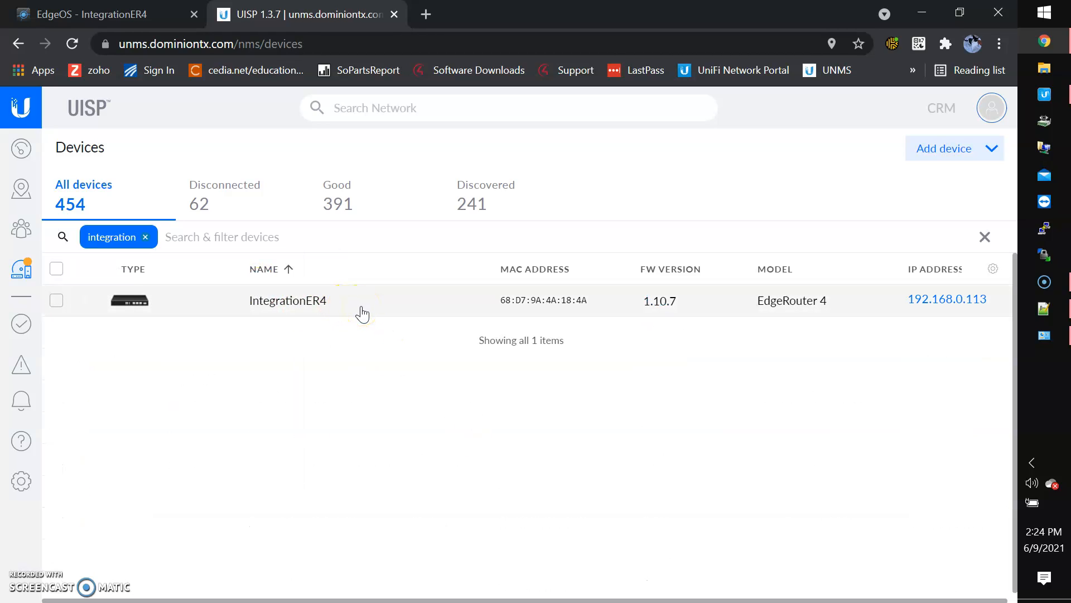
scroll(363, 314, "right", 10)
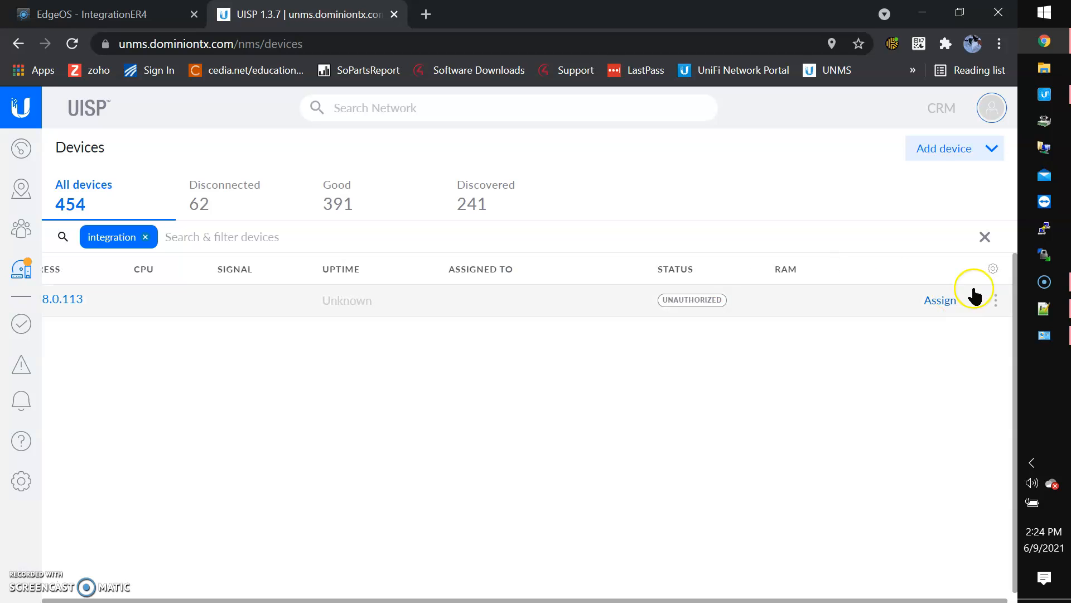
left_click(946, 304)
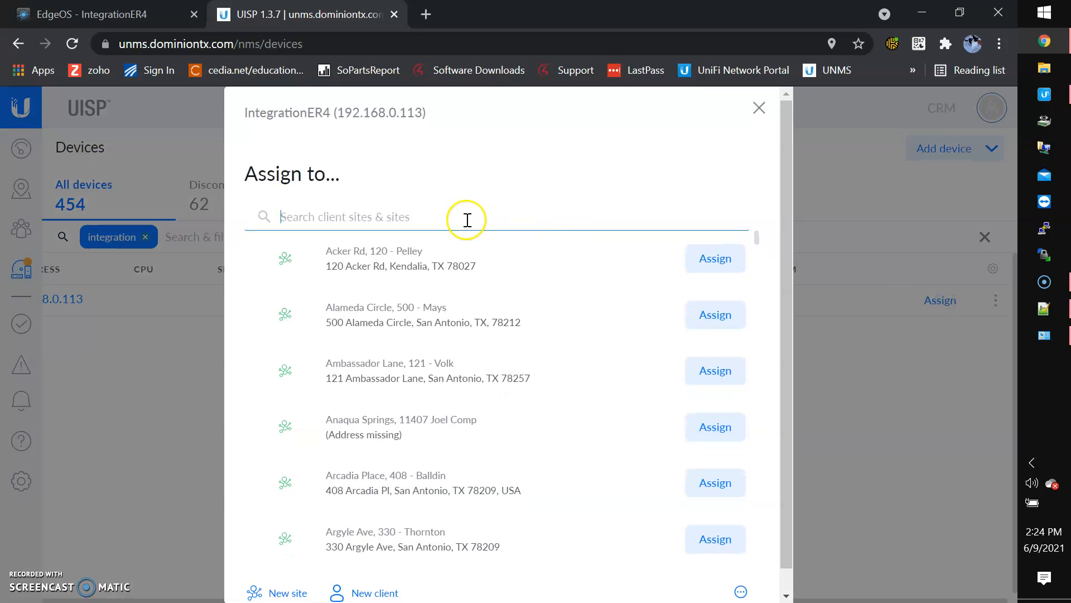
type("coll")
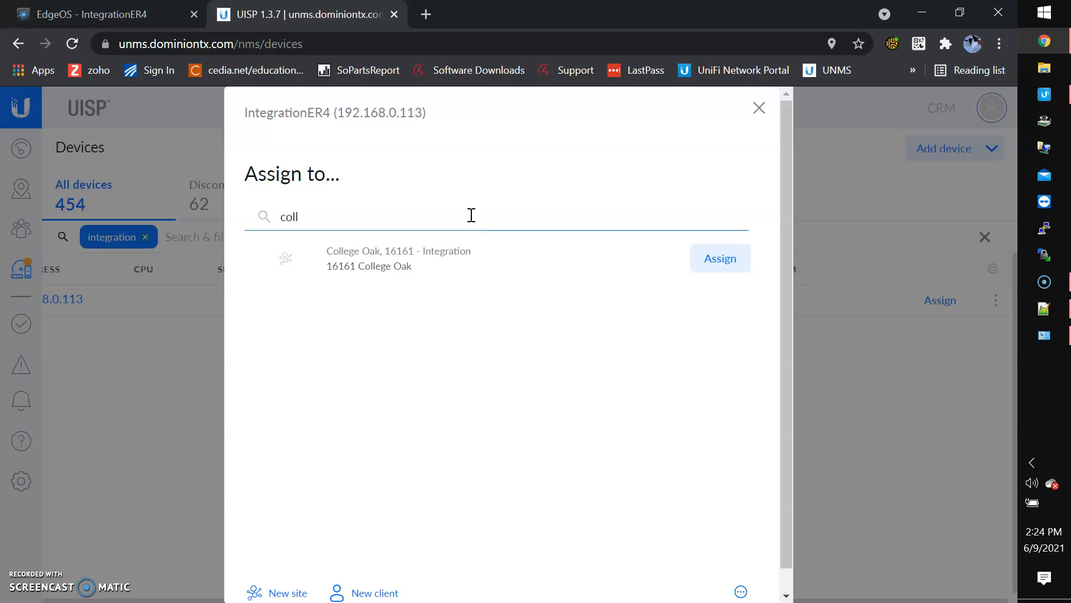
left_click(708, 258)
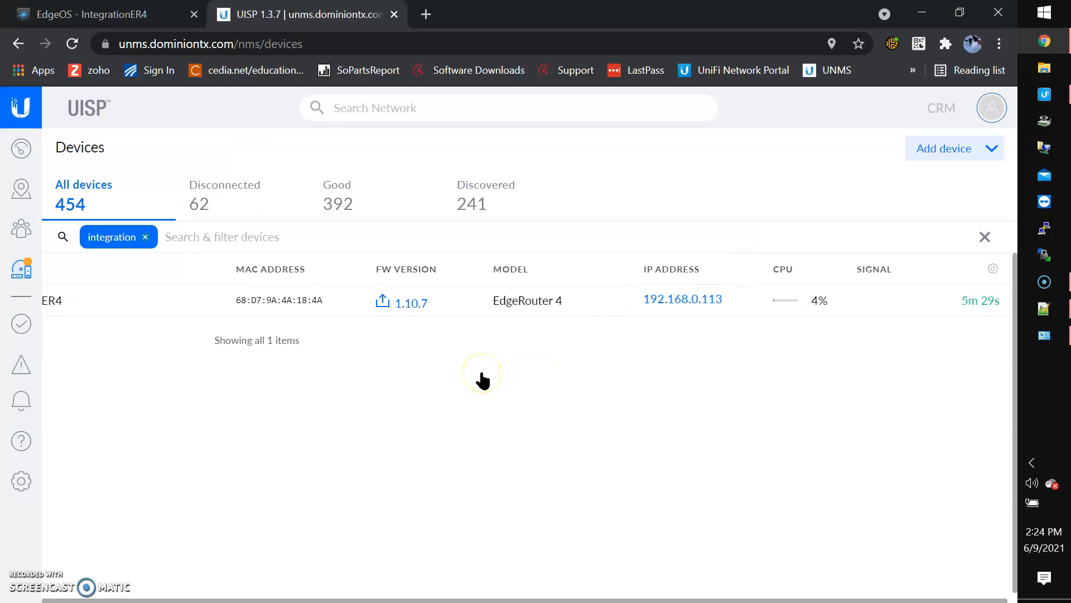
Open the College Oak site's device table and go to IntegrationER4's page
left_click(22, 191)
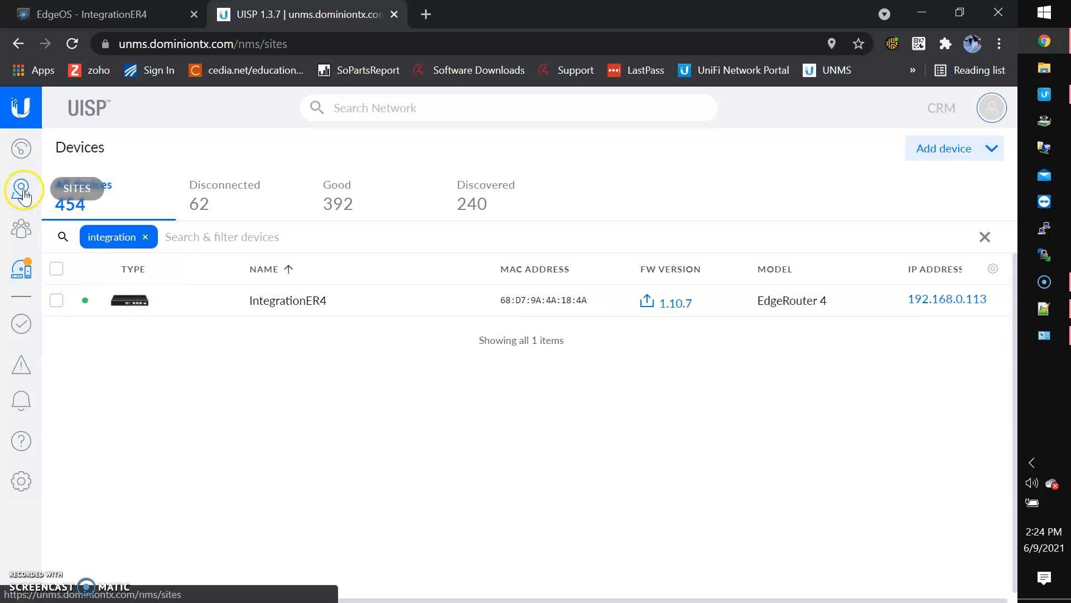
scroll(212, 301, "up", 2)
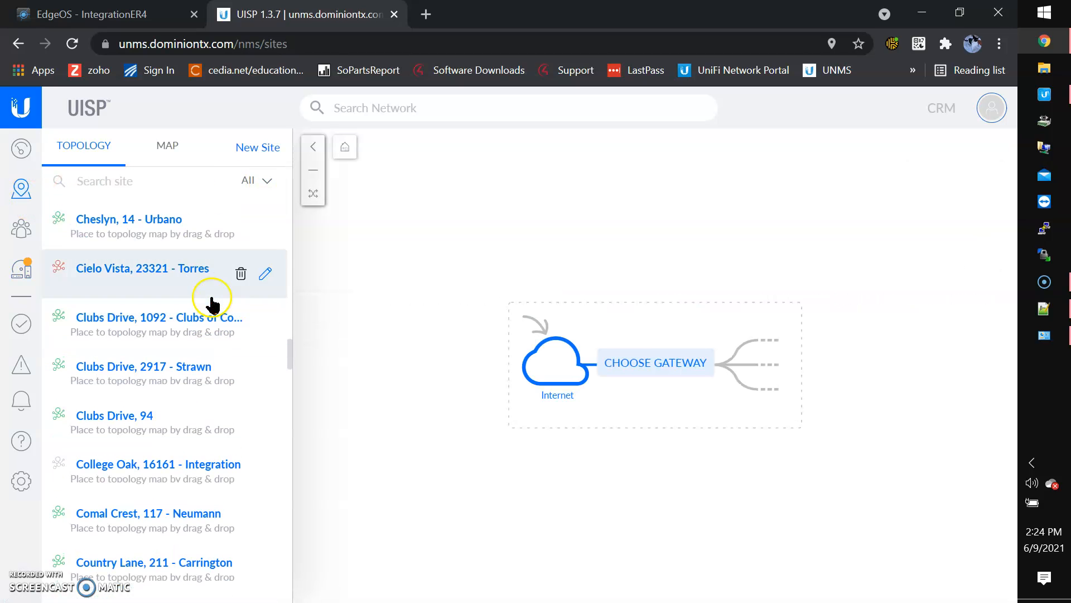
scroll(211, 302, "up", 2)
scroll(211, 304, "down", 4)
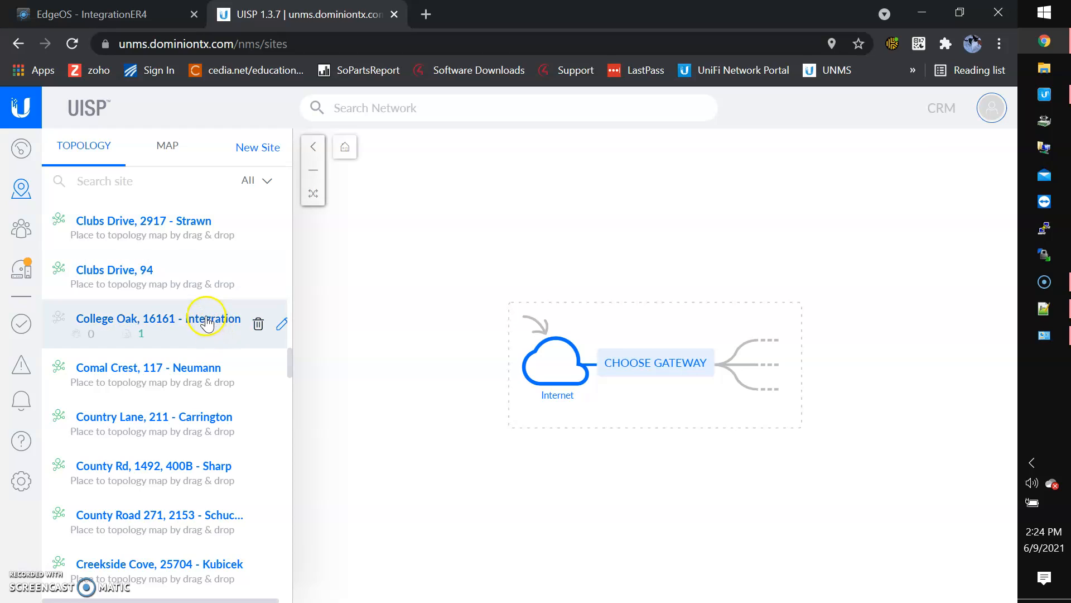
left_click(208, 320)
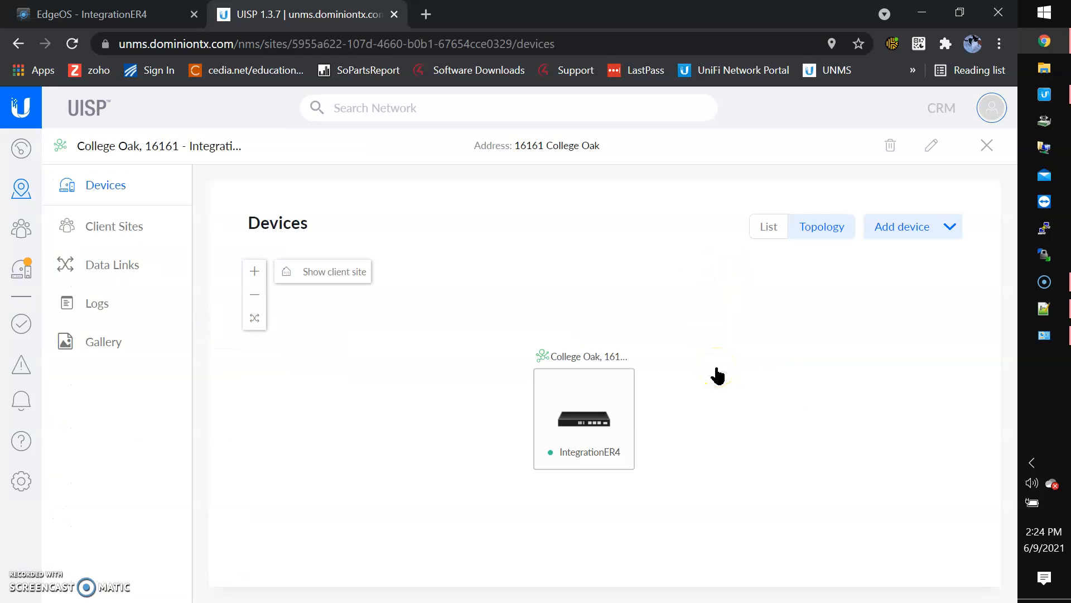
left_click(764, 227)
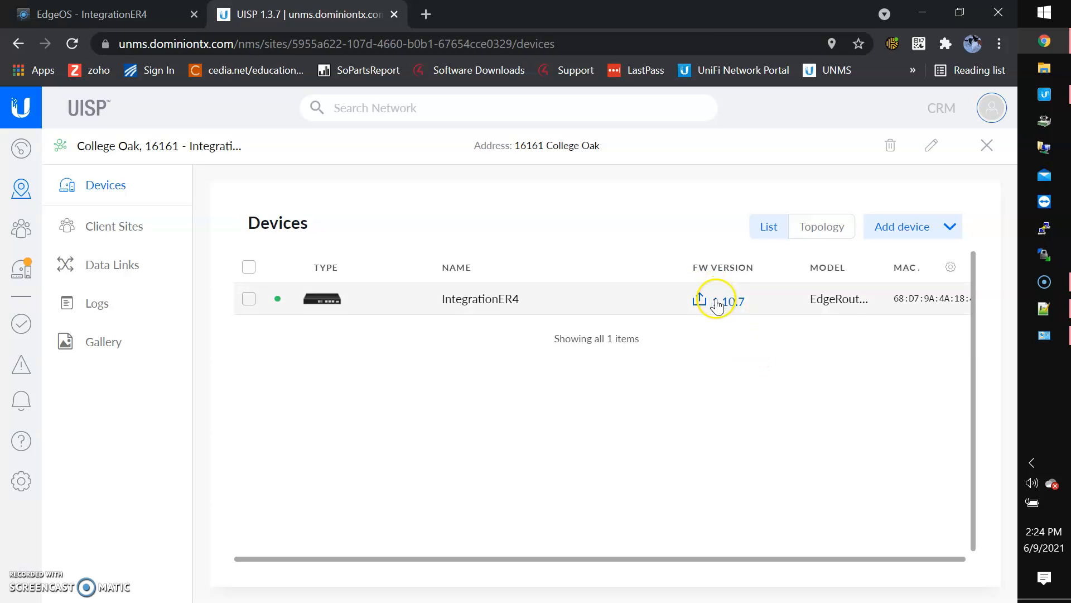
scroll(729, 359, "right", 5)
scroll(730, 362, "left", 5)
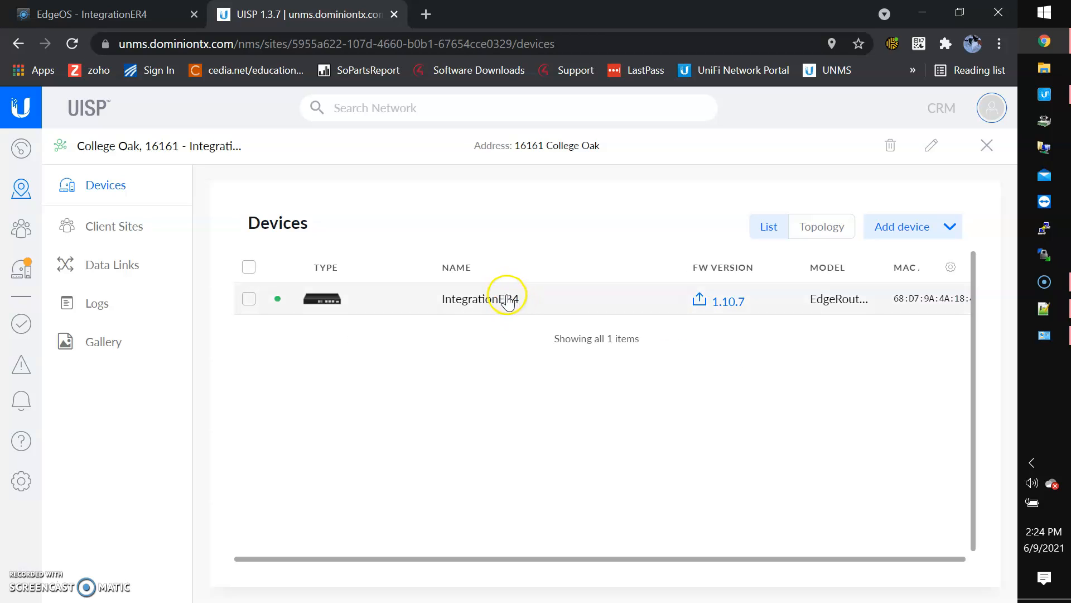
left_click(507, 302)
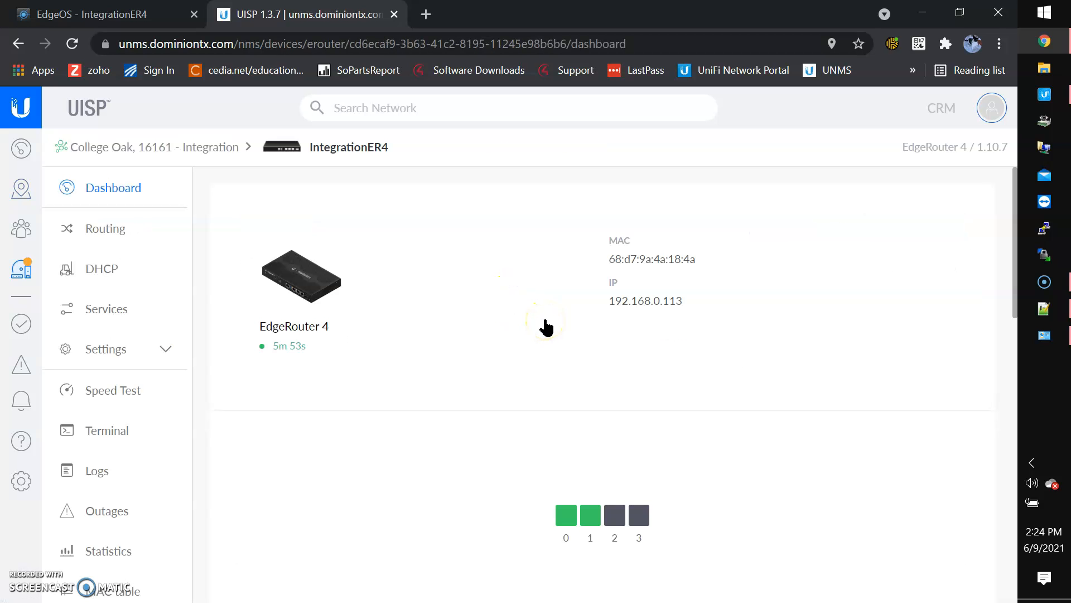
Bring up the router's DHCP servers, LAN1 and LAN2, and LAN1's options
scroll(378, 376, "down", 4)
scroll(381, 378, "up", 4)
left_click(106, 274)
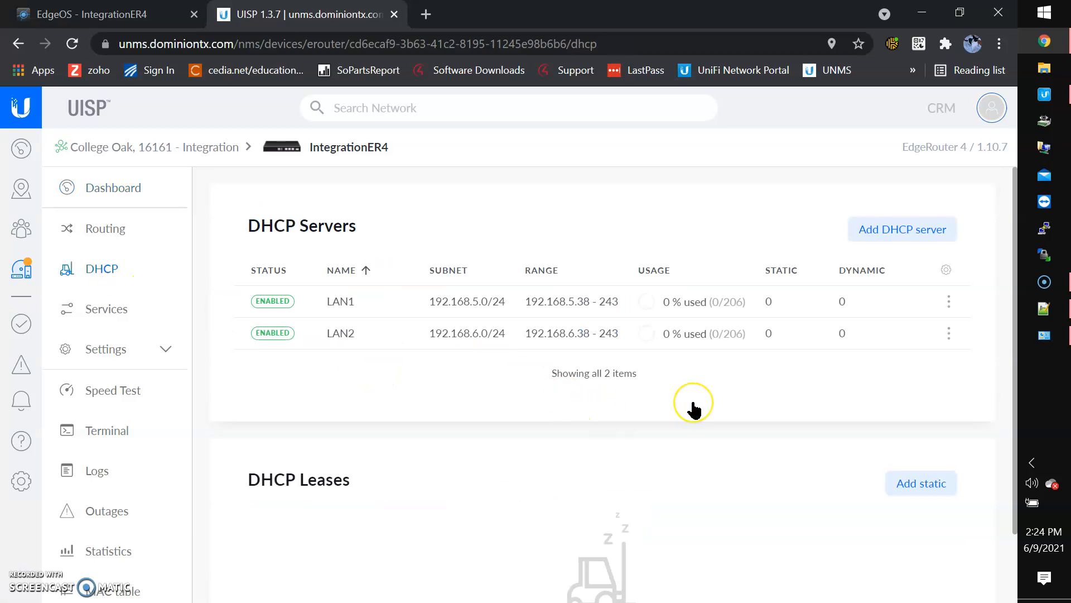
left_click(569, 299)
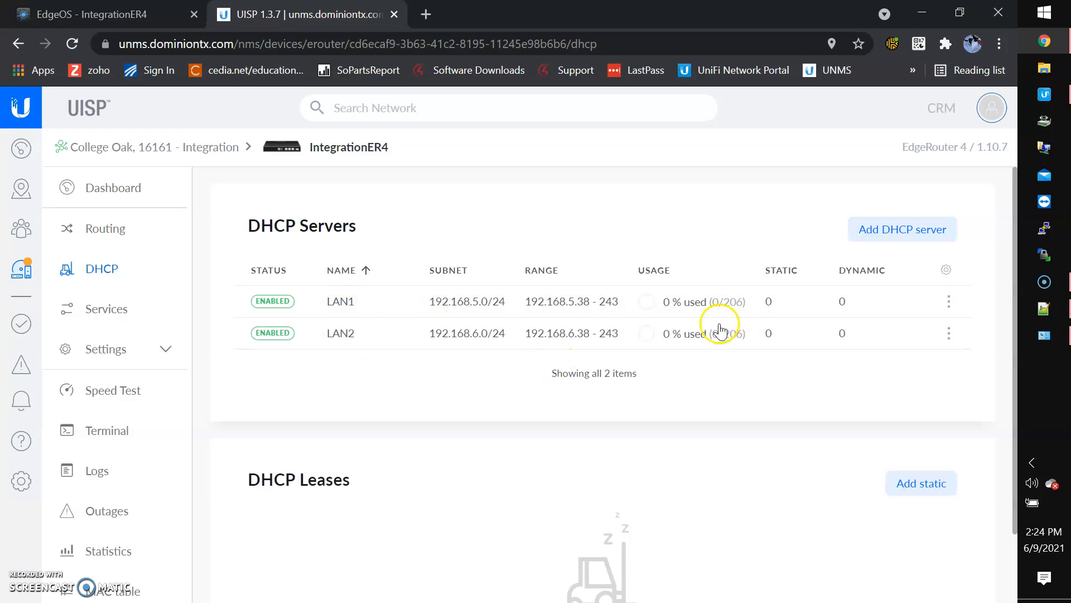
left_click(949, 307)
Change LAN1's DHCP range to 192.168.5.140–192.168.5.199
left_click(956, 306)
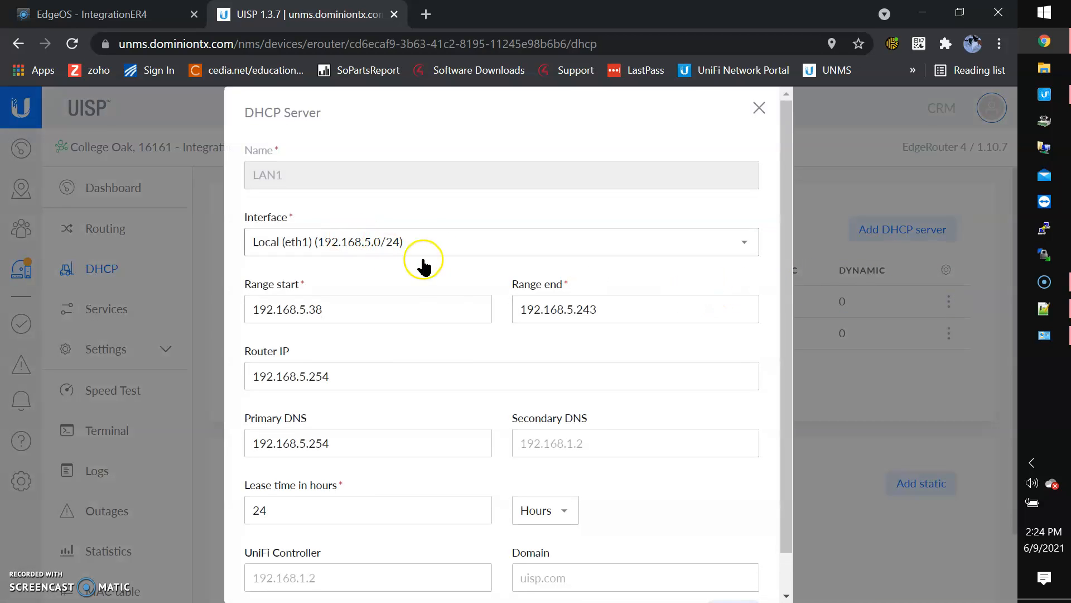
scroll(454, 361, "down", 1)
left_click(345, 276)
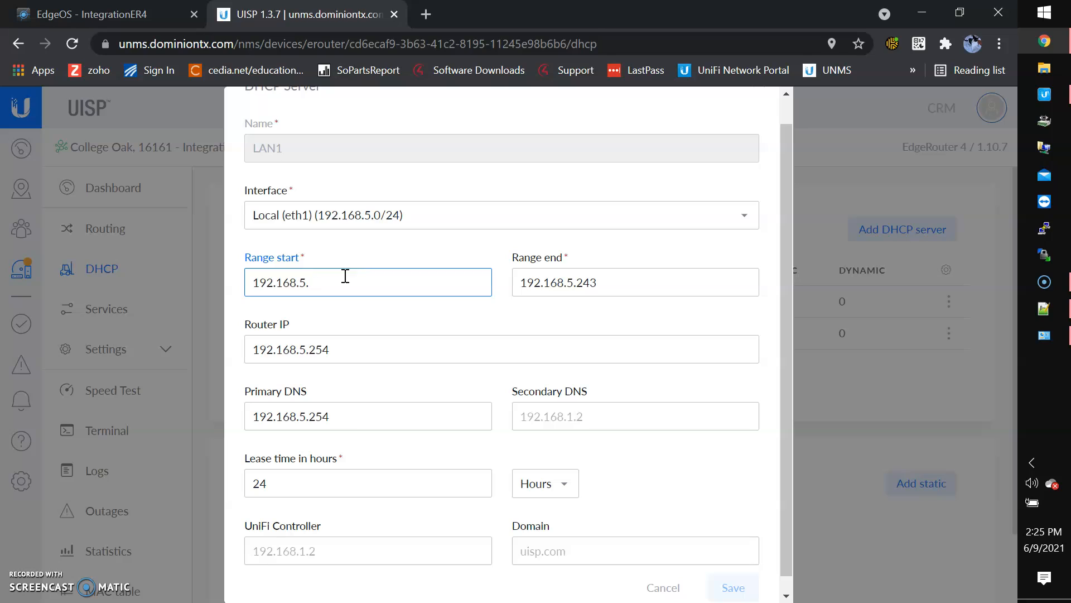
type("140")
left_click(647, 289)
key("BackSpace")
key("BackSpace")
key("BackSpace")
type("199")
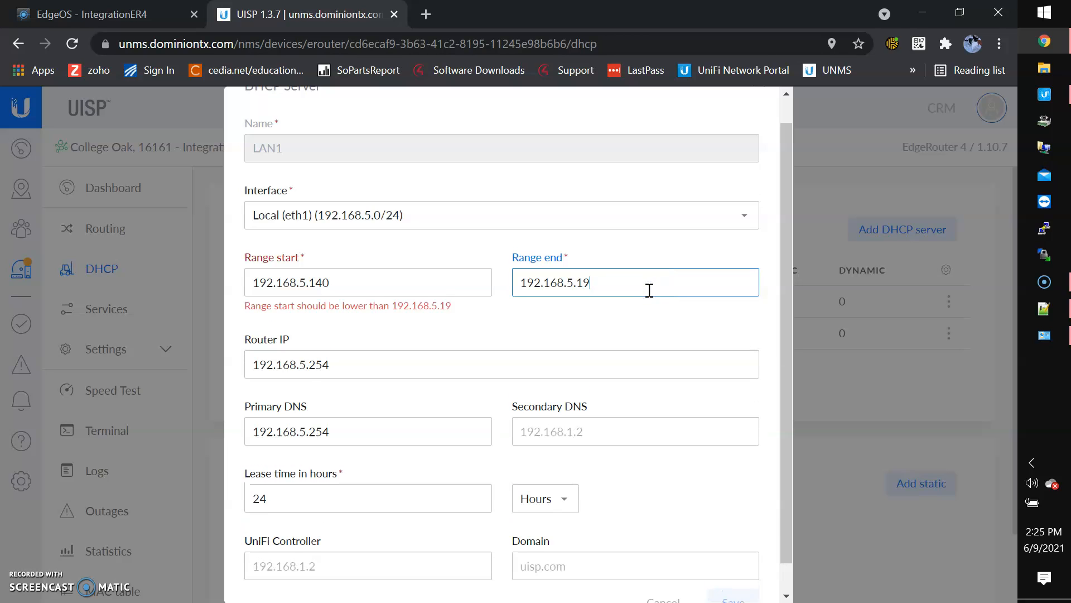
Set LAN1's DNS to 8.8.8.8 and 8.8.4.4, 12-hour lease, controller 192.168.5.89, and save
left_click(330, 356)
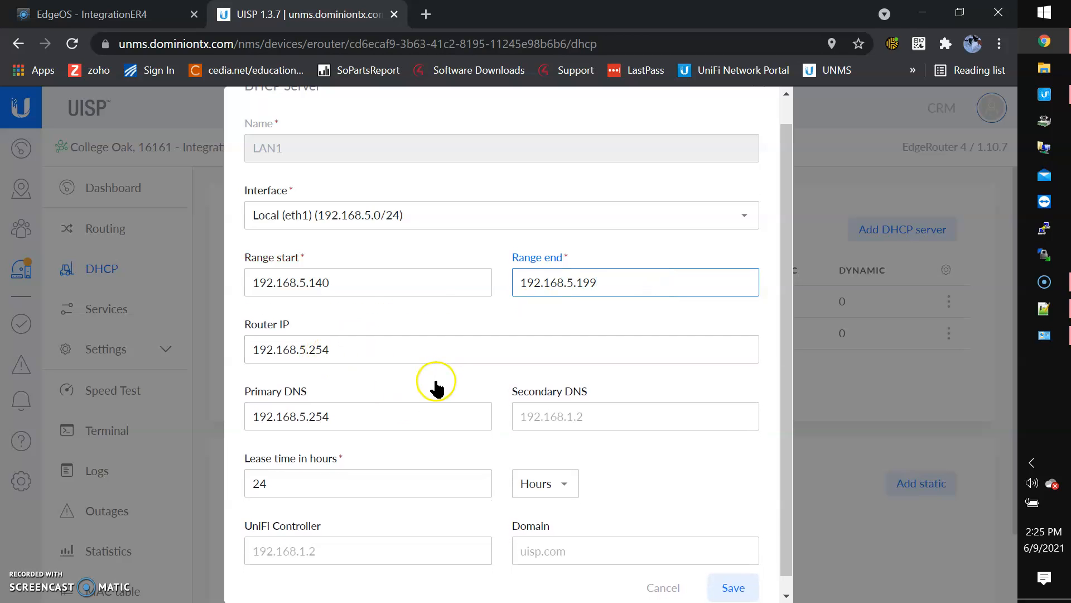
scroll(438, 383, "down", 1)
left_click_drag(420, 399, 322, 374)
key("ctrl+a")
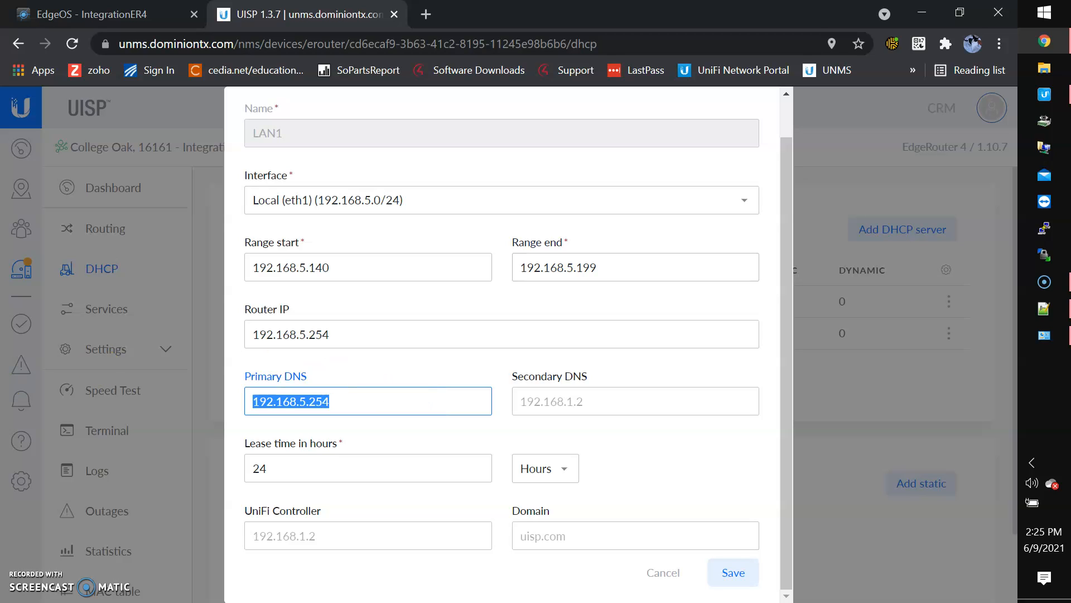
type("8.8.8.8")
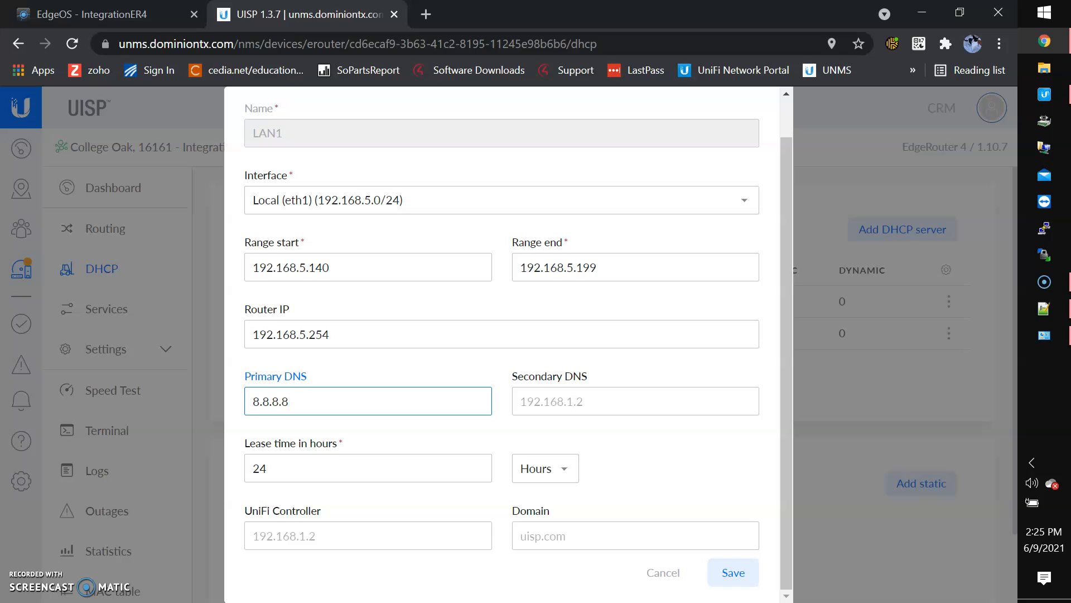
left_click(539, 409)
type("8")
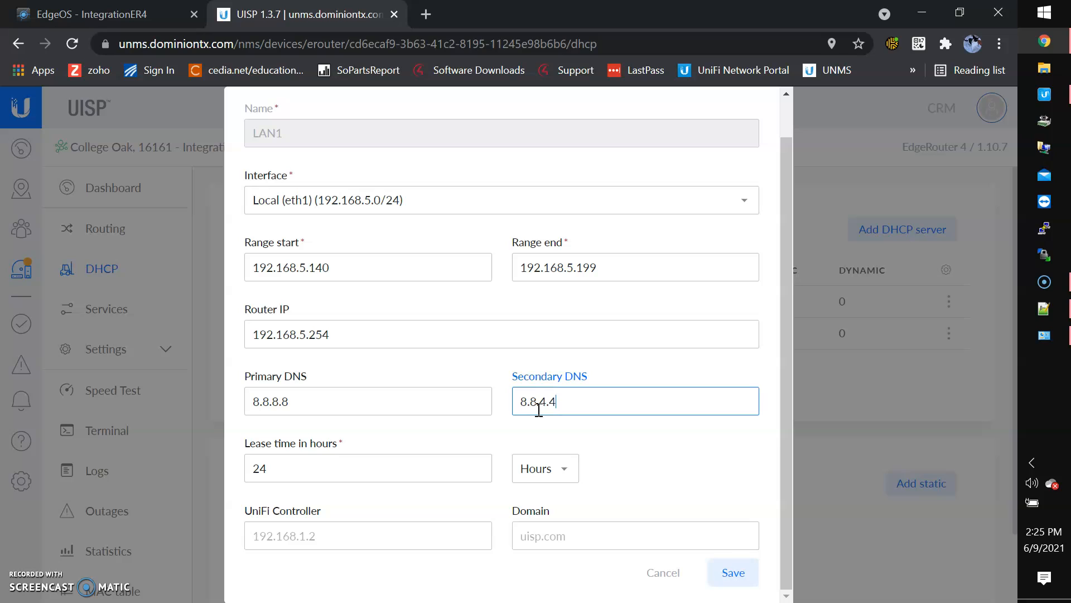
key("Tab")
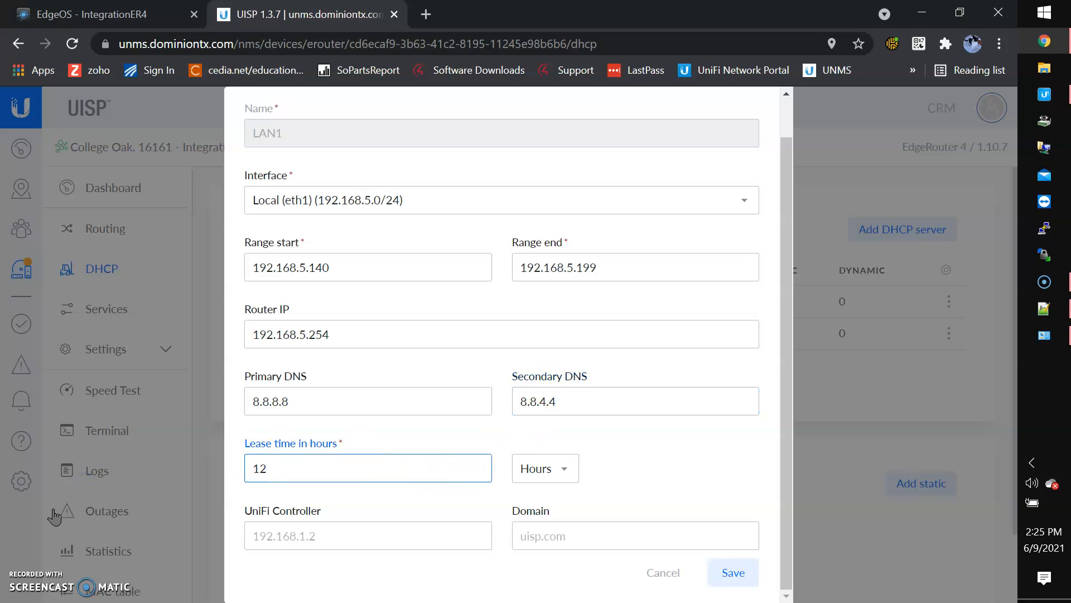
left_click(323, 534)
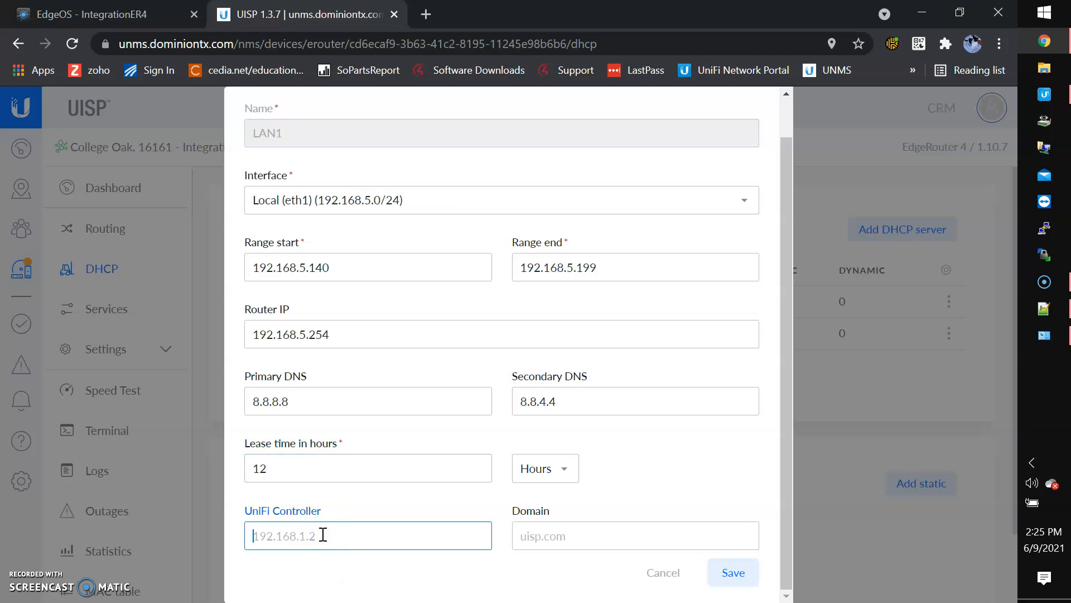
type("192.168.5.89")
left_click(742, 575)
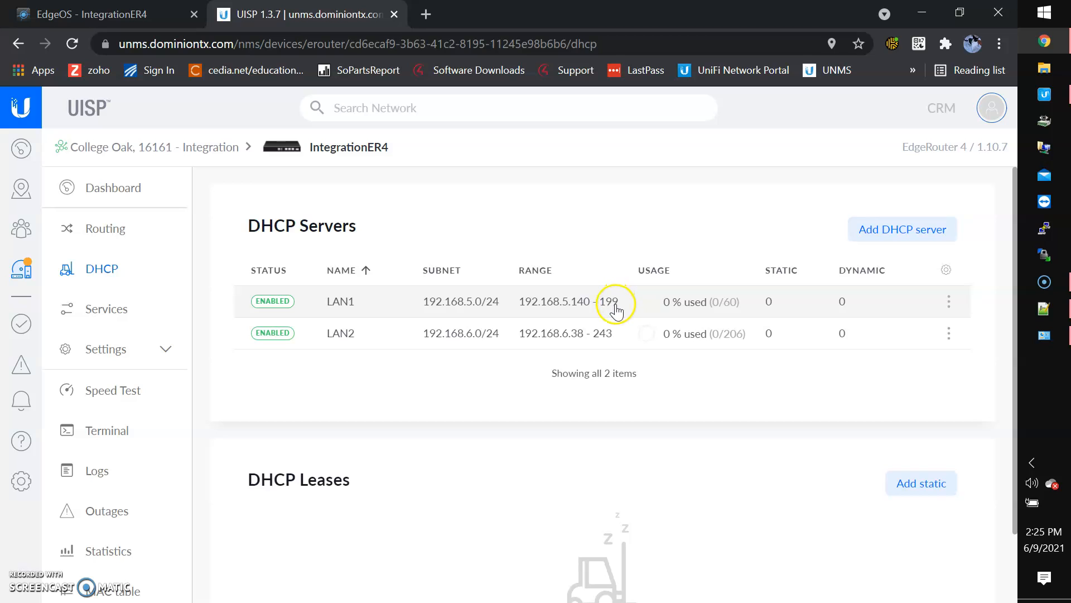
Refresh EdgeOS and check LAN1's DHCP details: pool 192.168.5.140–199, controller 192.168.5.89, 43200-second lease
left_click(84, 14)
left_click(429, 449)
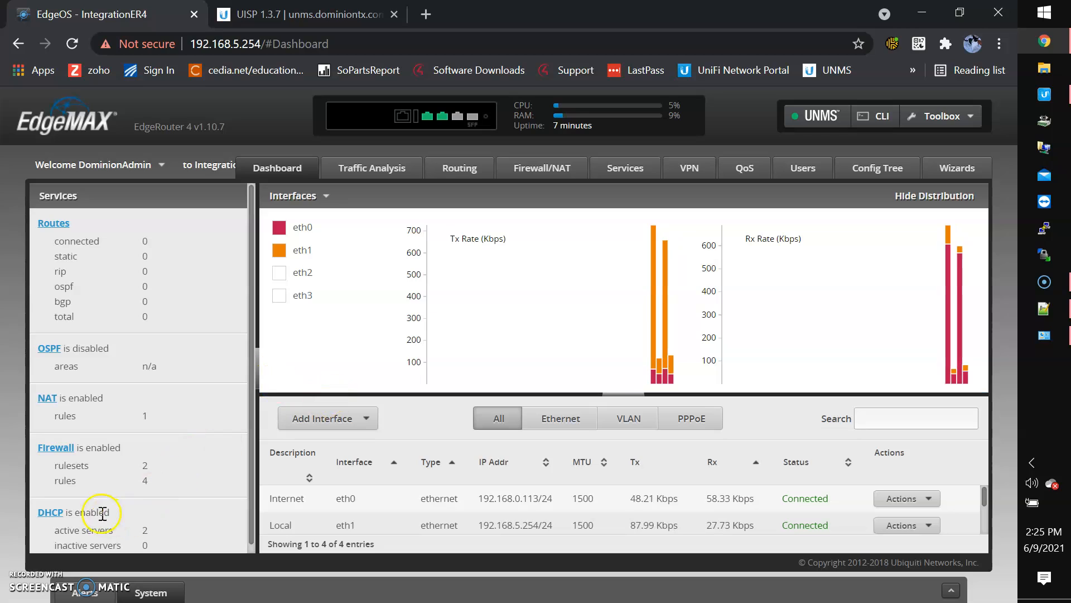
left_click(50, 512)
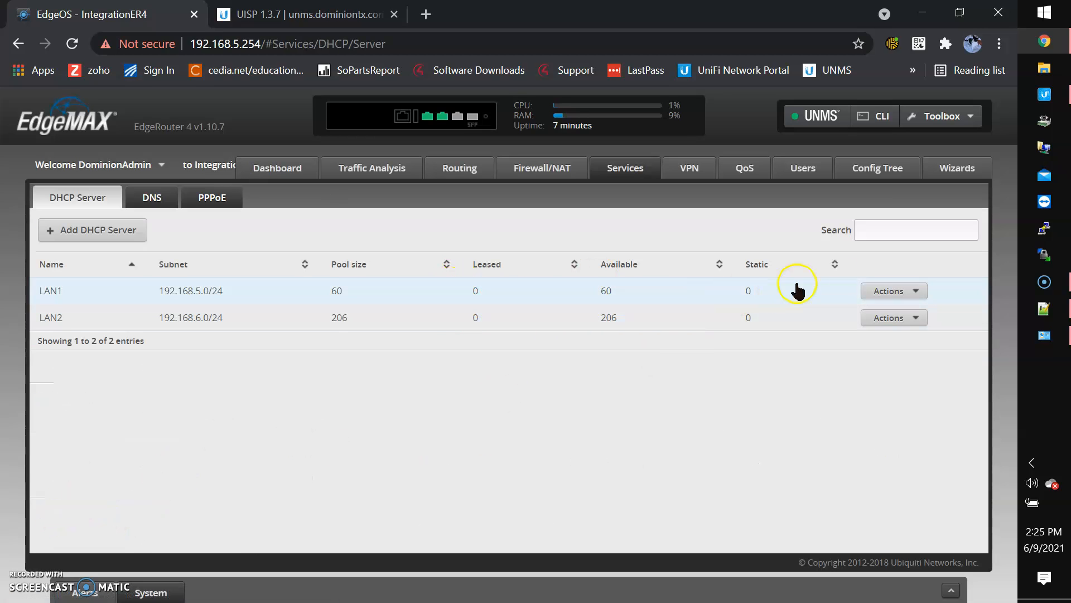
left_click(886, 291)
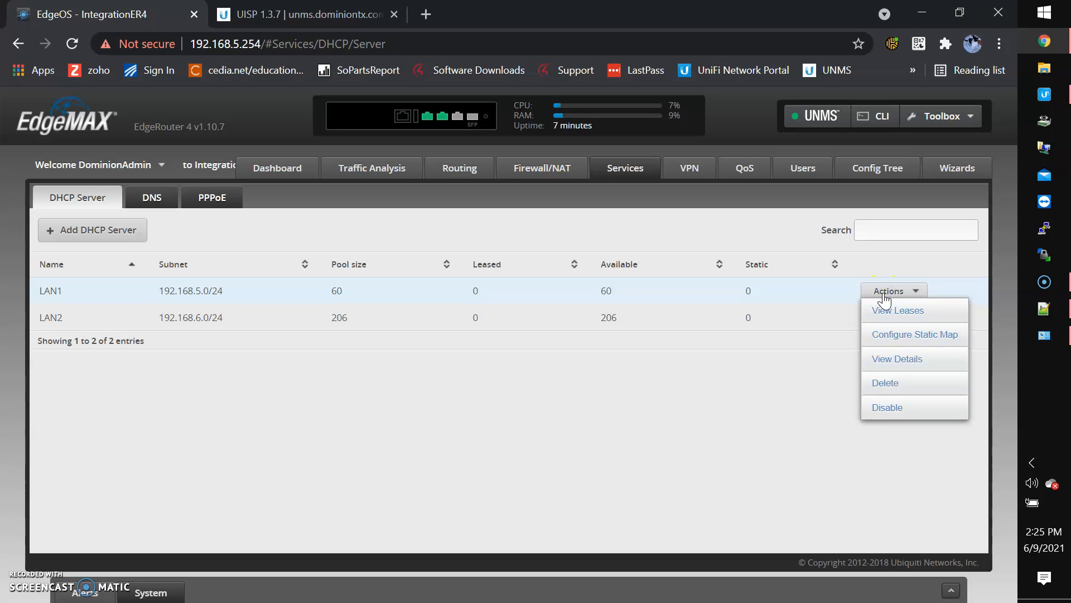
left_click(907, 364)
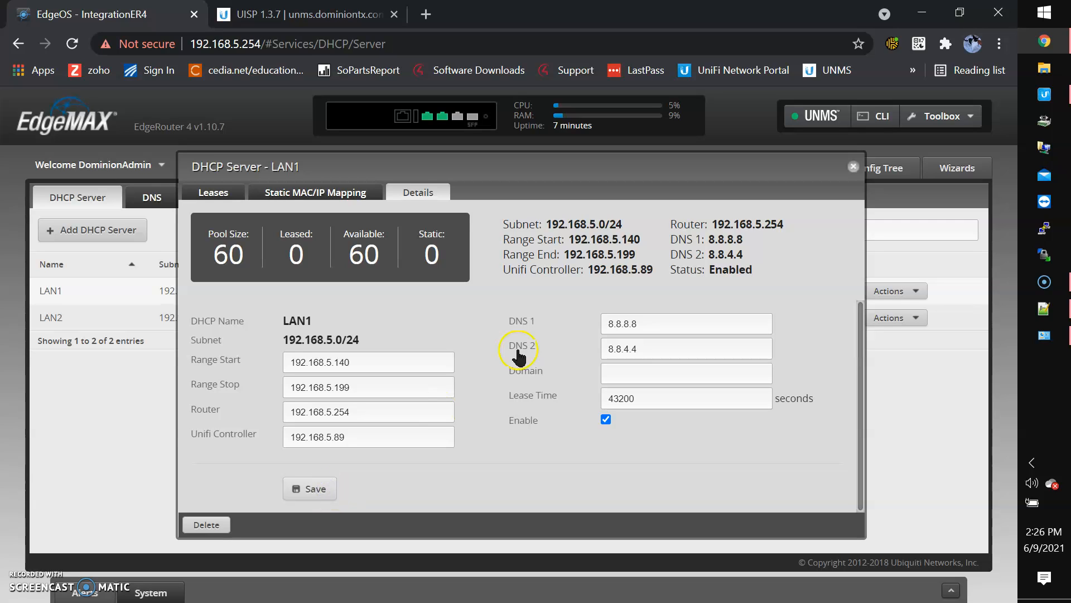
left_click(853, 167)
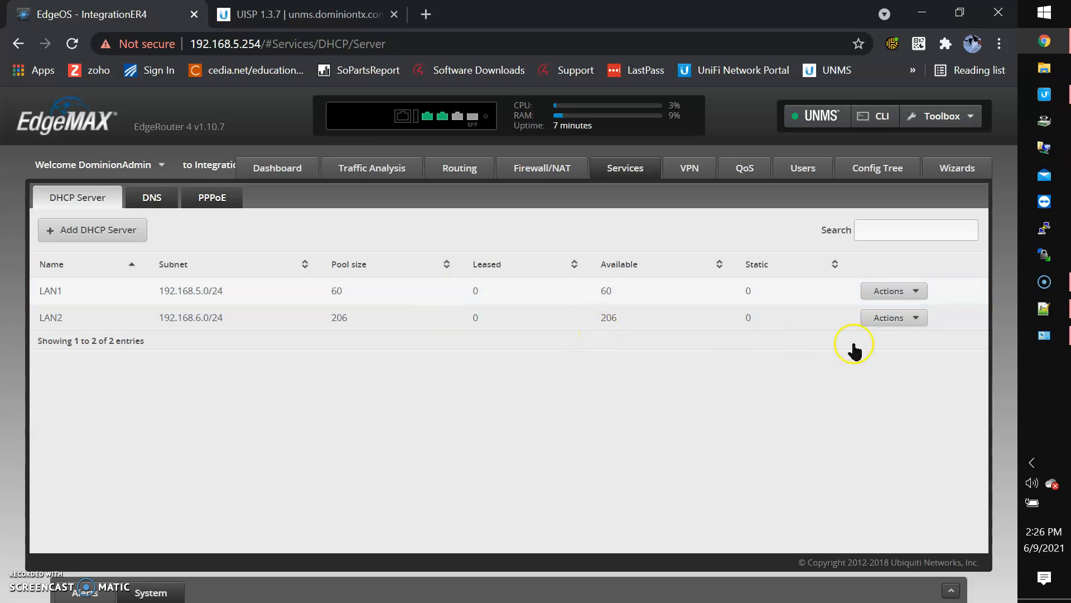
In LAN2's DHCP details, set range 192.168.6.140–199 and controller 192.168.6.89
left_click(876, 317)
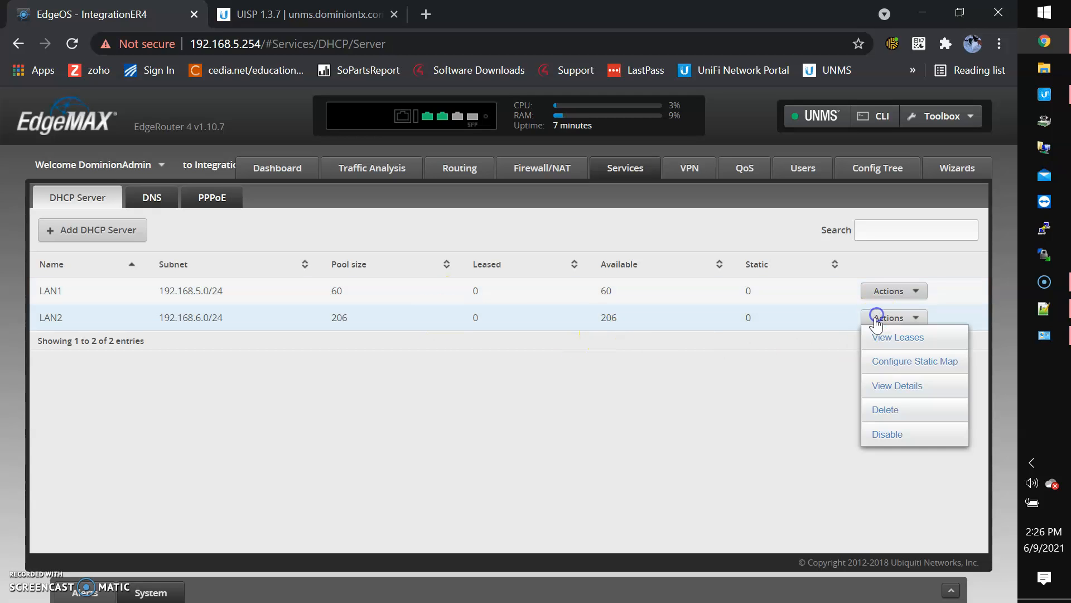
left_click(885, 390)
left_click(353, 362)
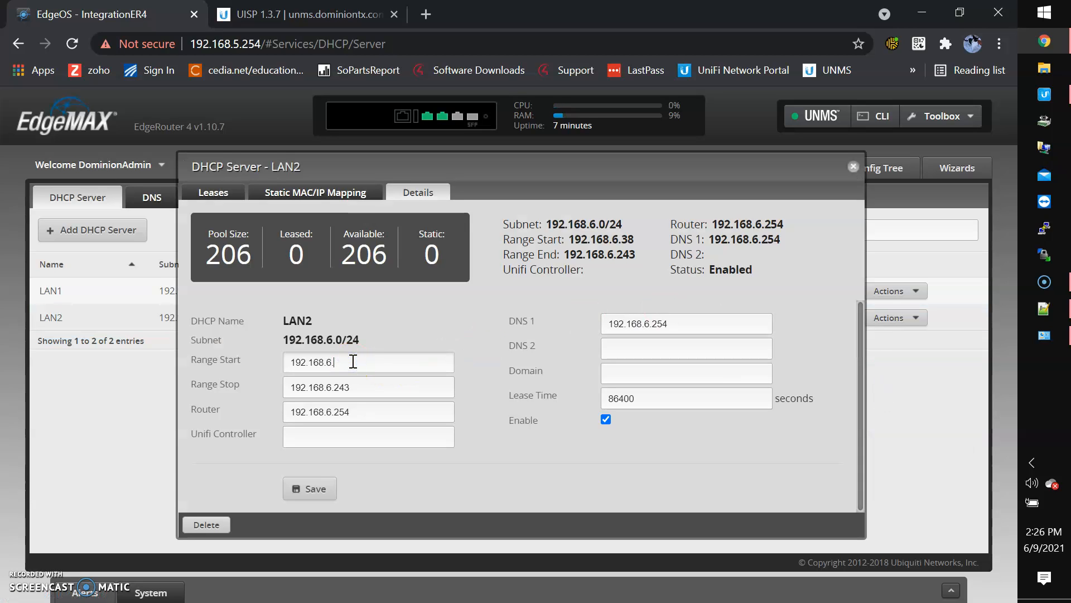
left_click(380, 389)
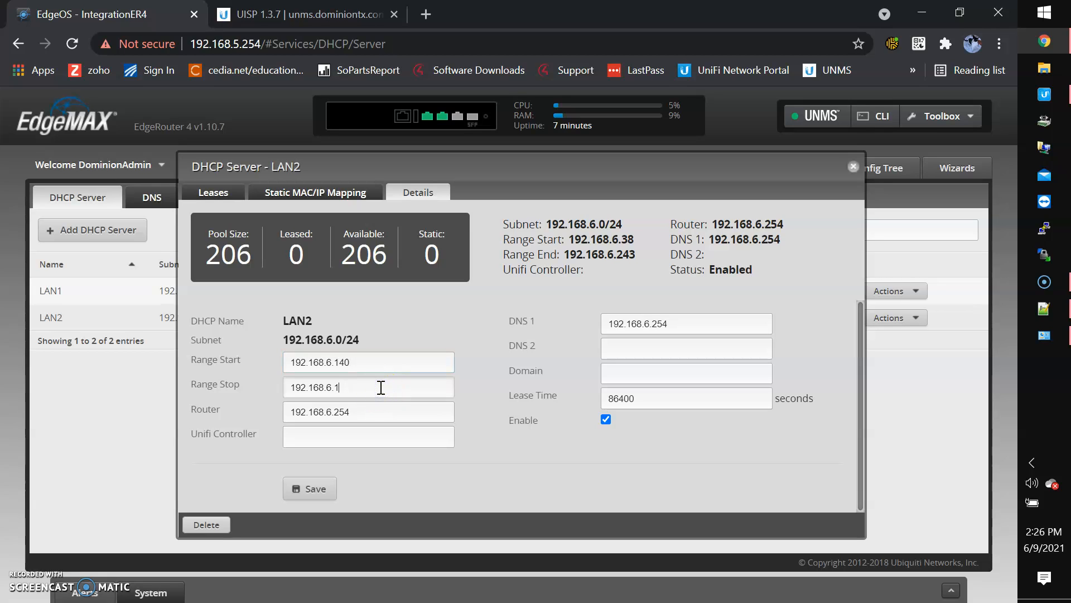
left_click(378, 438)
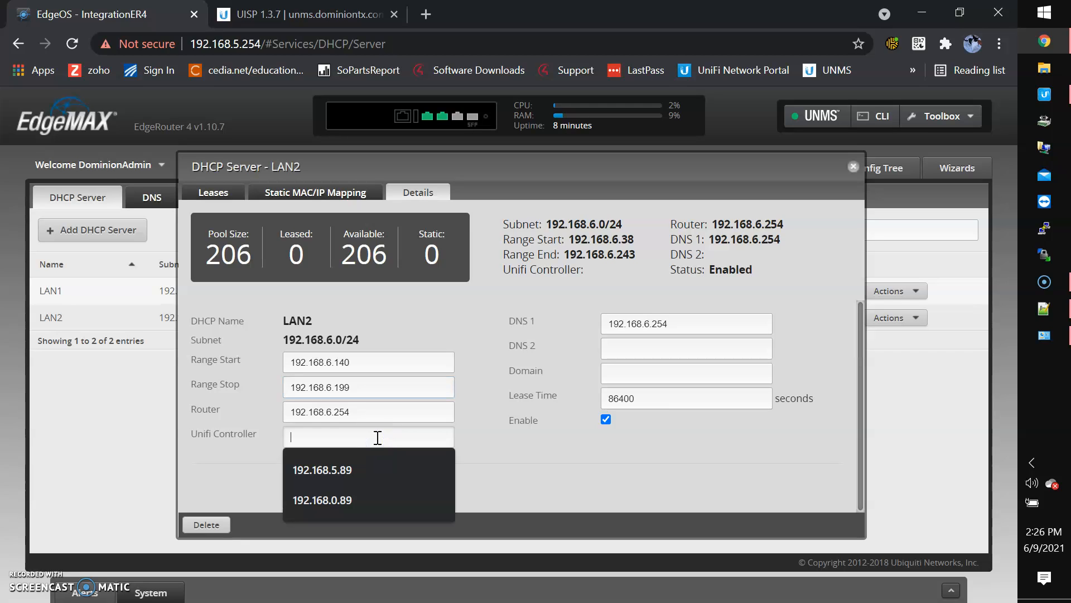
type("192.168.6.89")
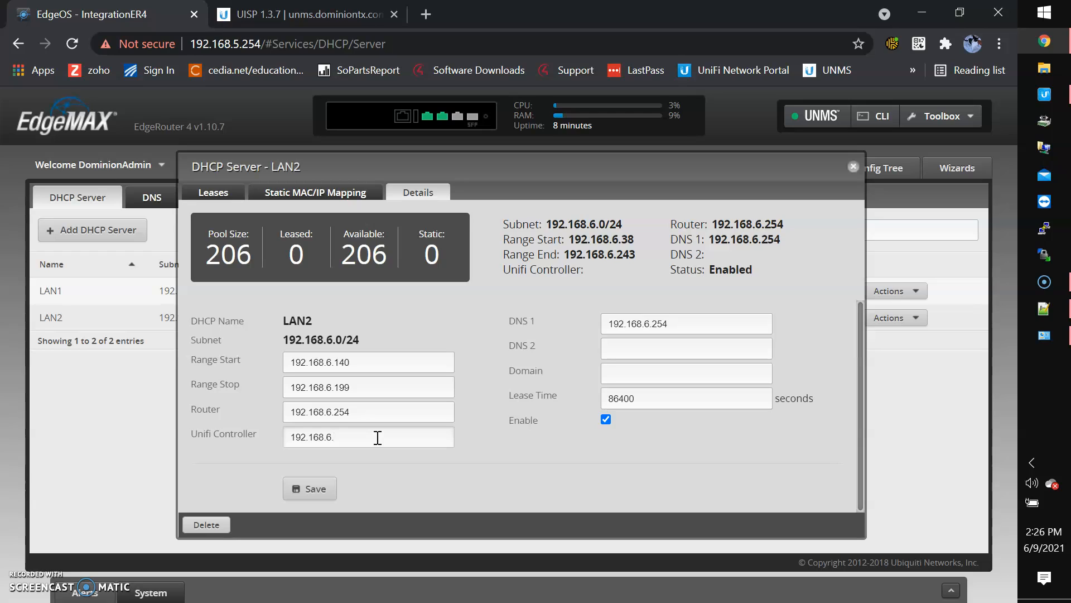
Set LAN2's DNS to 8.8.8.8 and 8.8.4.4 and lease 43200 seconds, then save
double_click(682, 328)
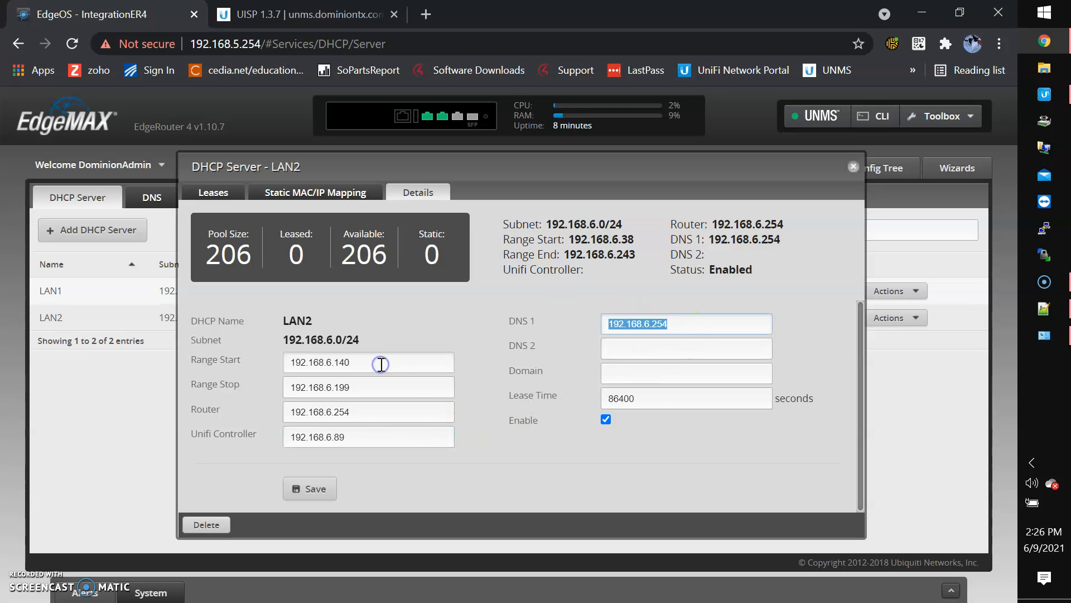
type("8.8.8")
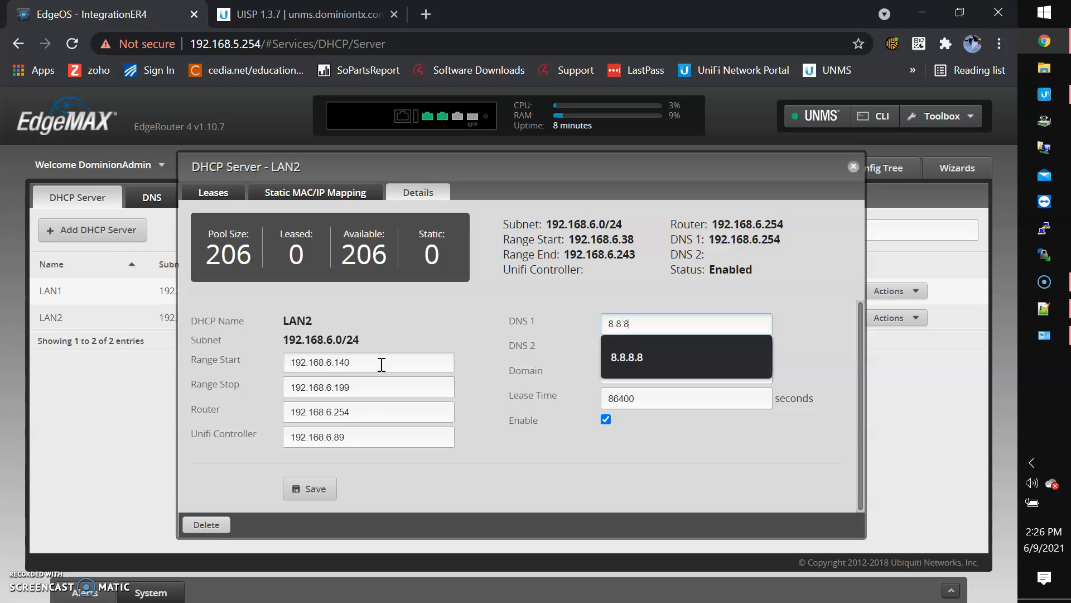
type(".8")
left_click(616, 347)
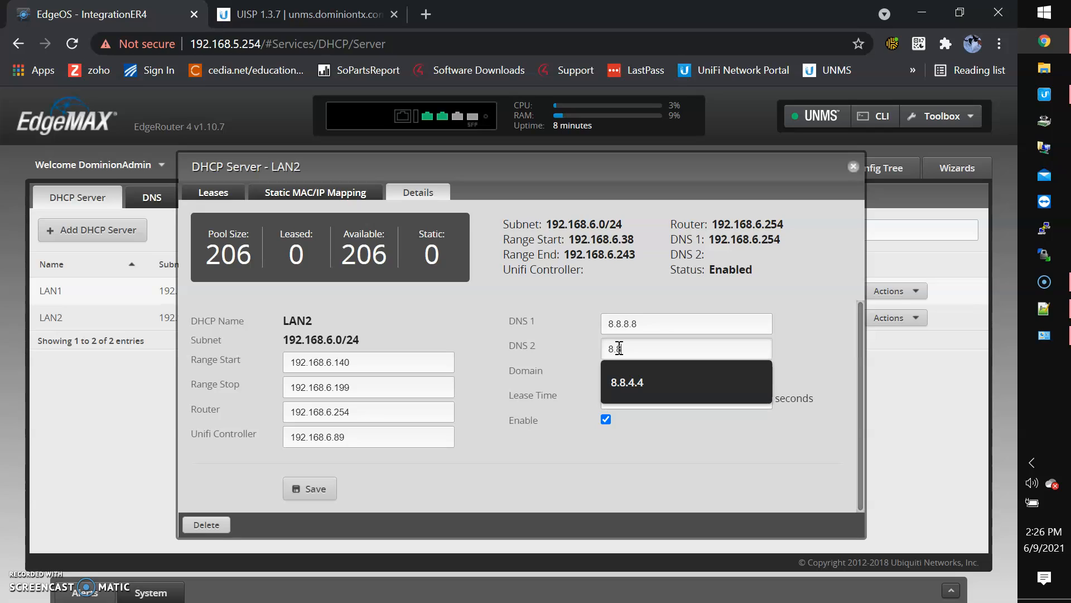
type("4.4")
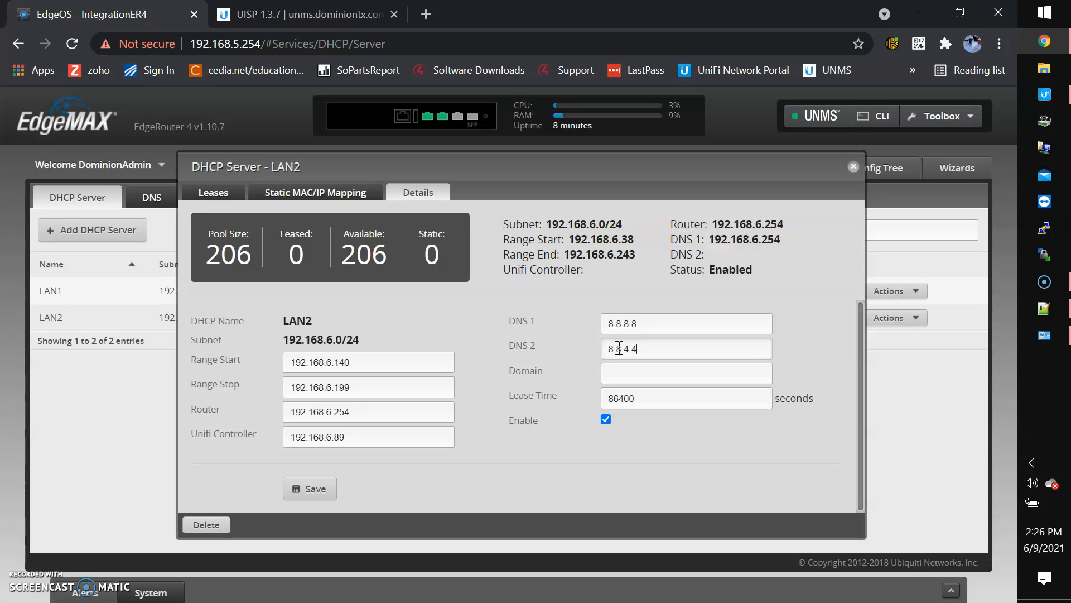
left_click(674, 395)
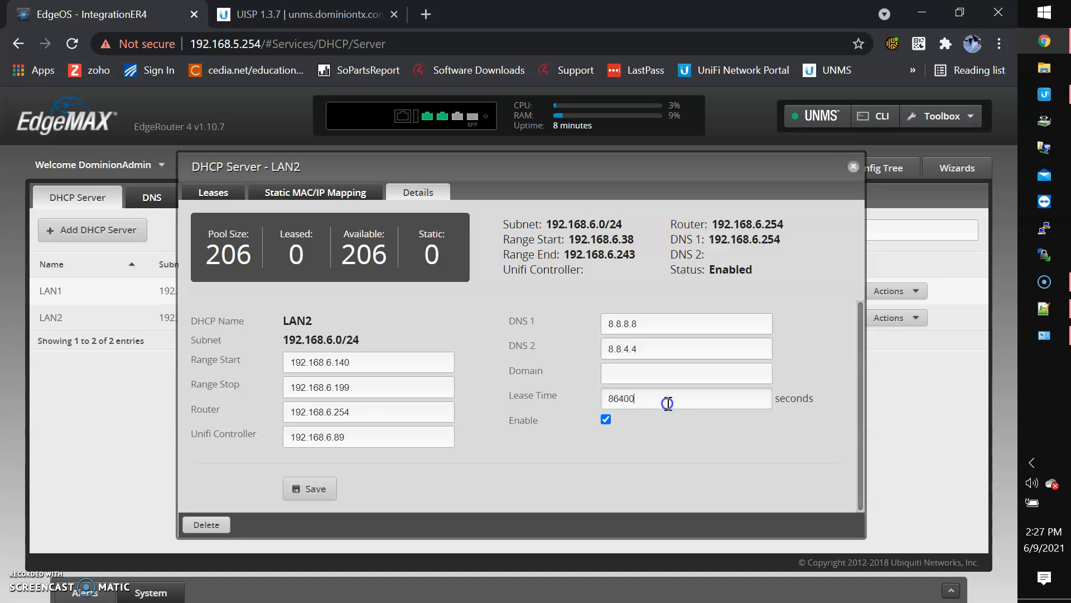
double_click(668, 406)
type("43200")
left_click(301, 490)
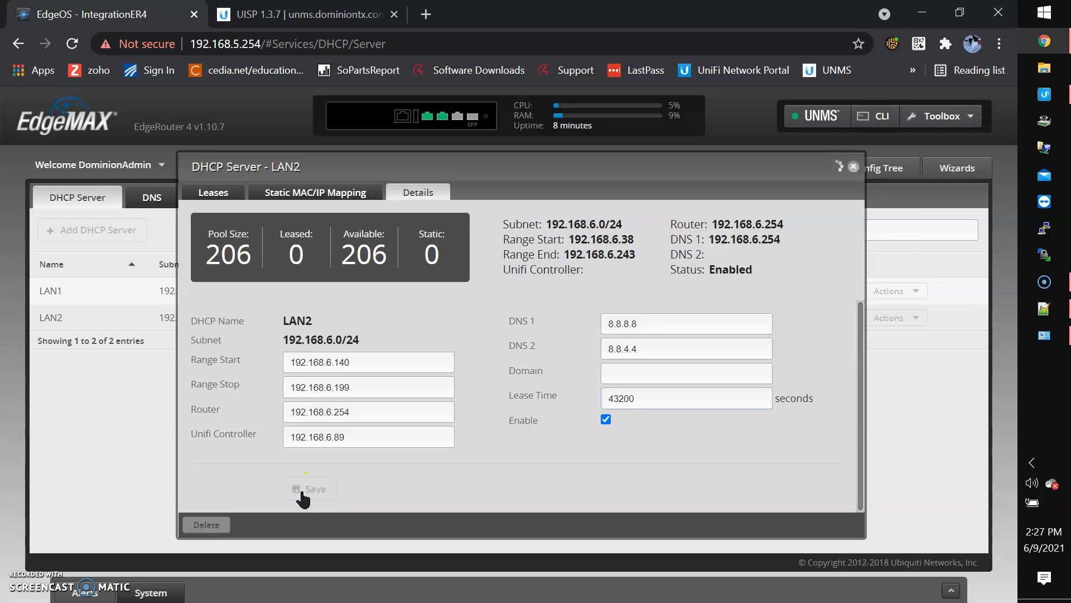
left_click(854, 170)
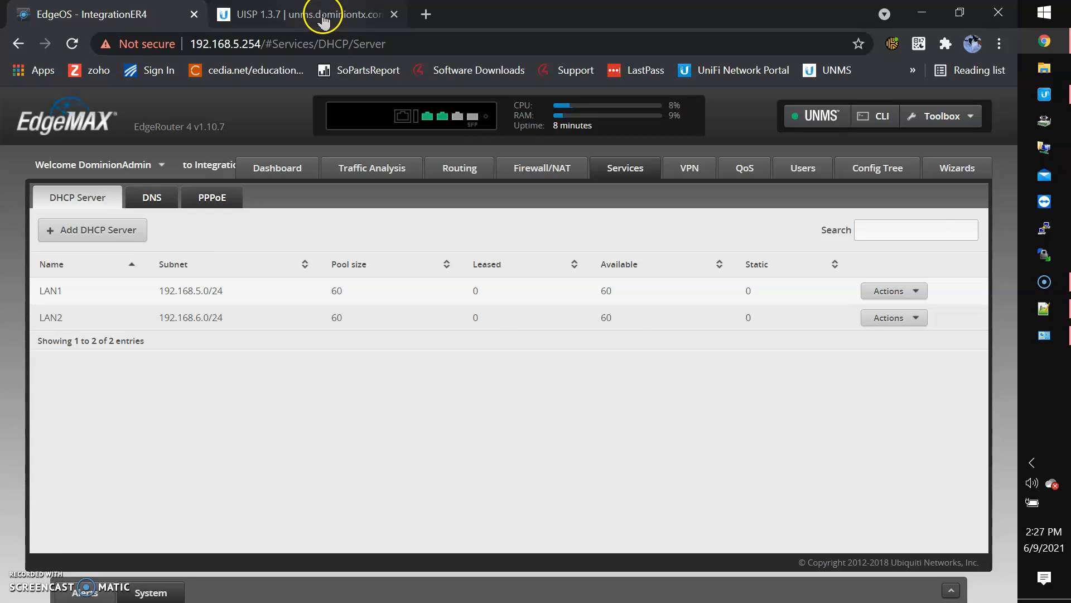
left_click(324, 14)
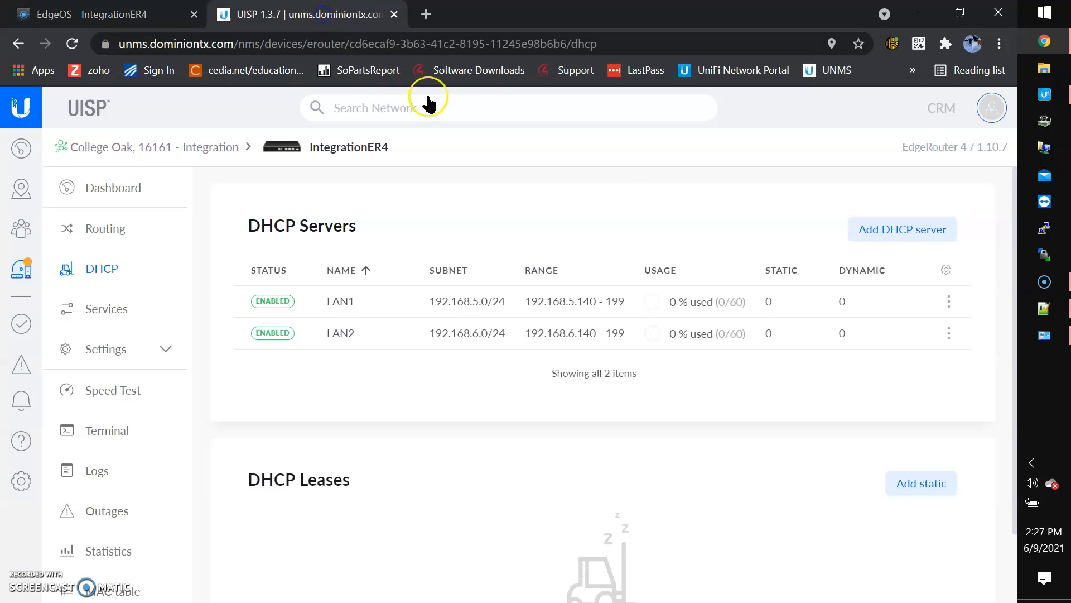
Review LAN2's synced DHCP Server settings in UISP, then return to EdgeOS
left_click(662, 341)
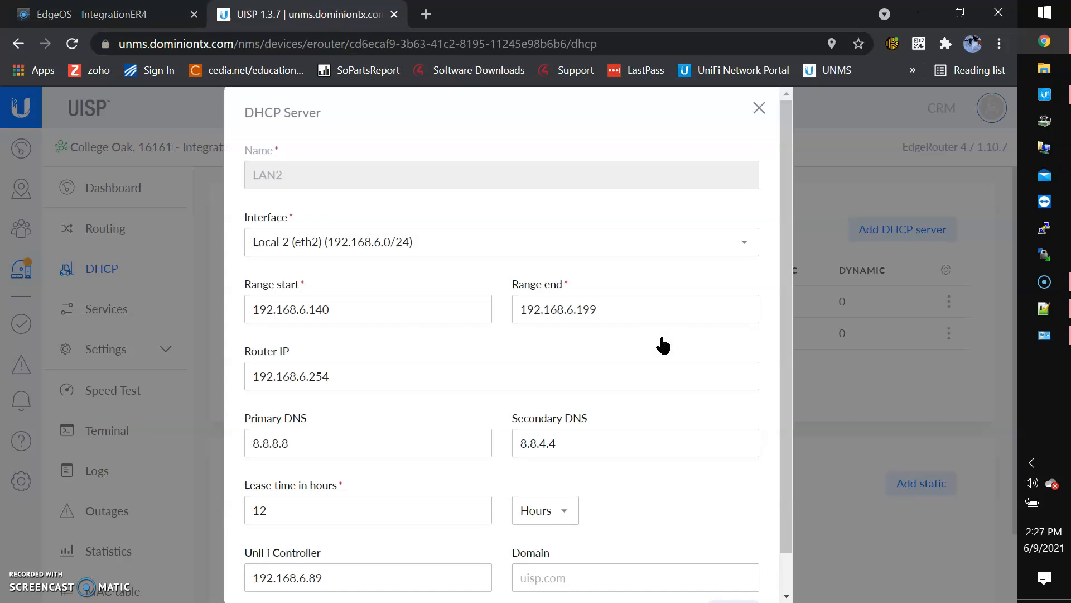
scroll(419, 518, "down", 1)
scroll(419, 517, "up", 1)
left_click(758, 109)
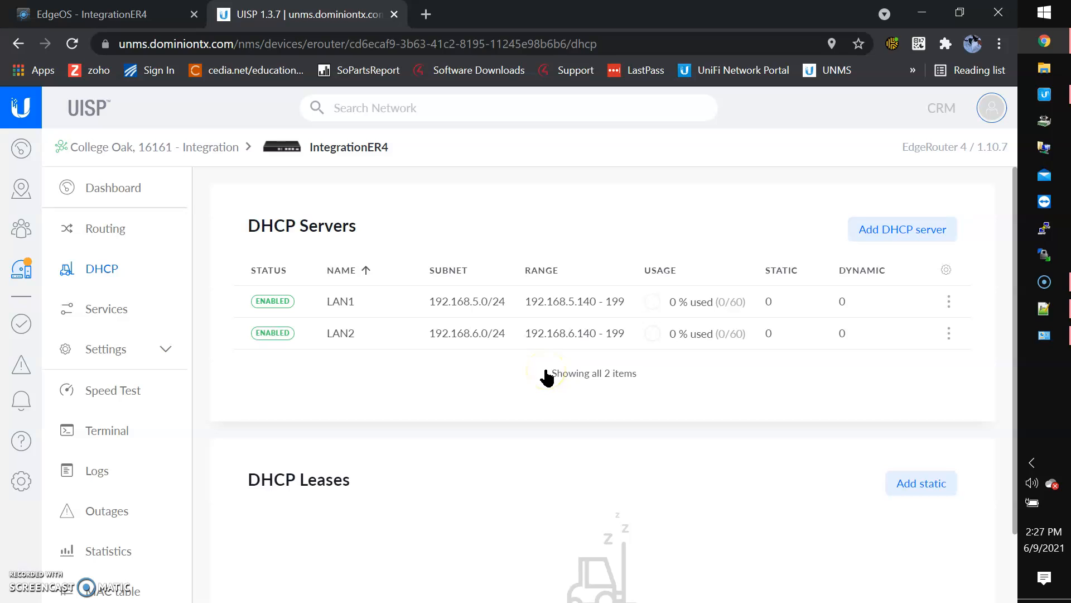
left_click(106, 15)
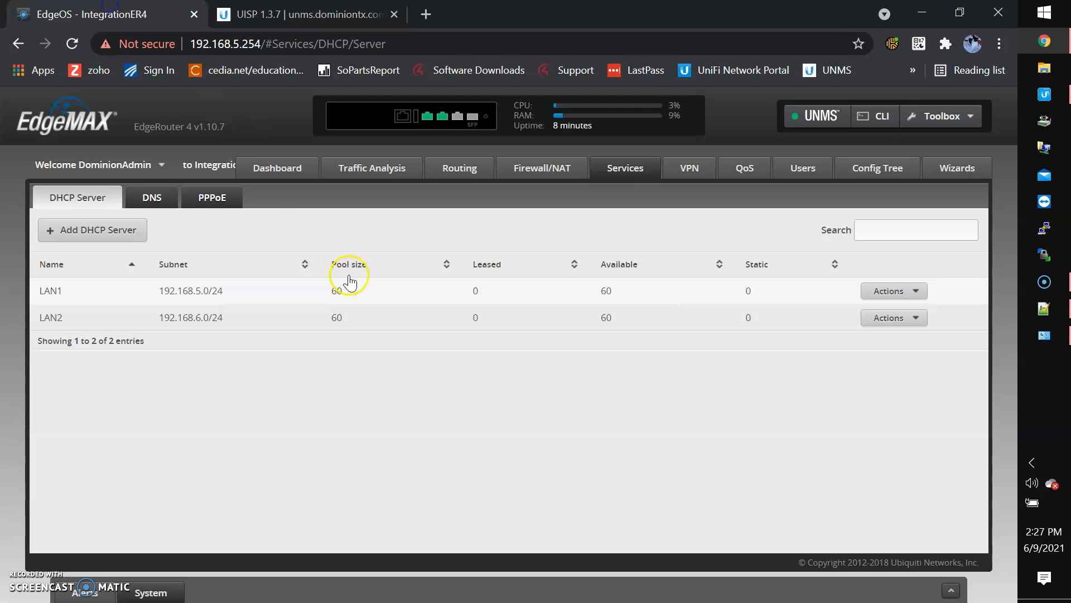
Compare EdgeOS's LAN1 DHCP details with UISP's, then go back to UISP
left_click(896, 291)
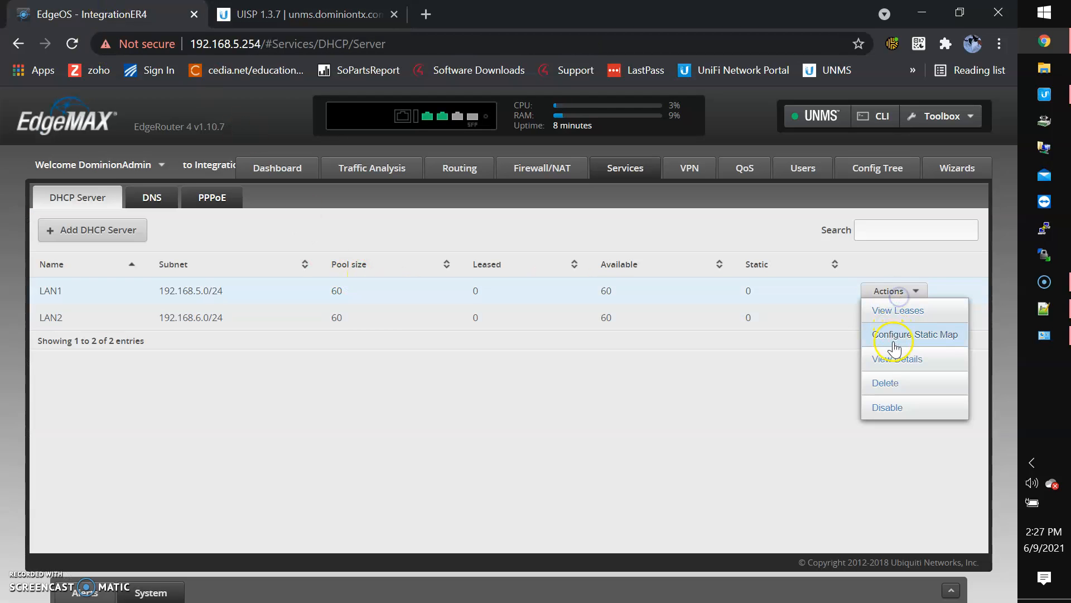
left_click(907, 358)
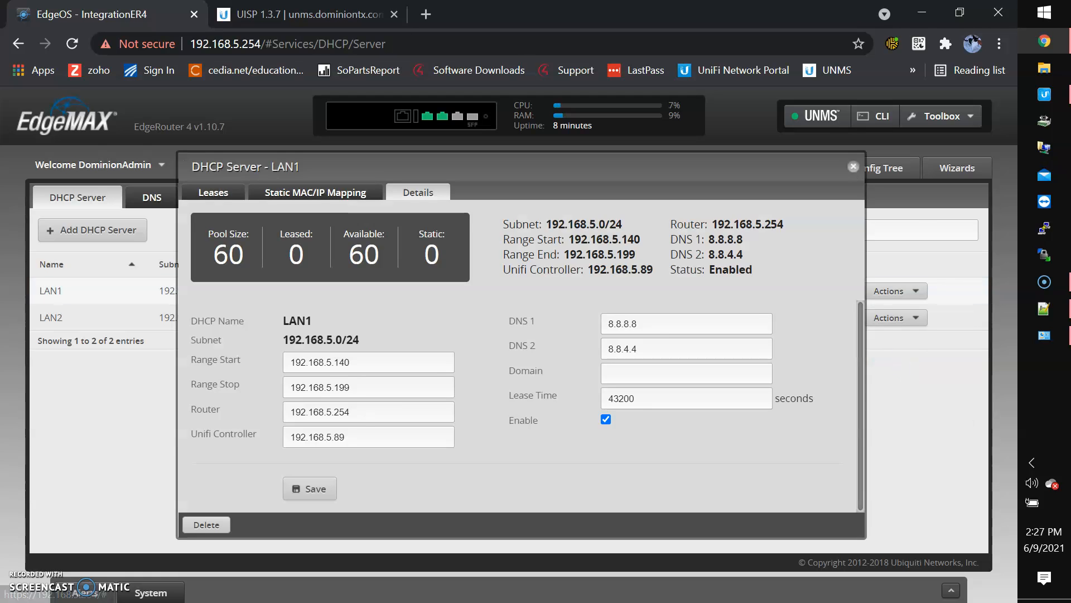
left_click(347, 11)
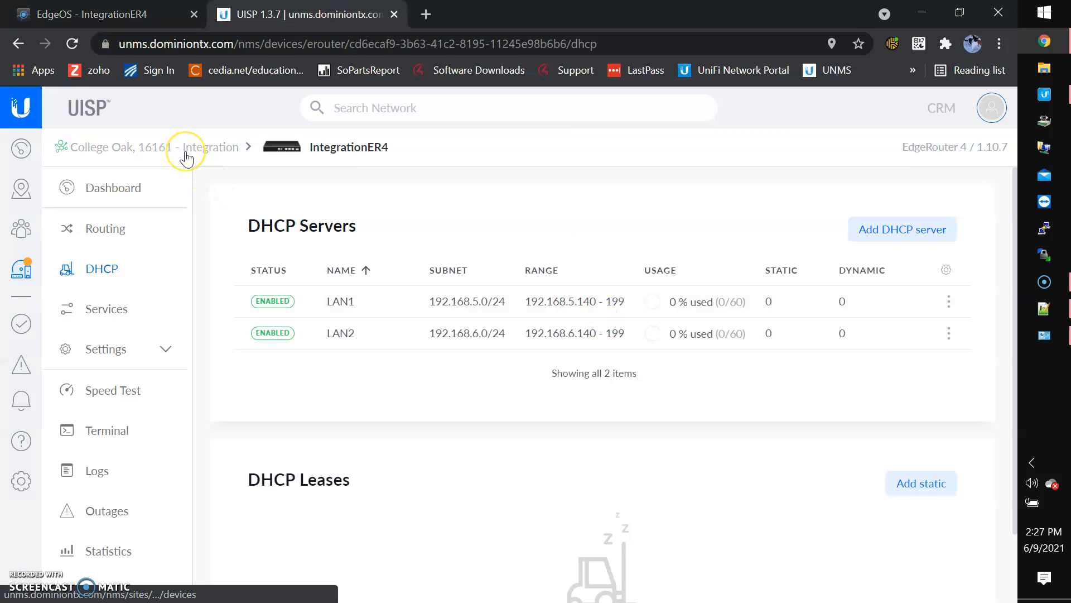
left_click(132, 14)
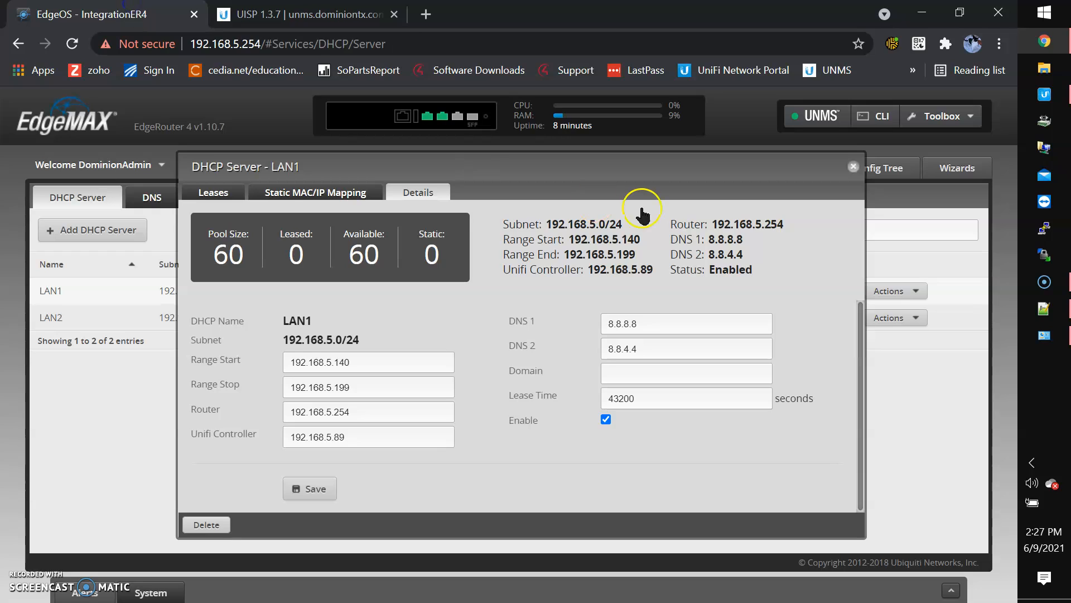
left_click(854, 167)
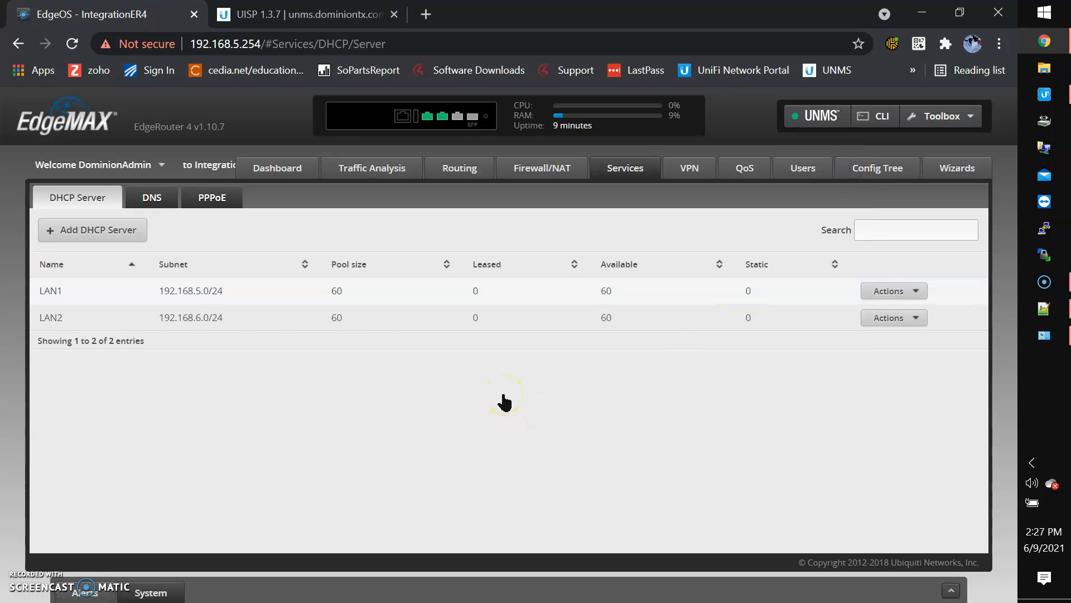
left_click(324, 14)
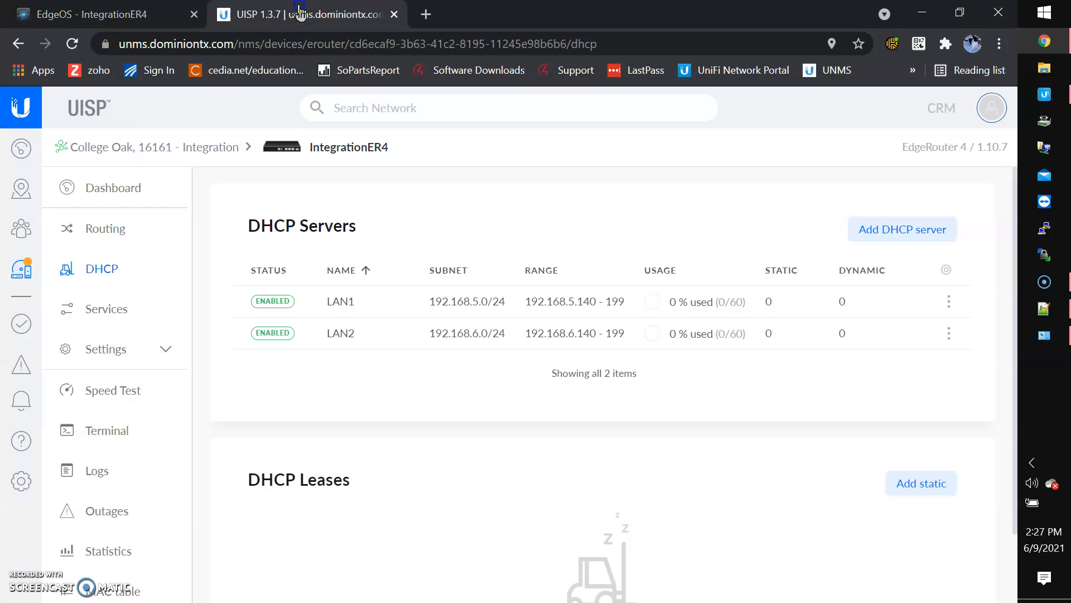
Start the firmware upgrade for IntegrationER4 (FW 1.10.7) from the College Oak device list
left_click(119, 150)
scroll(746, 385, "right", 5)
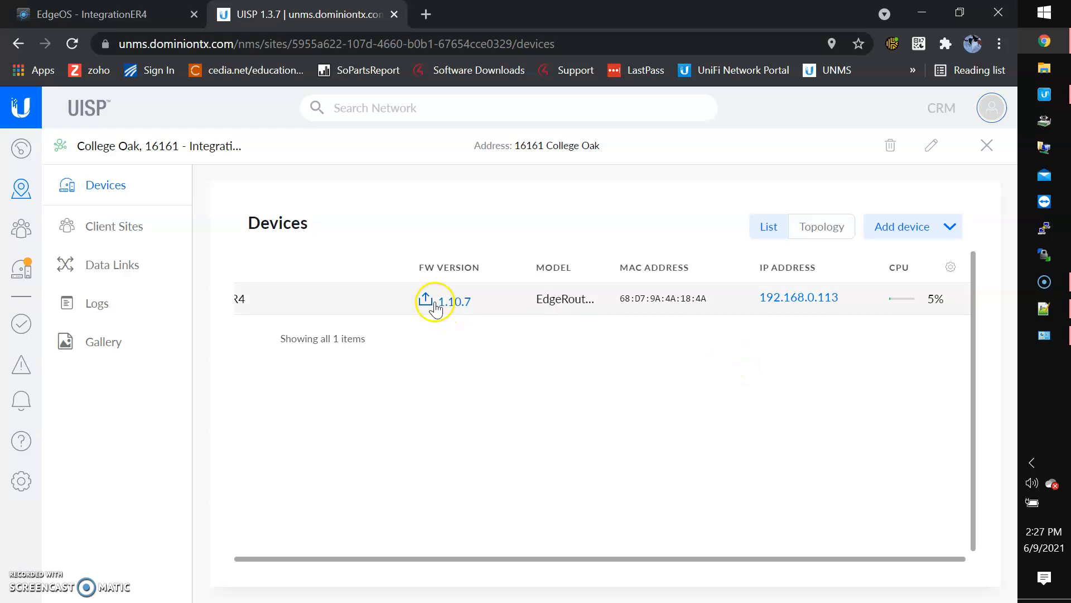
left_click(434, 306)
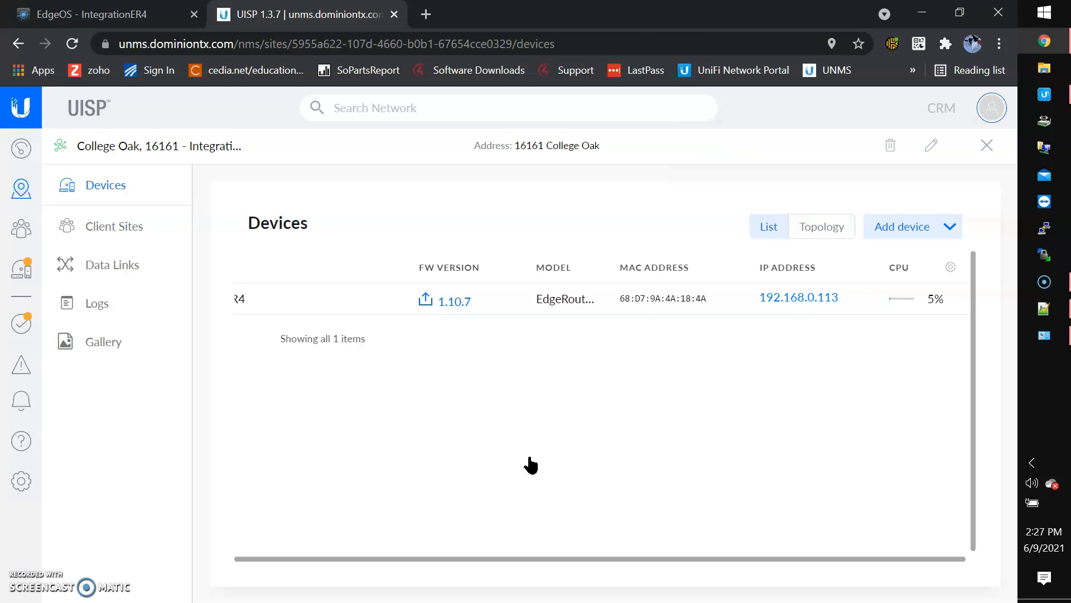
left_click(79, 15)
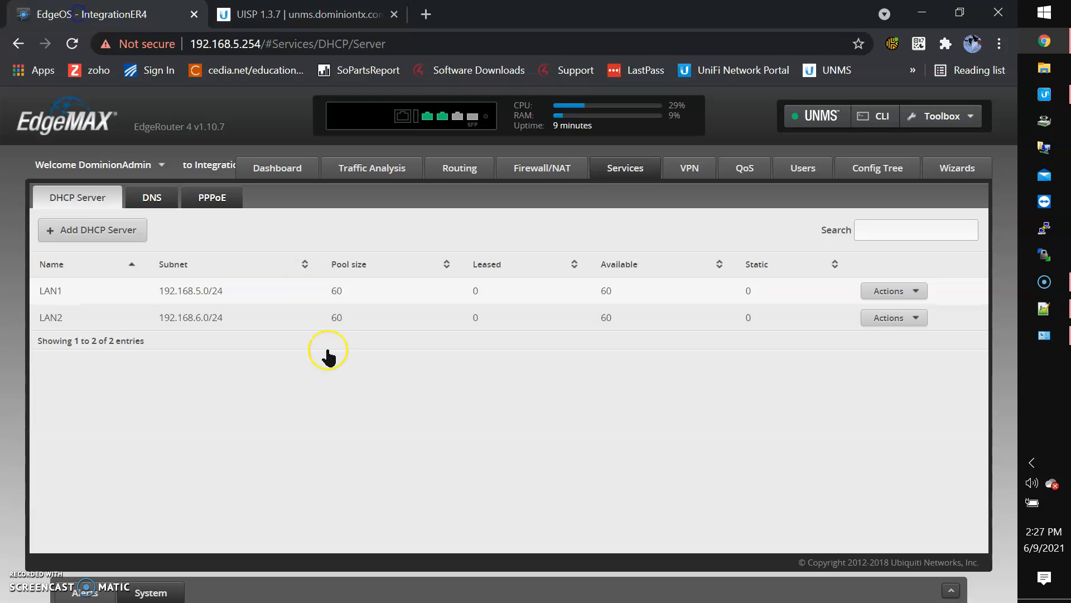
Look over EdgeOS's System panel and its Upgrade System Image upload option
left_click(151, 591)
scroll(619, 411, "down", 10)
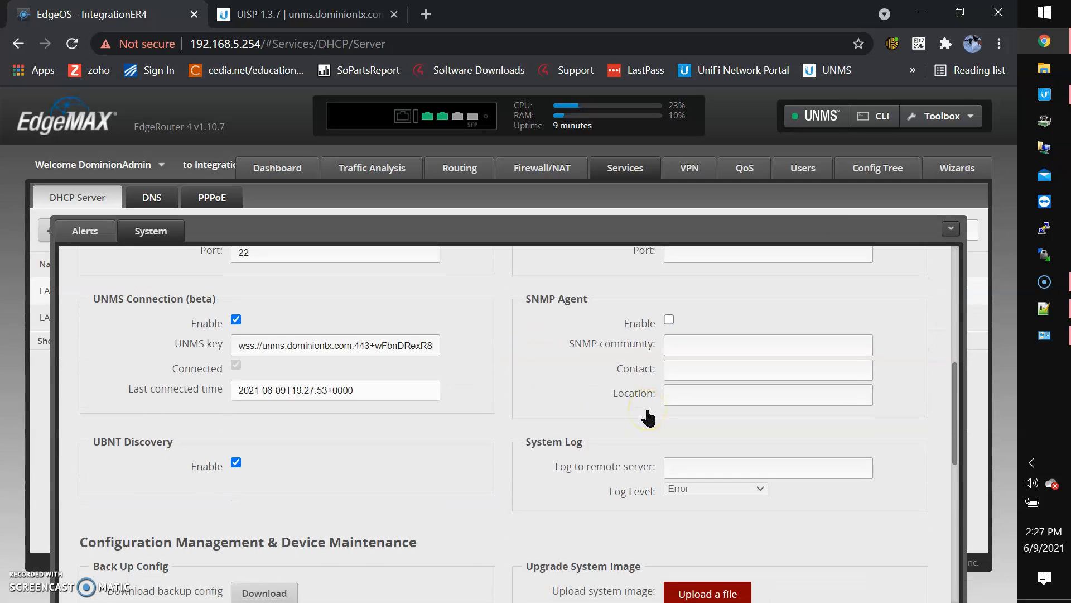
scroll(647, 417, "up", 1)
left_click(701, 374)
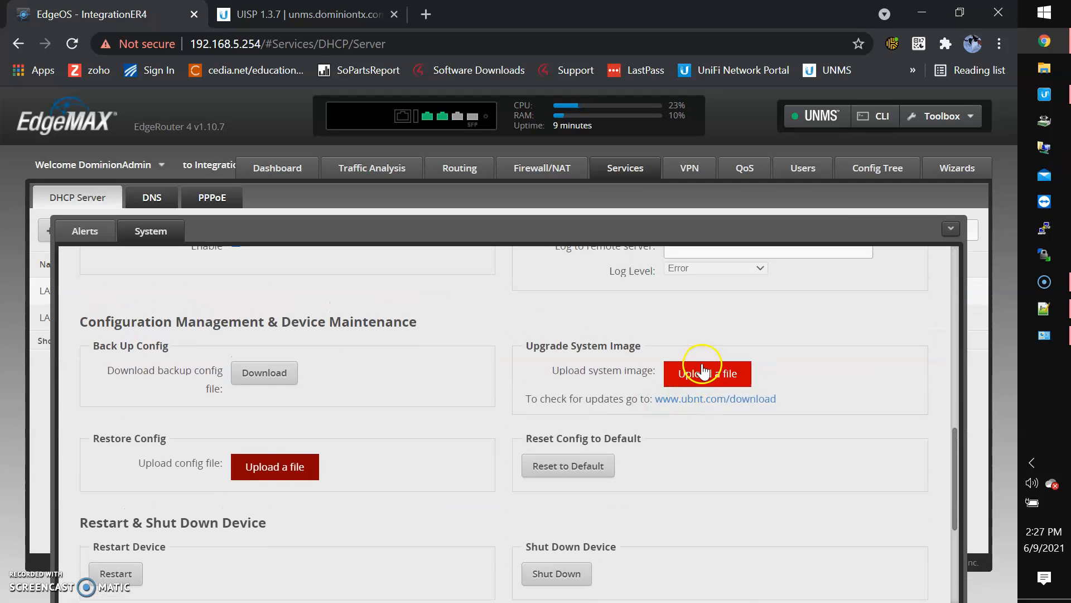
left_click(951, 228)
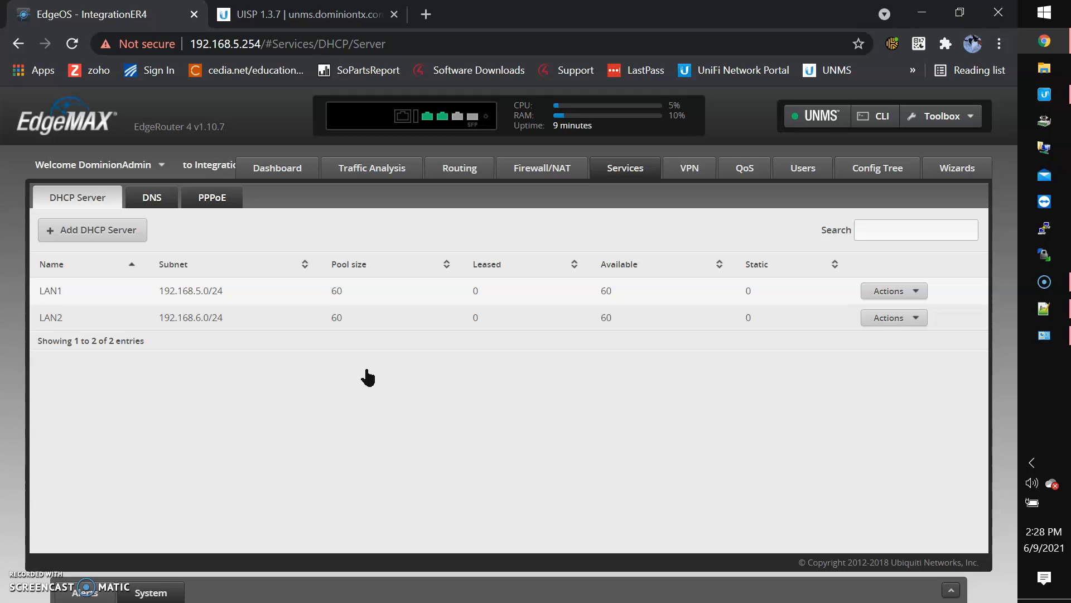
left_click(313, 14)
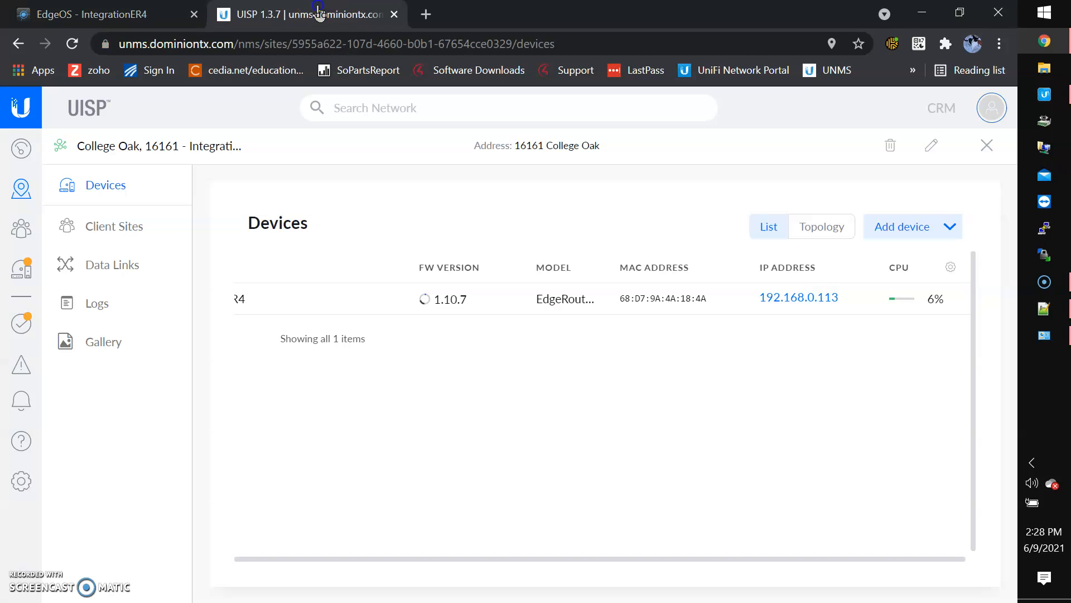